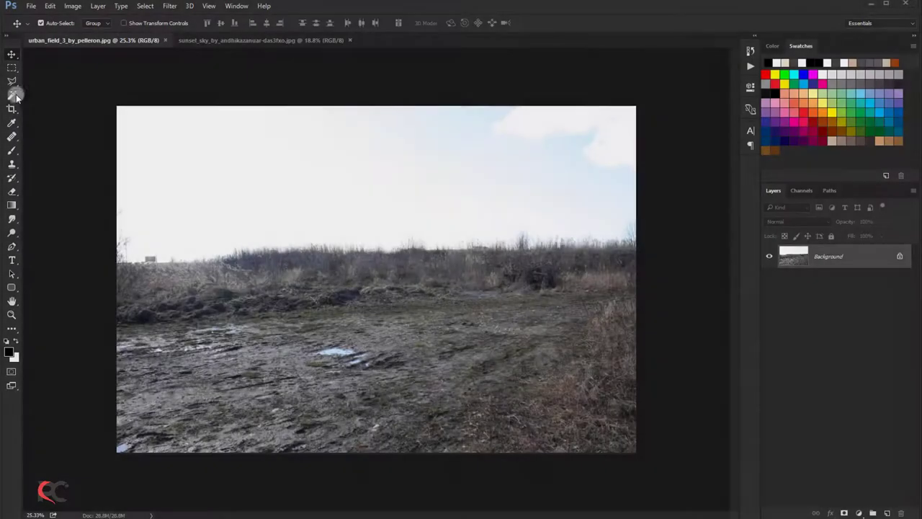
# Quick-select the grassy ground and add a layer mask so the white sky disappears
pyautogui.click(15, 94)
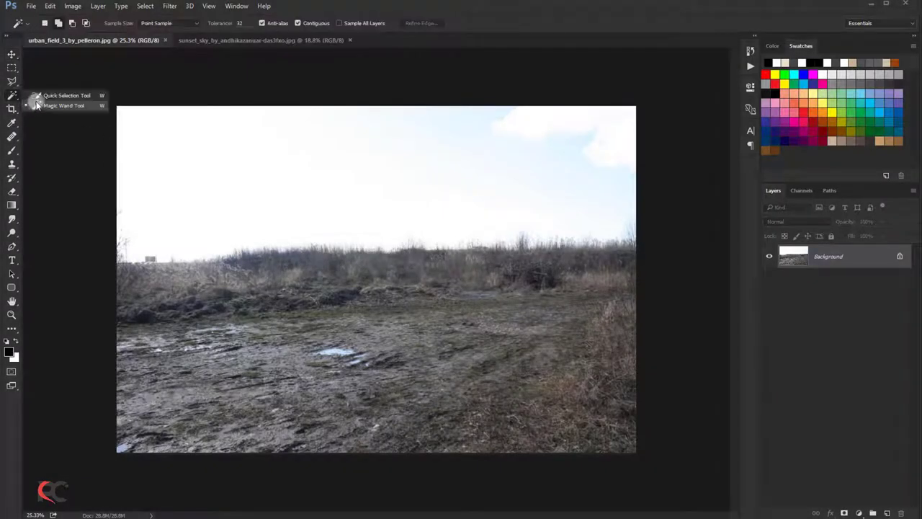
pyautogui.moveTo(320, 261)
pyautogui.mouseDown()
pyautogui.moveTo(621, 266)
pyautogui.moveTo(589, 257)
pyautogui.moveTo(613, 264)
pyautogui.moveTo(598, 289)
pyautogui.moveTo(418, 356)
pyautogui.moveTo(210, 382)
pyautogui.moveTo(240, 367)
pyautogui.moveTo(178, 358)
pyautogui.moveTo(364, 350)
pyautogui.mouseUp()
pyautogui.scroll(-1, 622, 392)
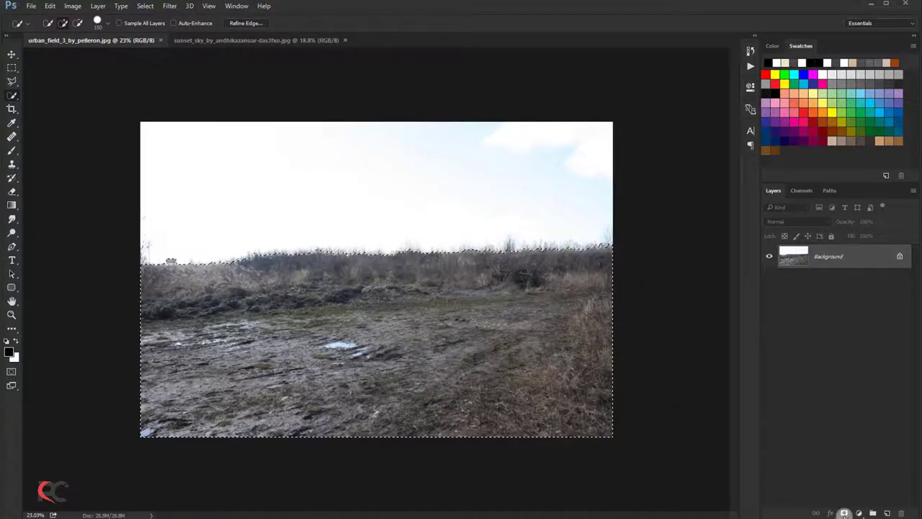
pyautogui.click(844, 512)
pyautogui.scroll(1, 434, 274)
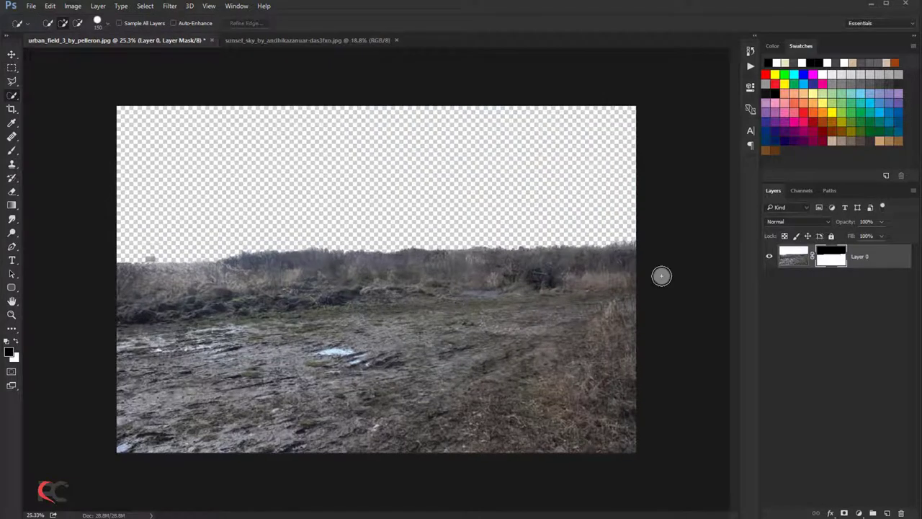
pyautogui.rightClick(825, 266)
# Refine the field mask along the whole horizon with Shift Edge -13%, then apply it
pyautogui.click(817, 352)
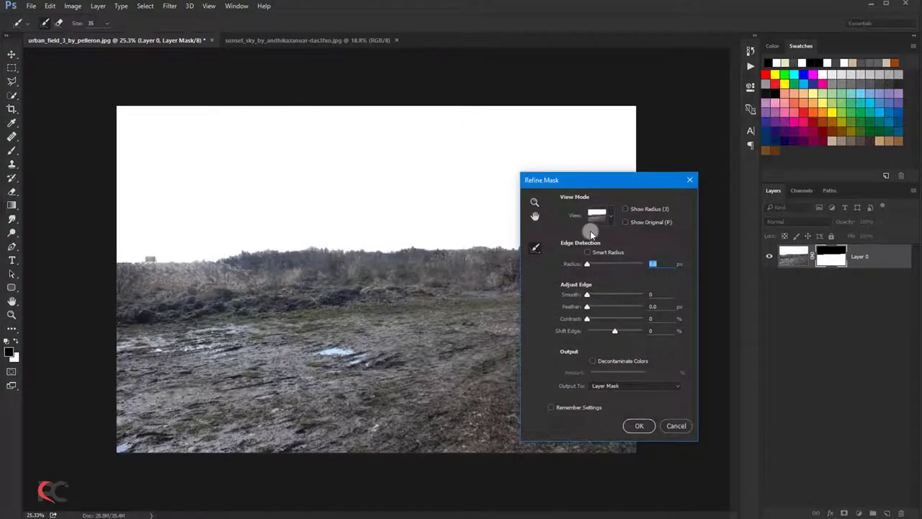
pyautogui.click(608, 217)
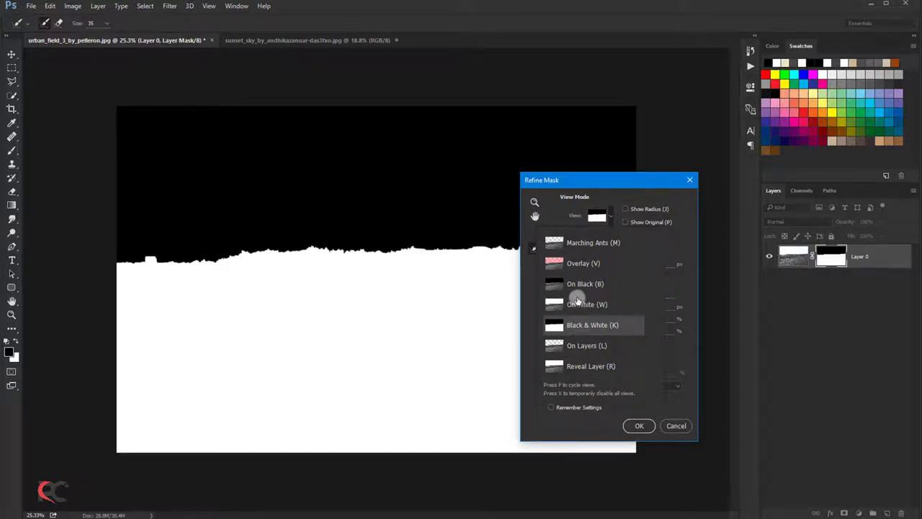
pyautogui.moveTo(567, 185); pyautogui.dragTo(702, 191)
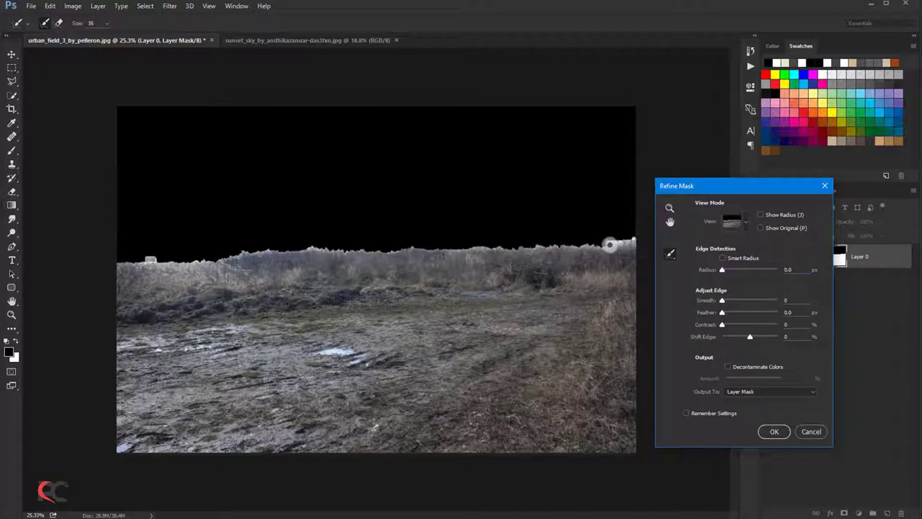
pyautogui.click(106, 26)
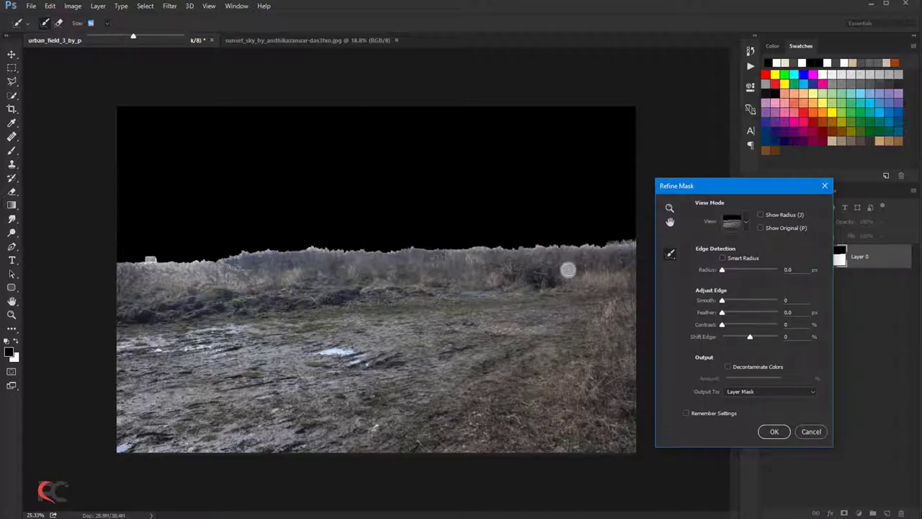
pyautogui.moveTo(639, 239); pyautogui.dragTo(590, 242)
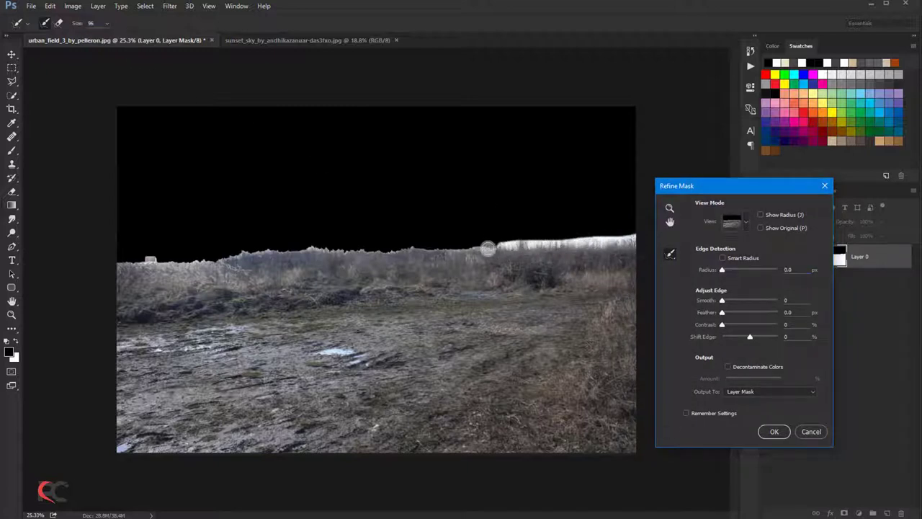
pyautogui.moveTo(488, 248); pyautogui.dragTo(411, 249)
pyautogui.moveTo(347, 252); pyautogui.dragTo(165, 265)
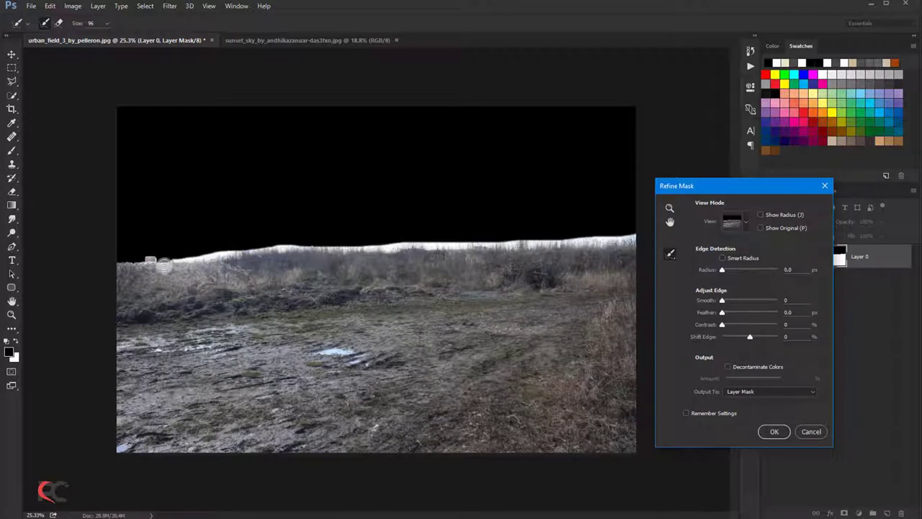
pyautogui.moveTo(93, 266); pyautogui.dragTo(105, 261)
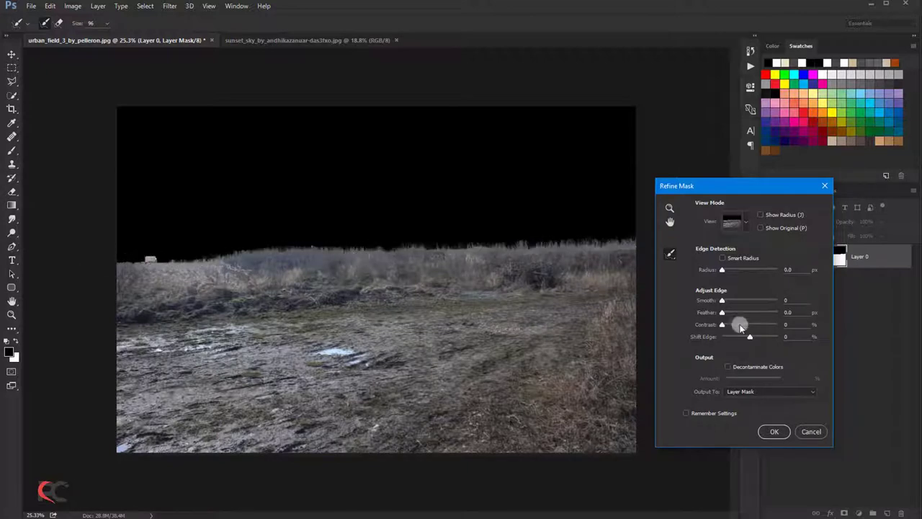
pyautogui.moveTo(748, 338); pyautogui.dragTo(746, 338)
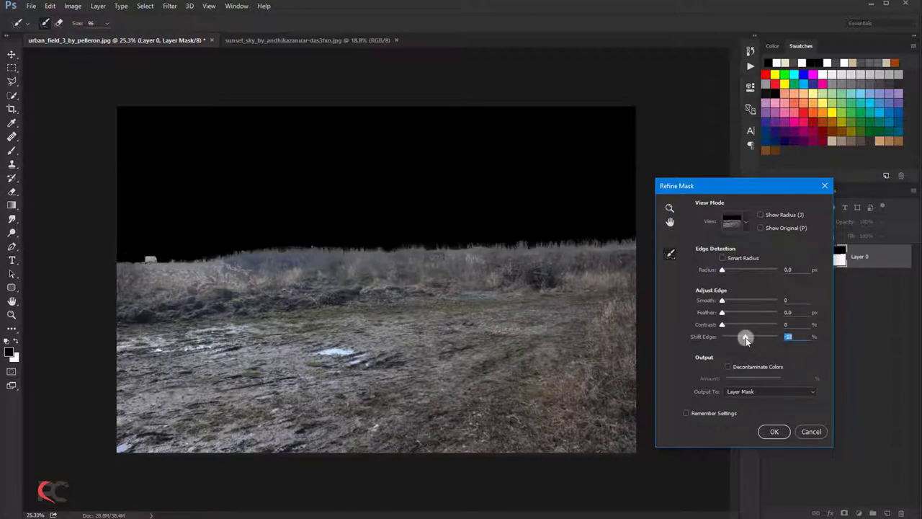
pyautogui.click(773, 431)
# Crop a thin strip off the field image's left edge
pyautogui.scroll(-1, 259, 239)
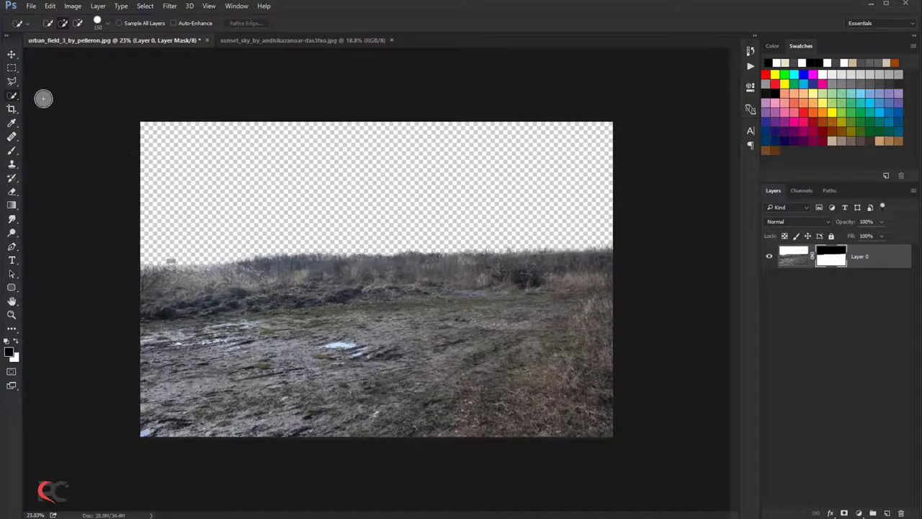
pyautogui.click(12, 56)
pyautogui.scroll(1, 340, 187)
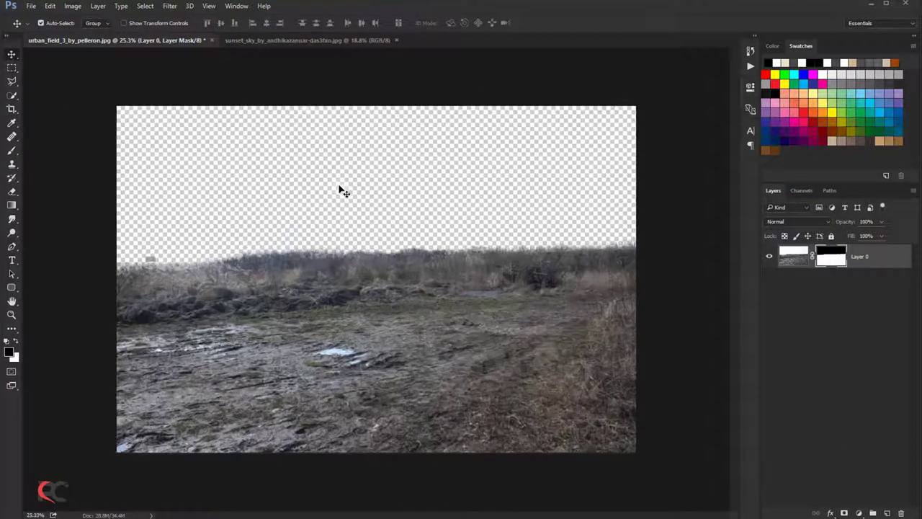
pyautogui.click(11, 111)
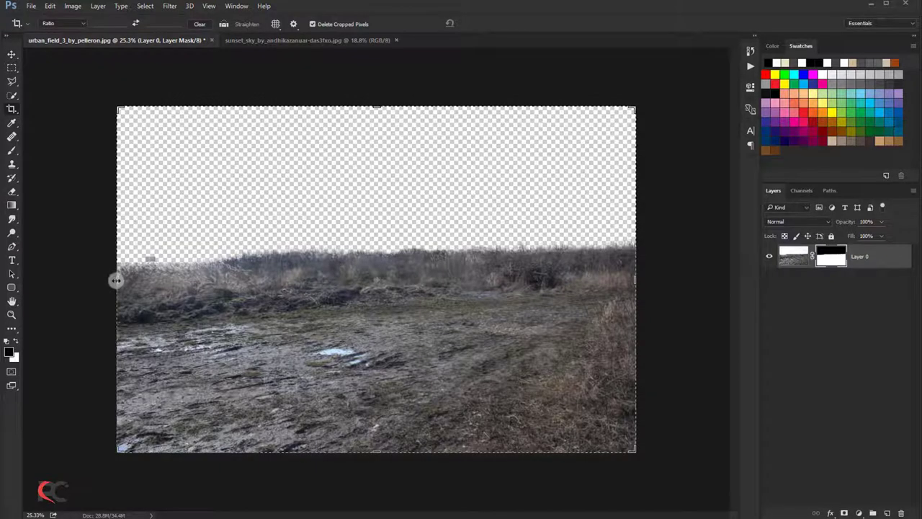
pyautogui.moveTo(116, 280); pyautogui.dragTo(130, 279)
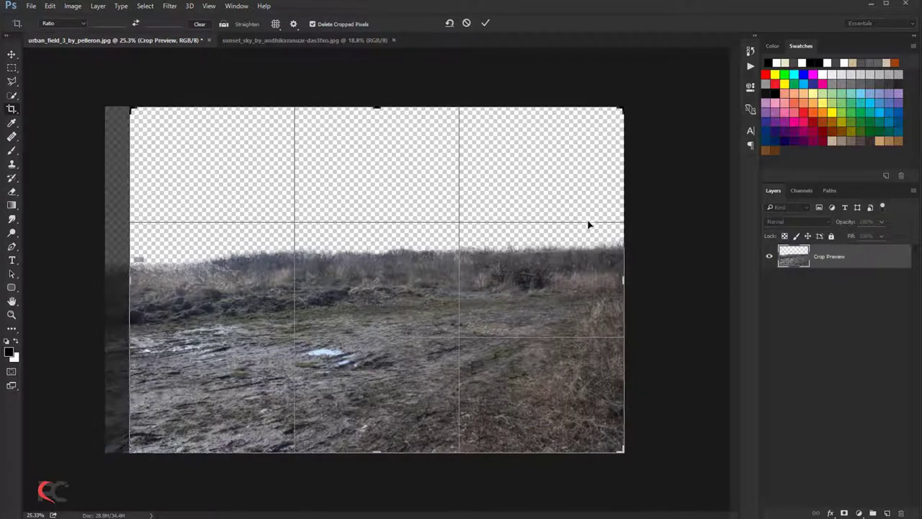
pyautogui.click(487, 24)
# Apply the field layer's mask so the sky cutout becomes permanent
pyautogui.click(14, 53)
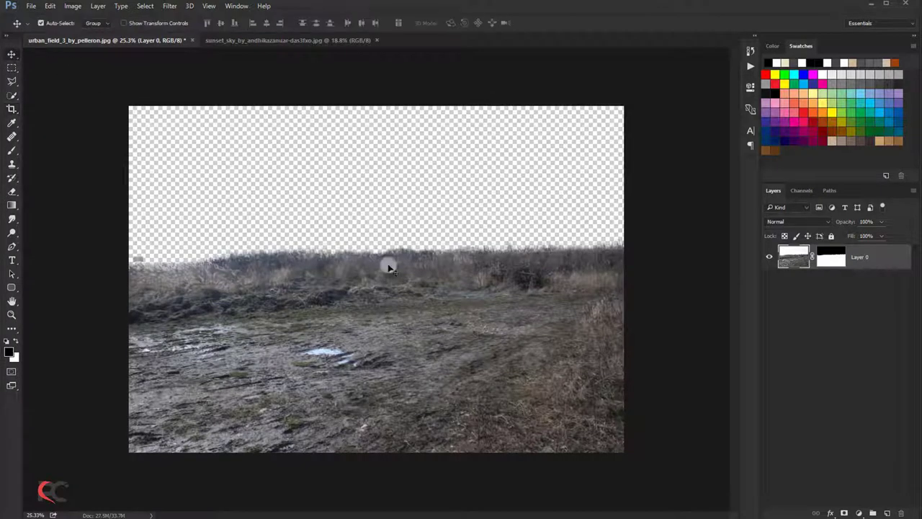
pyautogui.rightClick(385, 274)
pyautogui.click(441, 293)
pyautogui.rightClick(829, 260)
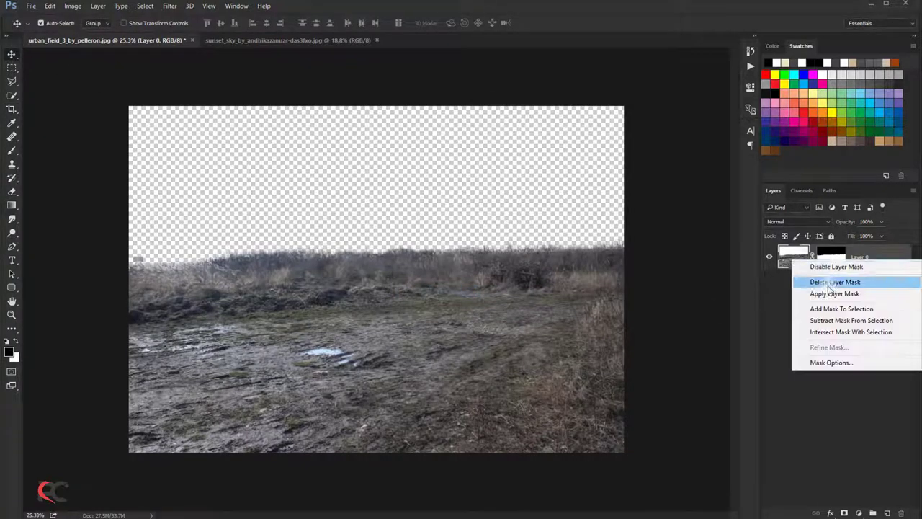
pyautogui.click(828, 280)
# Move the field layer slightly lower and enlarge it a little with Free Transform
pyautogui.moveTo(468, 300); pyautogui.dragTo(460, 312)
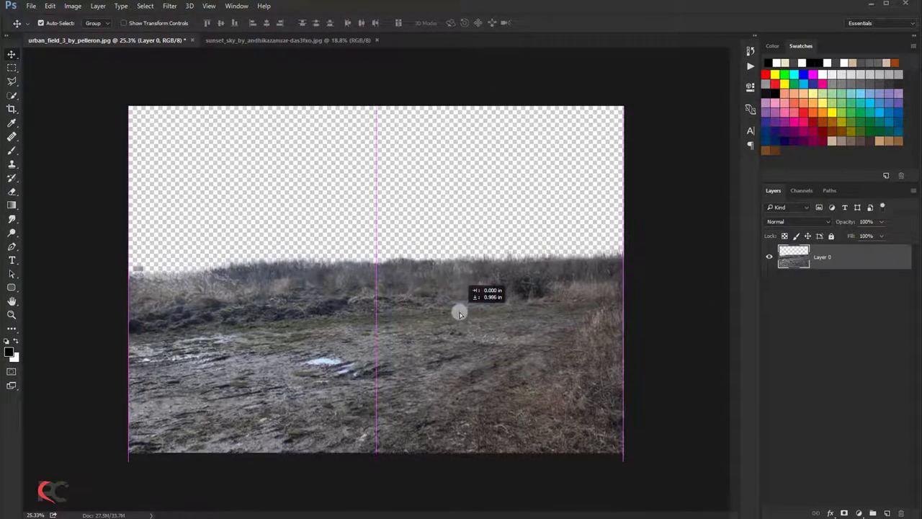
pyautogui.hotkey('ctrl', 't')
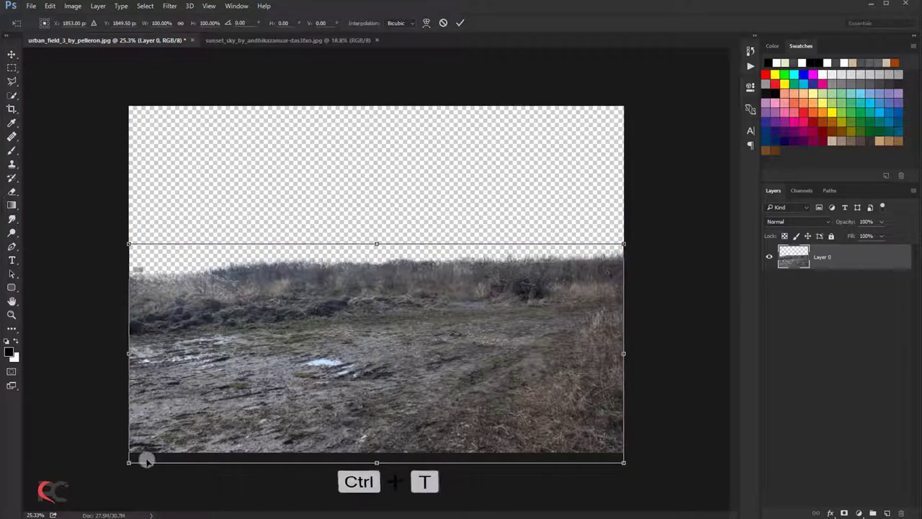
pyautogui.moveTo(129, 461); pyautogui.dragTo(121, 466)
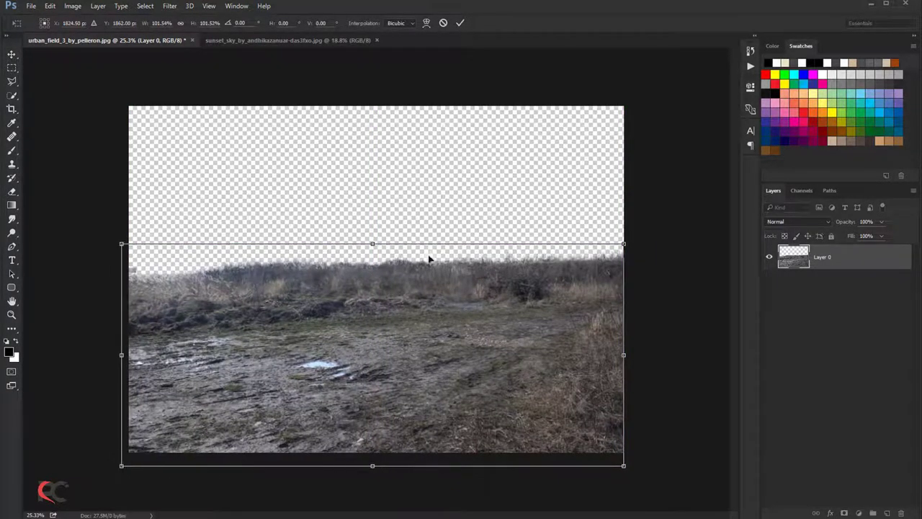
pyautogui.doubleClick(405, 273)
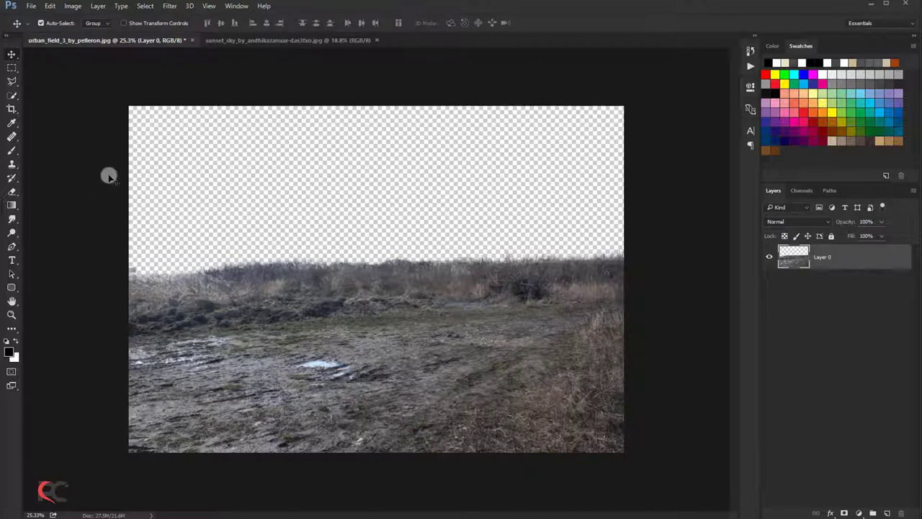
pyautogui.hotkey('ctrl', '-')
# Bring the sunset photo into the field document as a layer beneath the field
pyautogui.click(230, 41)
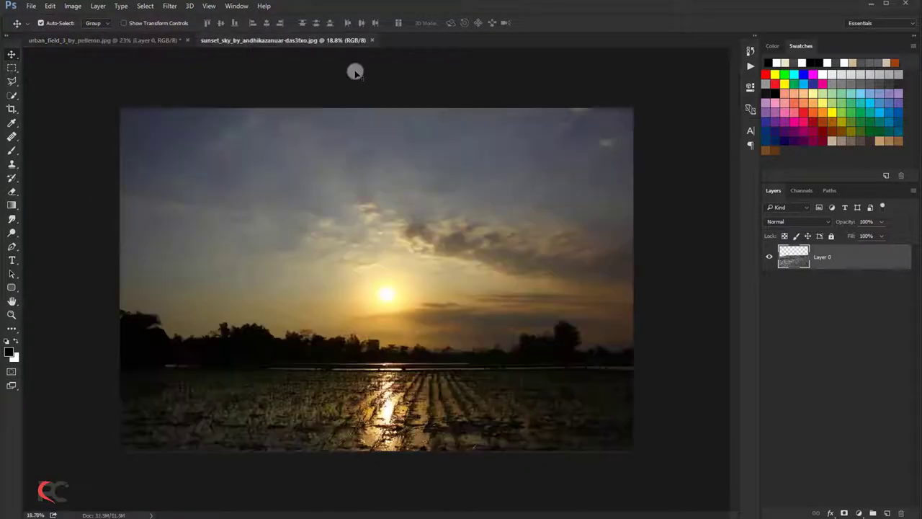
pyautogui.moveTo(363, 141)
pyautogui.mouseDown()
pyautogui.moveTo(165, 44)
pyautogui.moveTo(344, 171)
pyautogui.mouseUp()
pyautogui.moveTo(841, 258); pyautogui.dragTo(842, 303)
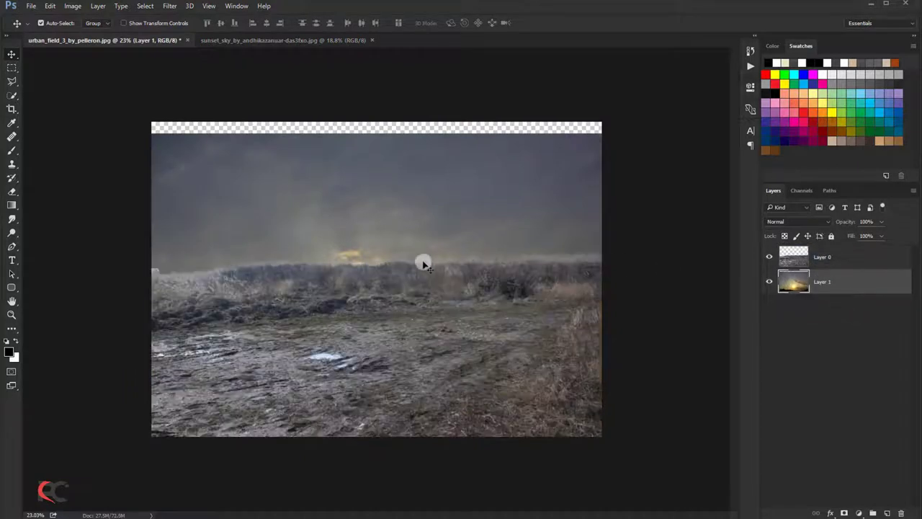
# Shrink and reposition the sunset layer so the sun sits above the horizon
pyautogui.hotkey('ctrl', '-')
pyautogui.hotkey('ctrl', '-')
pyautogui.hotkey('ctrl', 't')
pyautogui.moveTo(393, 226); pyautogui.dragTo(359, 113)
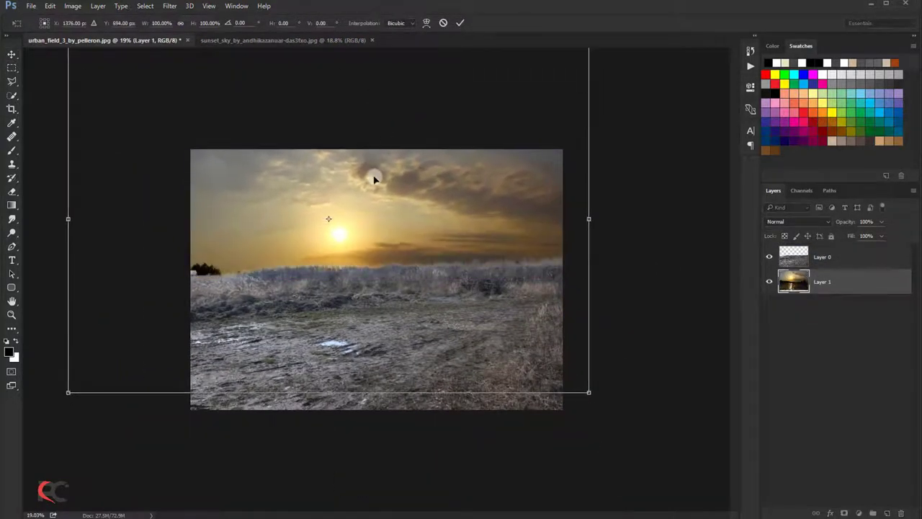
pyautogui.moveTo(375, 179); pyautogui.dragTo(382, 173)
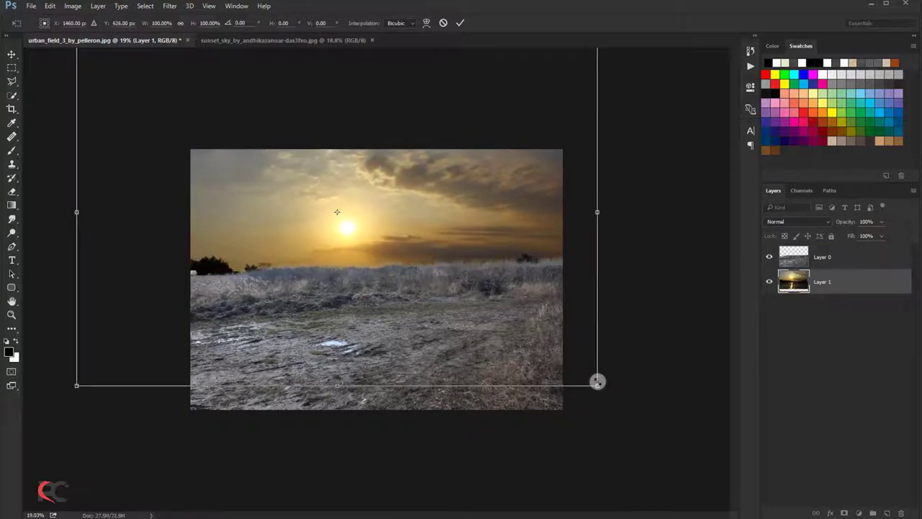
pyautogui.moveTo(598, 382); pyautogui.dragTo(555, 364)
pyautogui.moveTo(422, 280); pyautogui.dragTo(423, 276)
pyautogui.moveTo(111, 55); pyautogui.dragTo(128, 66)
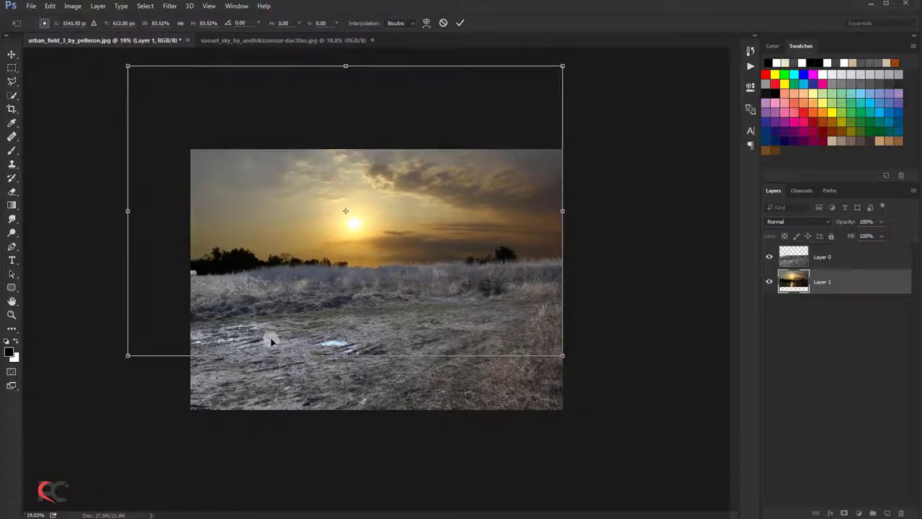
pyautogui.click(458, 25)
# Lower the sunset layer's saturation to -66 with Hue/Saturation
pyautogui.scroll(1, 371, 213)
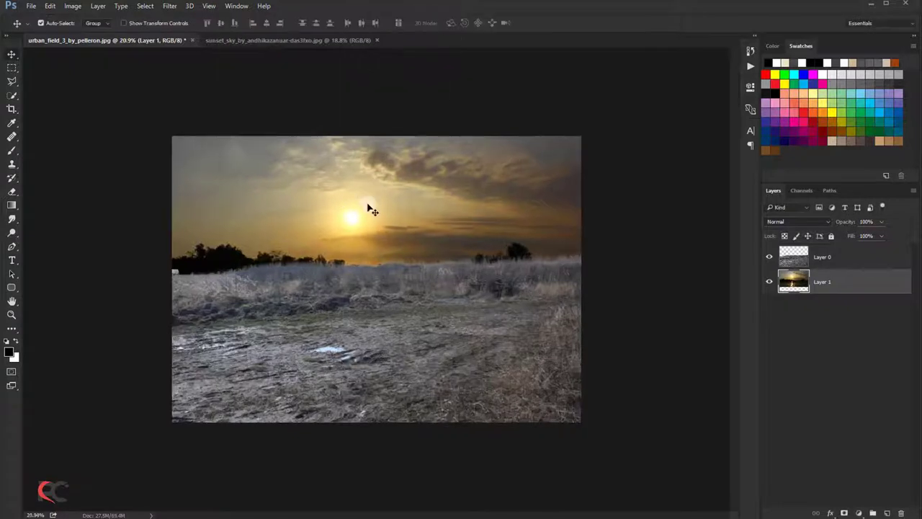
pyautogui.scroll(1, 373, 216)
pyautogui.click(834, 259)
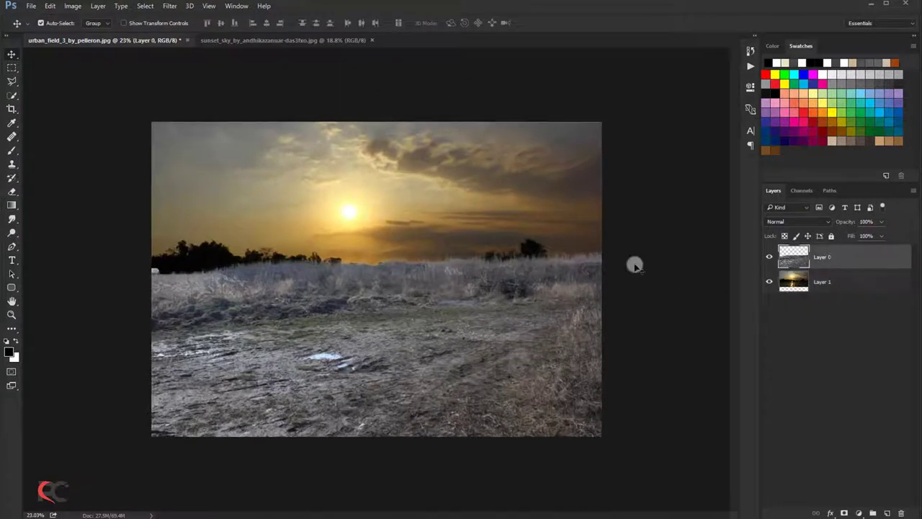
pyautogui.click(818, 281)
pyautogui.hotkey('ctrl', 'u')
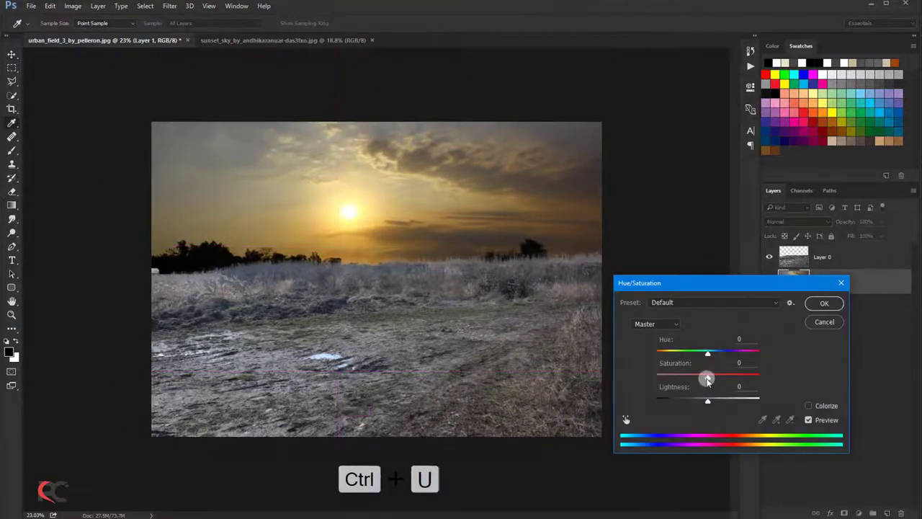
pyautogui.moveTo(708, 380); pyautogui.dragTo(671, 378)
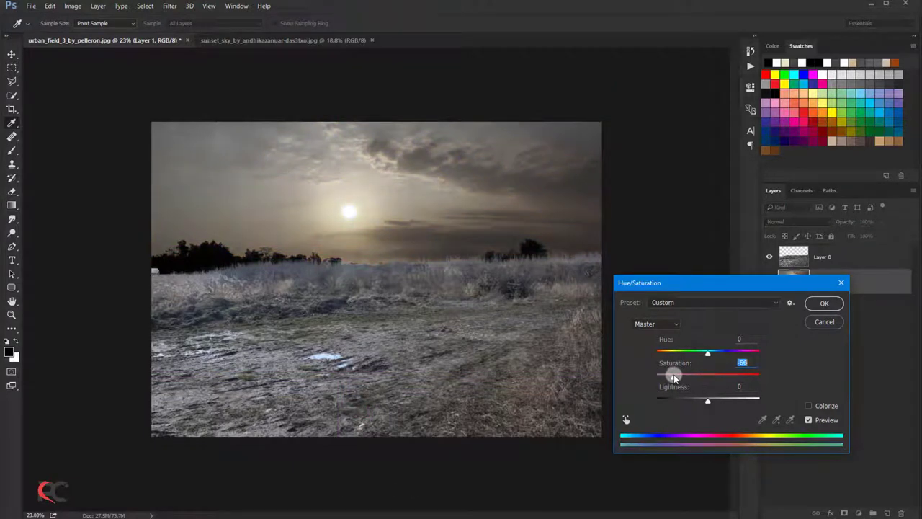
pyautogui.click(812, 310)
pyautogui.press('v')
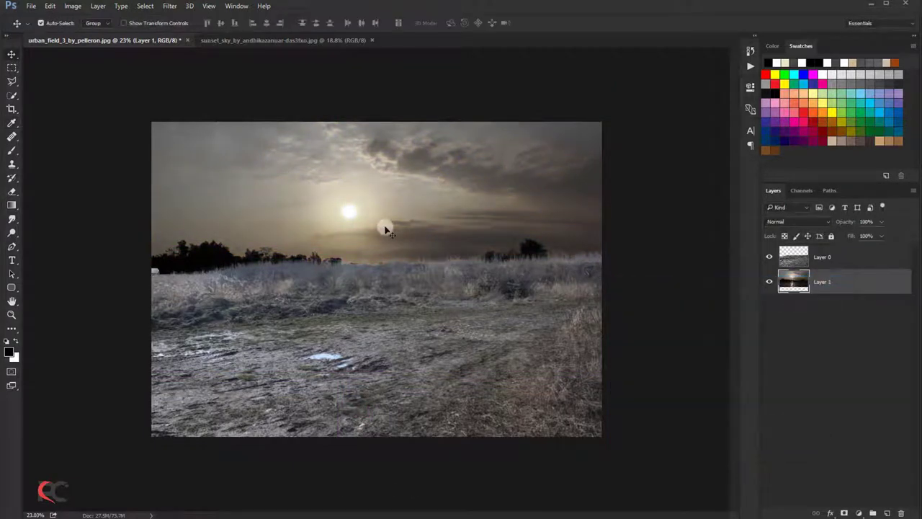
pyautogui.hotkey('ctrl', '0')
# Add a white mask to Layer 0 and set a 300 px brush at about half opacity
pyautogui.rightClick(382, 279)
pyautogui.click(384, 278)
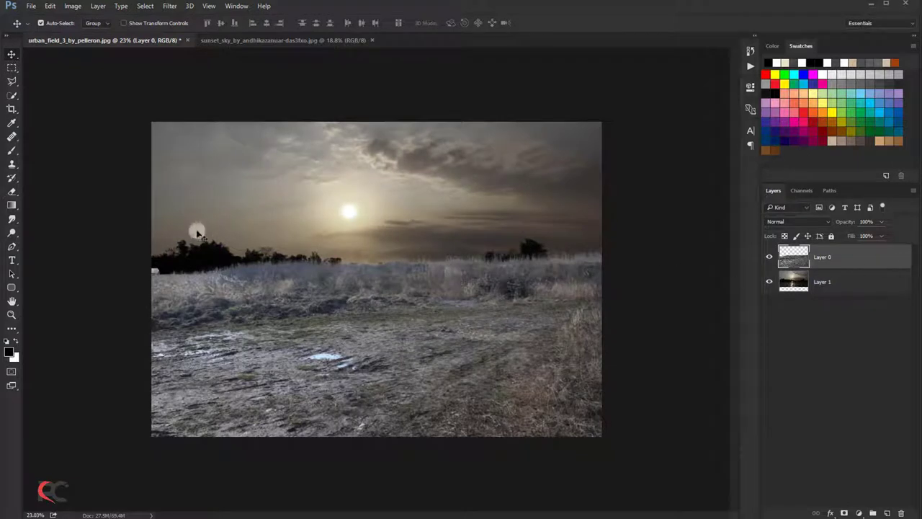
pyautogui.click(844, 513)
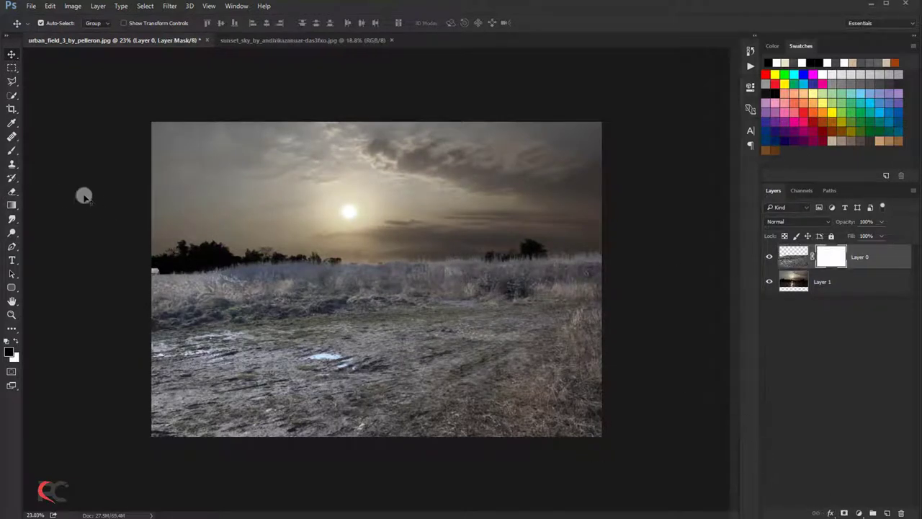
pyautogui.click(12, 150)
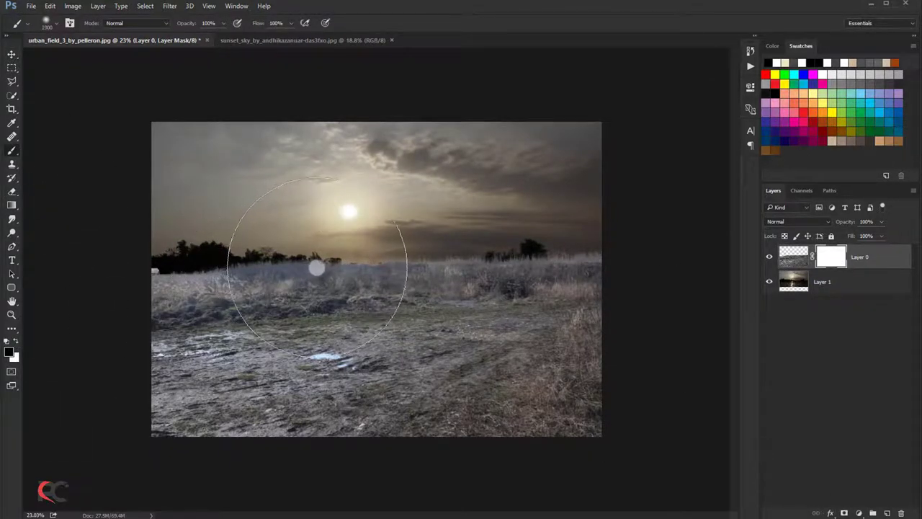
pyautogui.press('[')
pyautogui.press('[')
pyautogui.press('[')
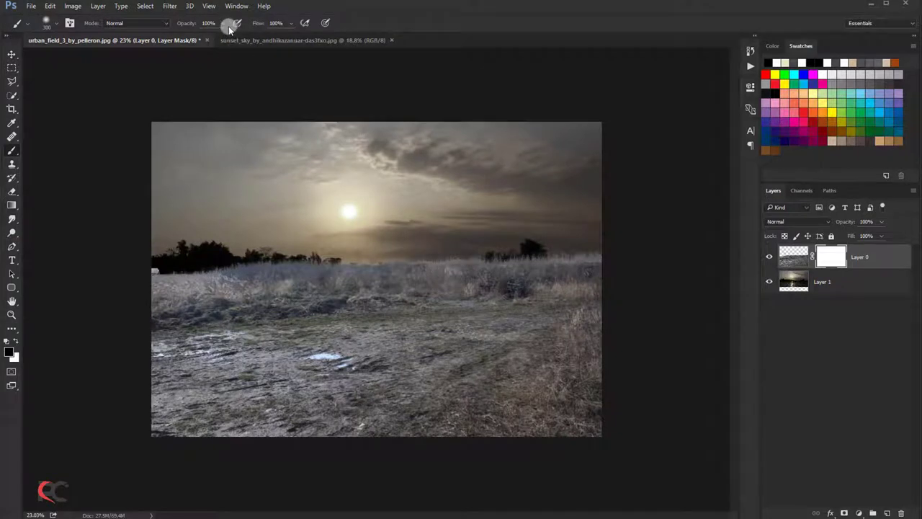
pyautogui.click(224, 23)
pyautogui.moveTo(228, 34); pyautogui.dragTo(199, 39)
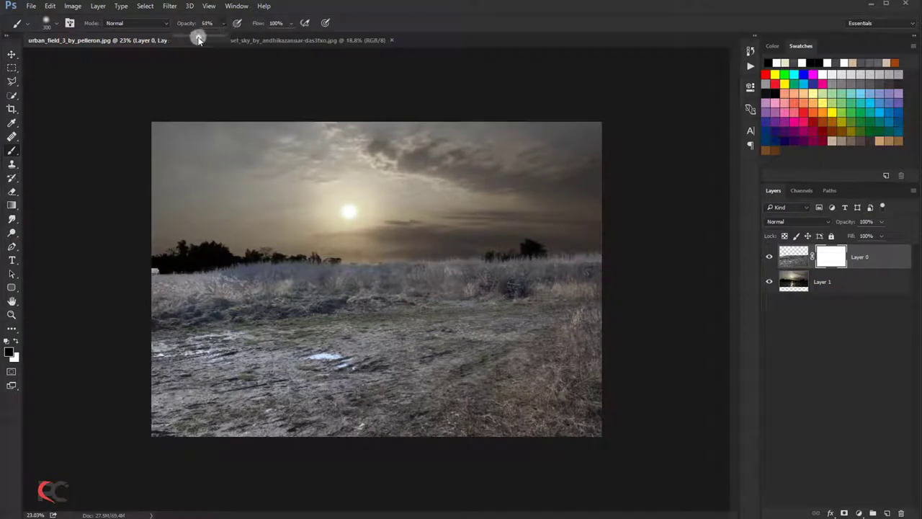
pyautogui.click(288, 25)
pyautogui.write('34')
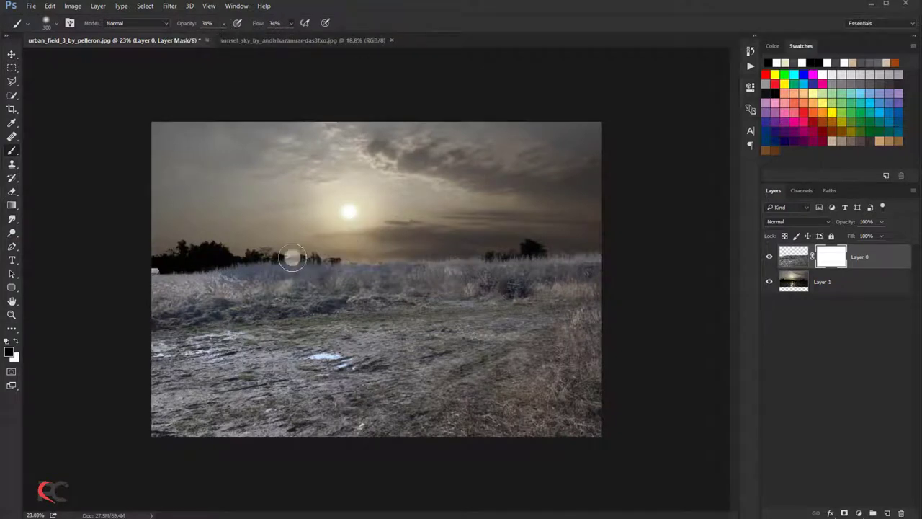
# Paint the mask along the horizon so the field fades softly into the treeline
pyautogui.moveTo(289, 267); pyautogui.dragTo(224, 260)
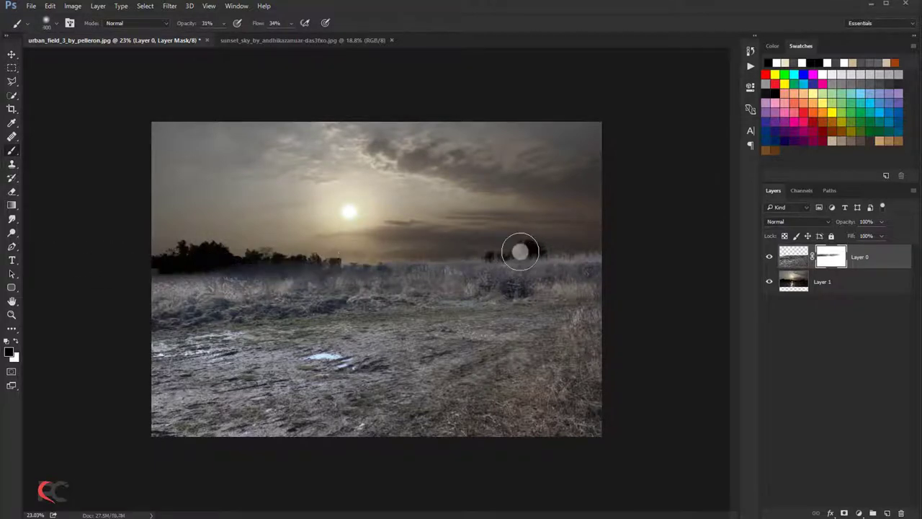
pyautogui.press(']')
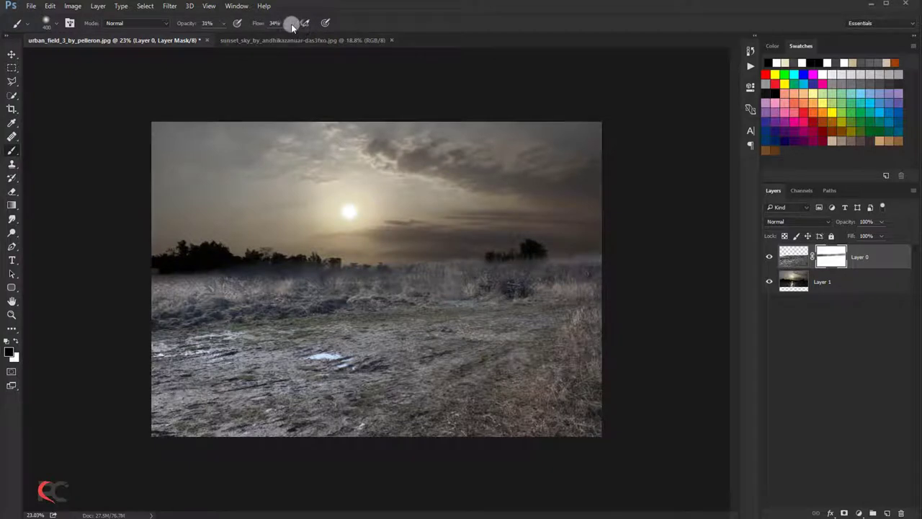
pyautogui.moveTo(222, 27); pyautogui.dragTo(222, 38)
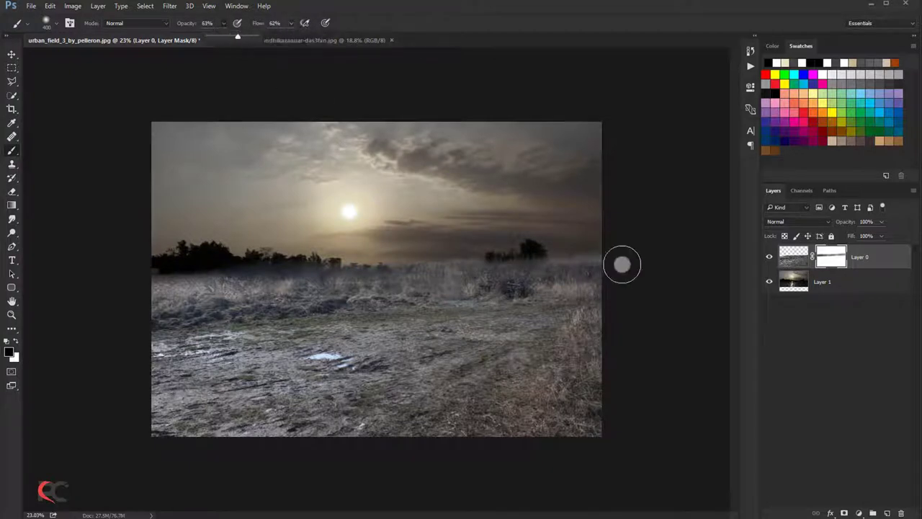
pyautogui.moveTo(621, 265)
pyautogui.mouseDown()
pyautogui.moveTo(525, 251)
pyautogui.moveTo(268, 261)
pyautogui.moveTo(206, 252)
pyautogui.moveTo(134, 261)
pyautogui.moveTo(610, 261)
pyautogui.mouseUp()
pyautogui.moveTo(286, 267)
pyautogui.mouseDown()
pyautogui.moveTo(358, 268)
pyautogui.moveTo(123, 255)
pyautogui.moveTo(553, 261)
pyautogui.mouseUp()
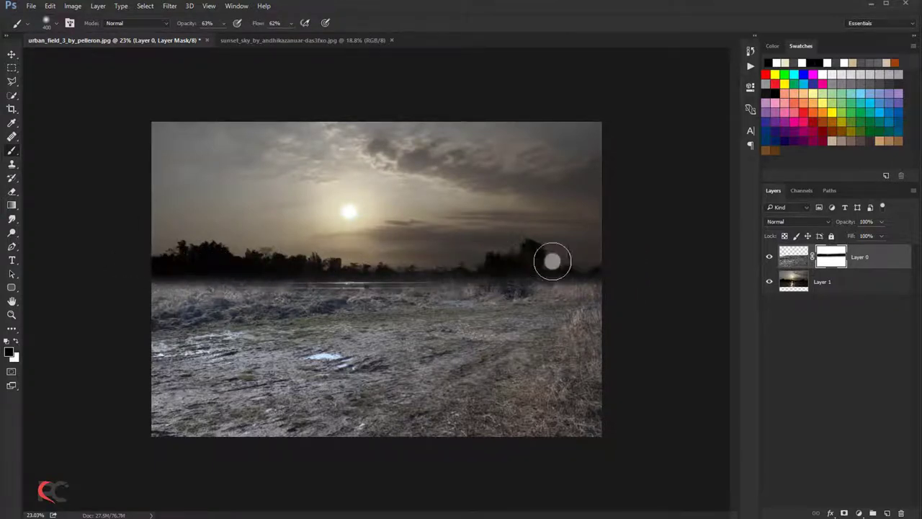
# Nudge the field layer slightly lower and put Layer 1 into Free Transform
pyautogui.click(11, 55)
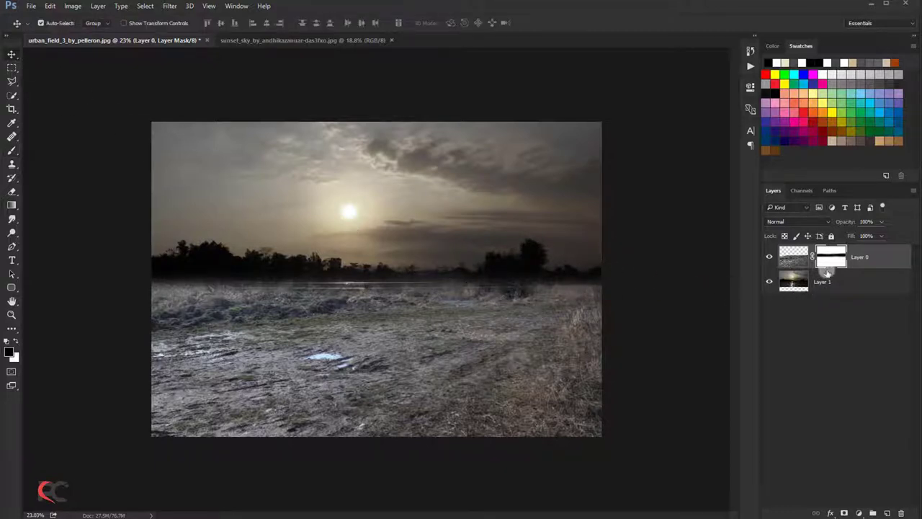
pyautogui.moveTo(382, 311); pyautogui.dragTo(381, 324)
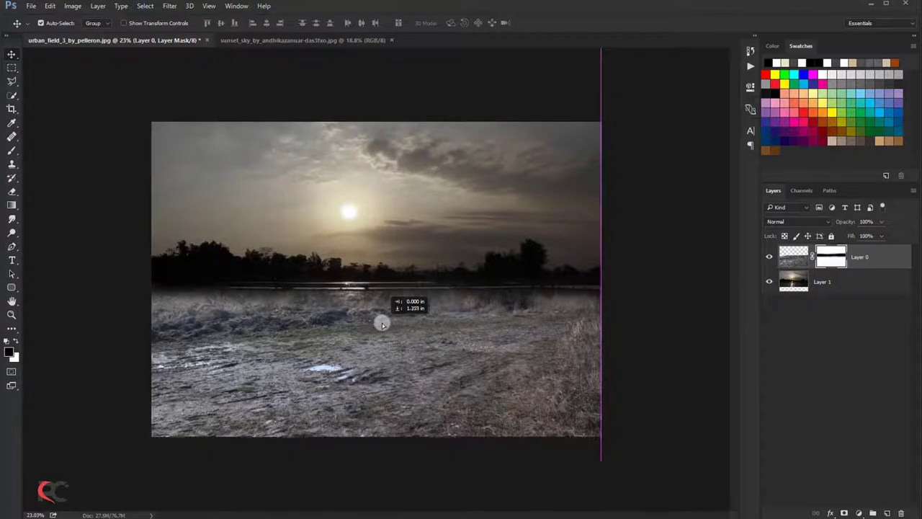
pyautogui.click(406, 229)
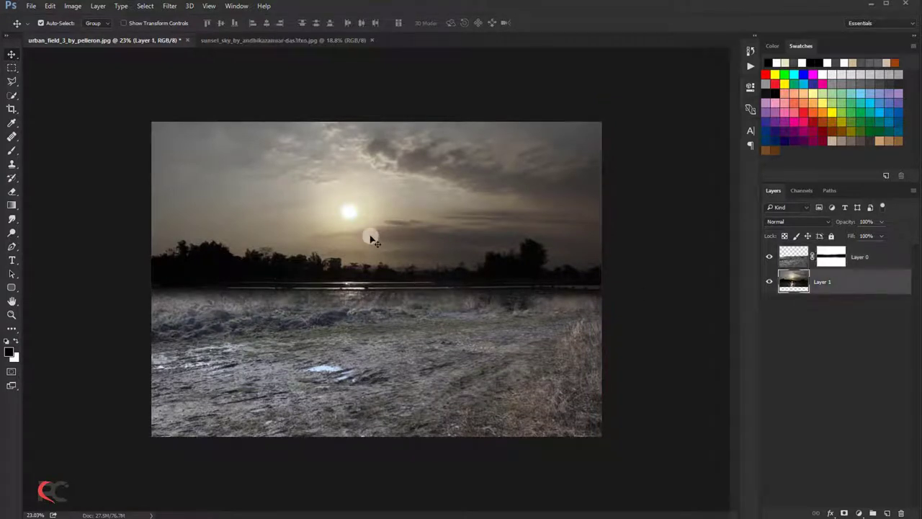
pyautogui.hotkey('ctrl', 't')
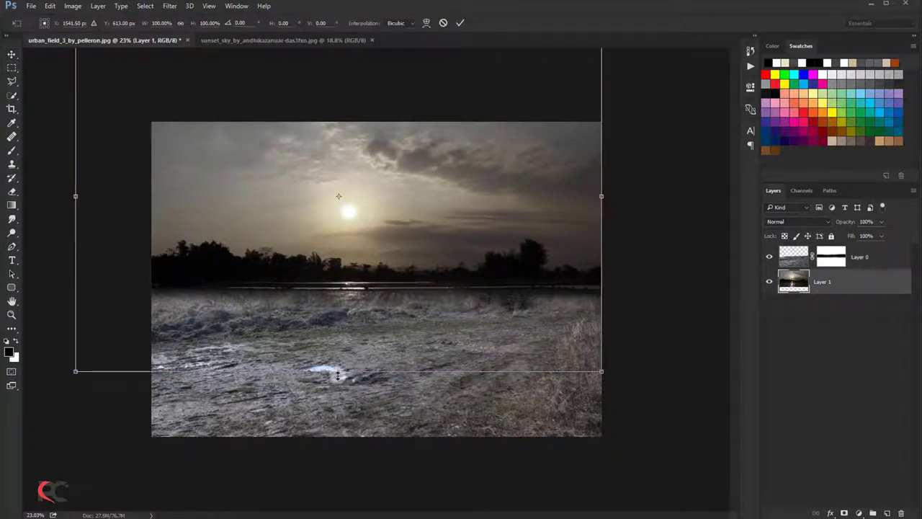
# Stretch the sunset layer taller so its treeline drops onto the horizon, then reselect Layer 0
pyautogui.moveTo(337, 375); pyautogui.dragTo(339, 401)
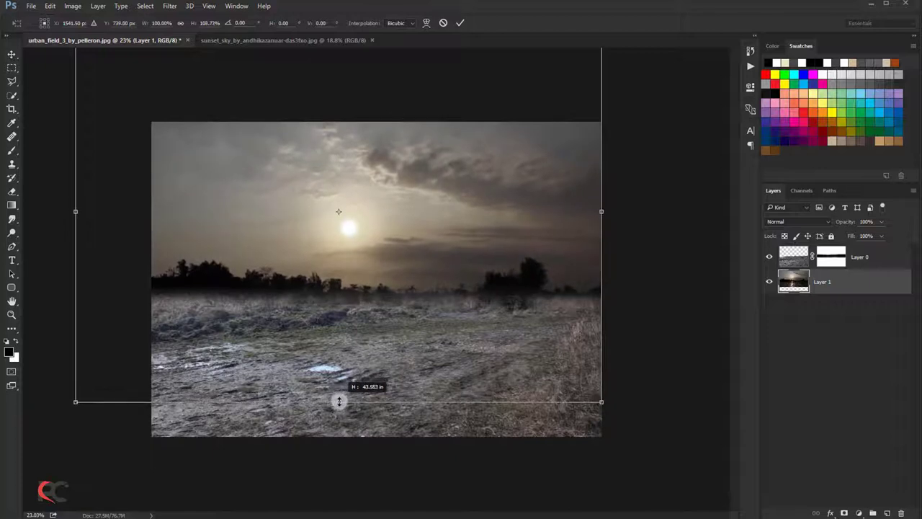
pyautogui.press('Return')
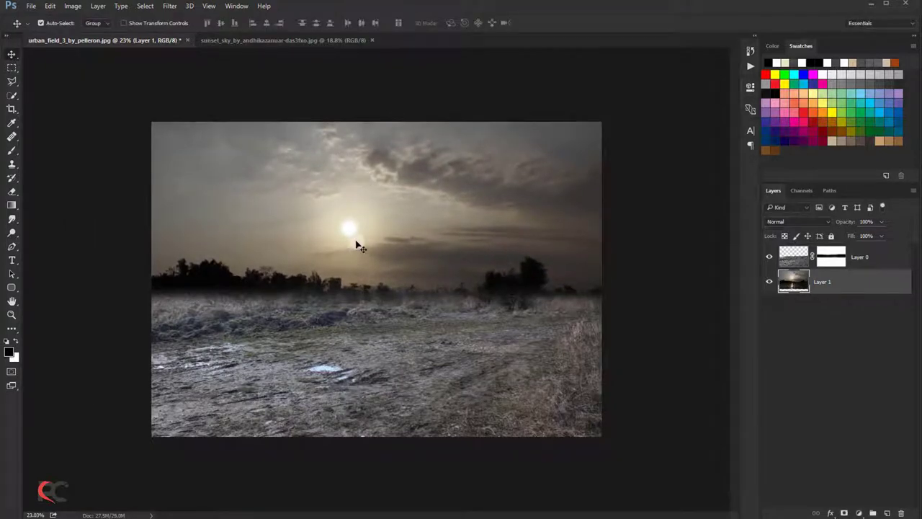
pyautogui.click(851, 262)
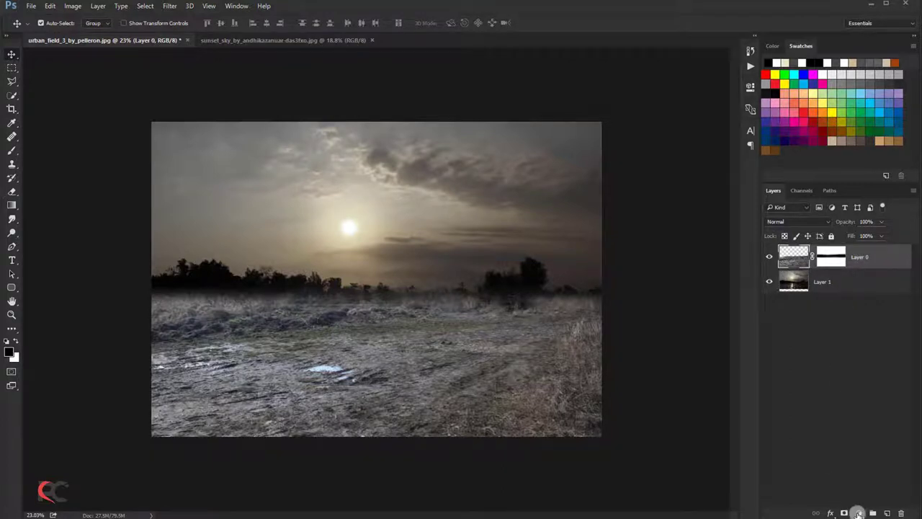
# Add a Curves adjustment clipped to Layer 0 with the top point pulled down
pyautogui.click(858, 512)
pyautogui.click(844, 351)
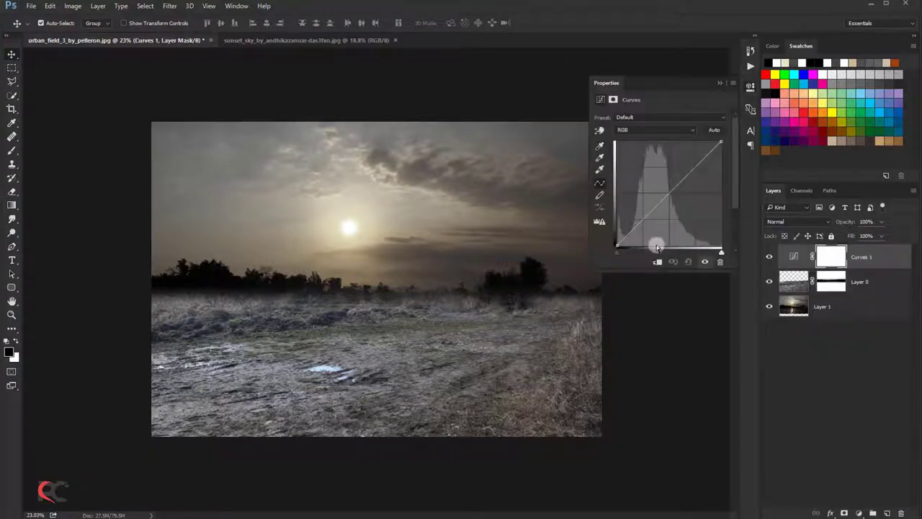
pyautogui.click(657, 261)
pyautogui.moveTo(721, 142); pyautogui.dragTo(720, 192)
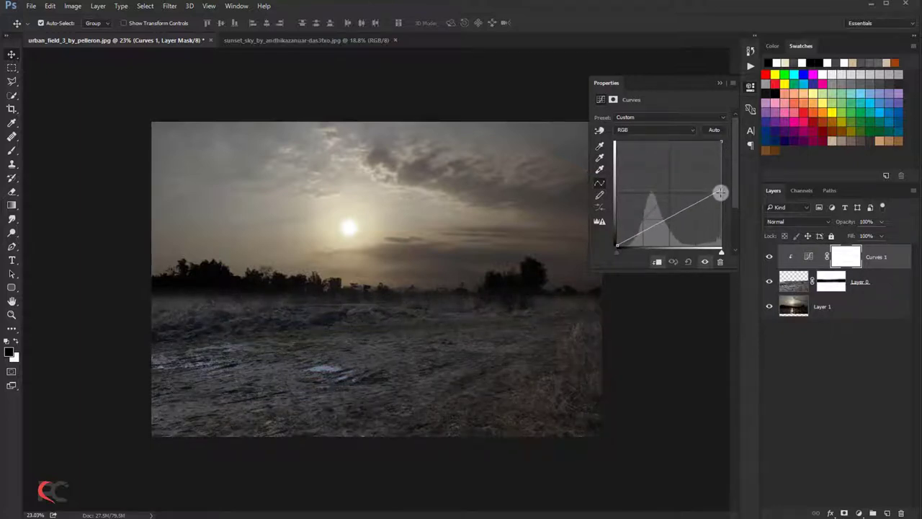
pyautogui.click(719, 85)
pyautogui.scroll(1, 366, 241)
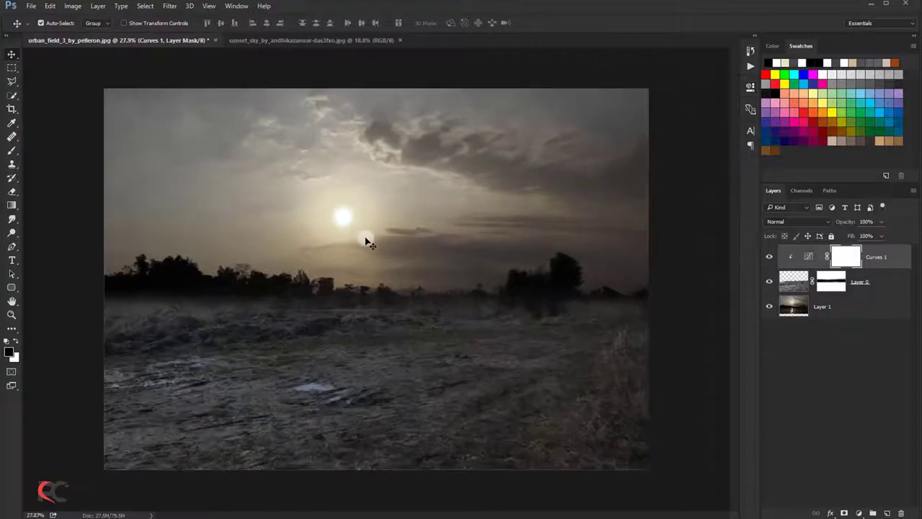
pyautogui.click(769, 259)
pyautogui.click(769, 260)
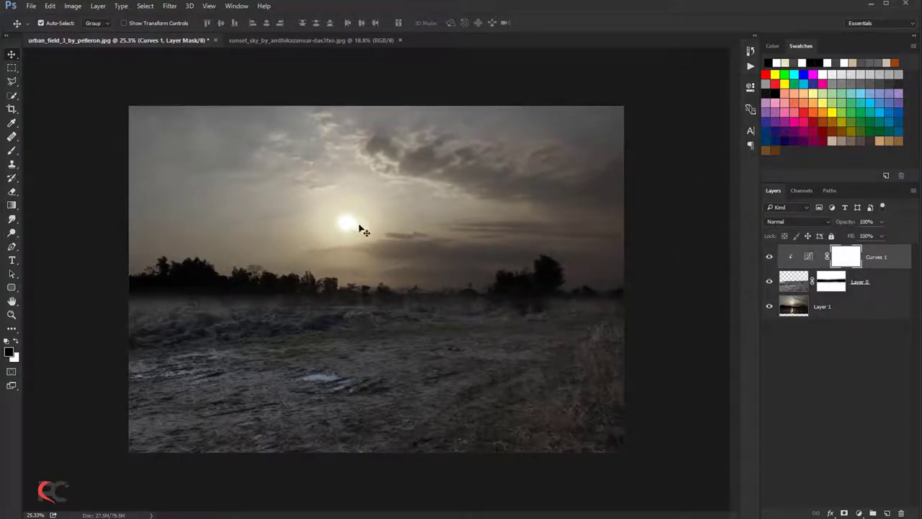
# Paint the Curves mask over the central ground with a large brush to keep it brighter
pyautogui.click(18, 151)
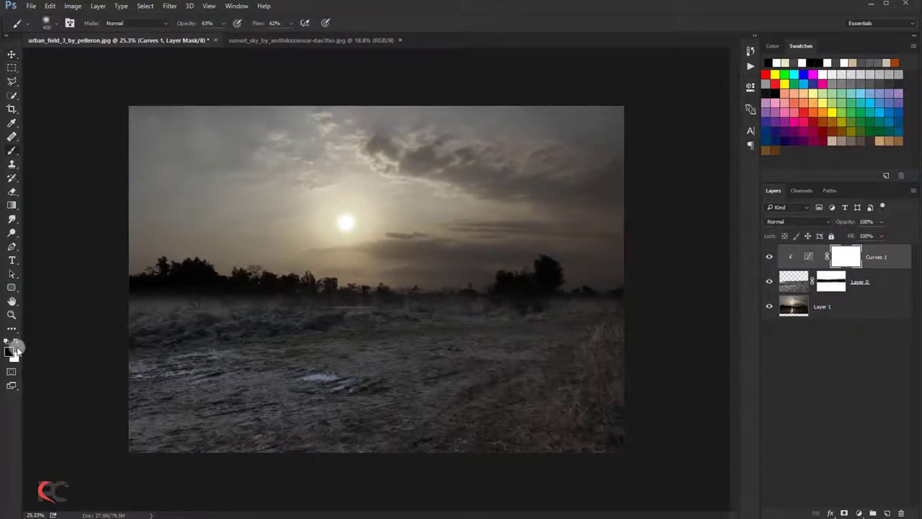
pyautogui.press(']')
pyautogui.press(']')
pyautogui.press(']')
pyautogui.press(']')
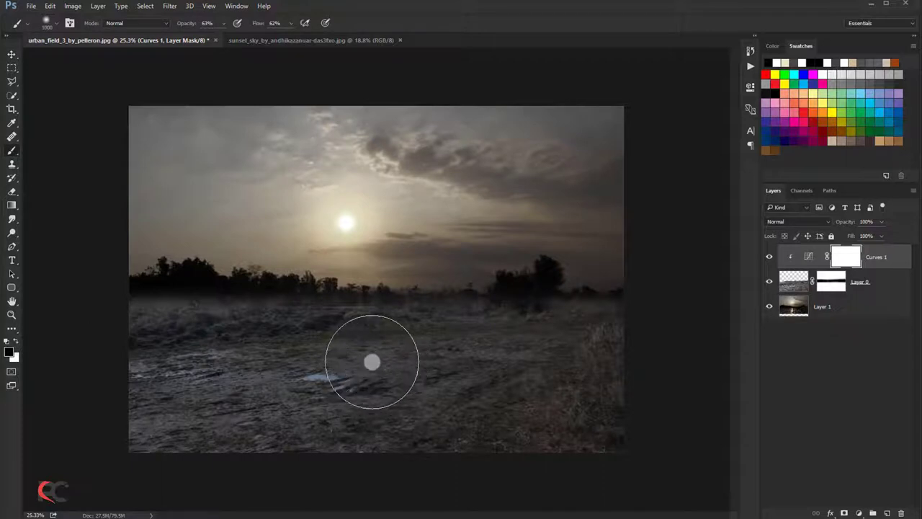
pyautogui.click(369, 364)
pyautogui.press(']')
pyautogui.press(']')
pyautogui.moveTo(293, 360)
pyautogui.mouseDown()
pyautogui.moveTo(418, 358)
pyautogui.moveTo(260, 352)
pyautogui.mouseUp()
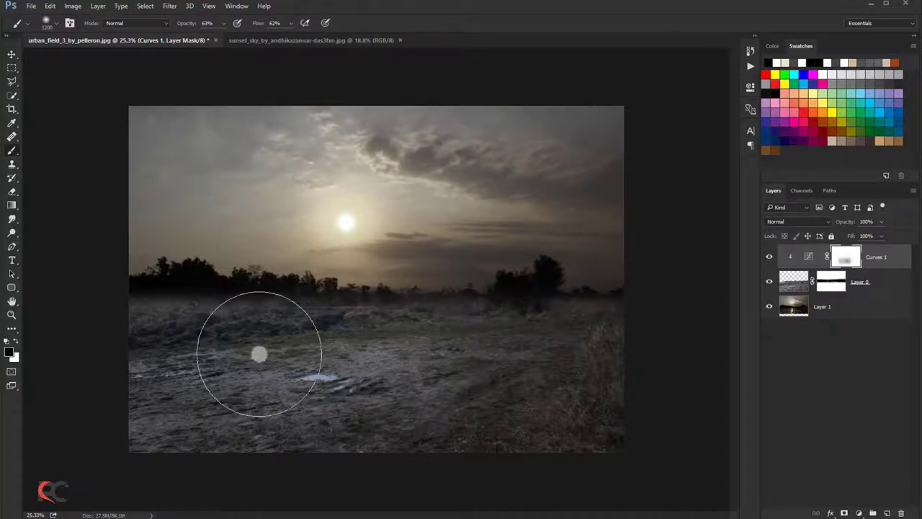
pyautogui.click(12, 54)
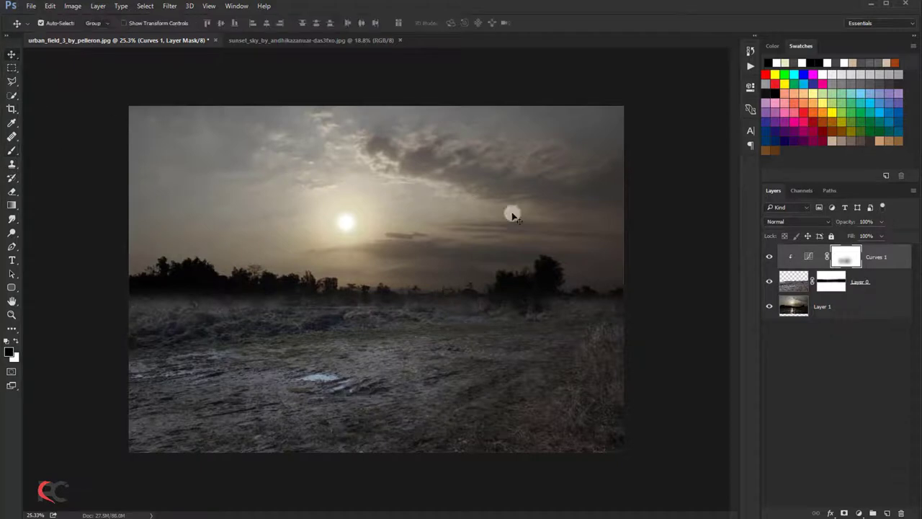
# Apply Layer 0's mask permanently and make the layer visible again
pyautogui.rightClick(826, 287)
pyautogui.click(857, 318)
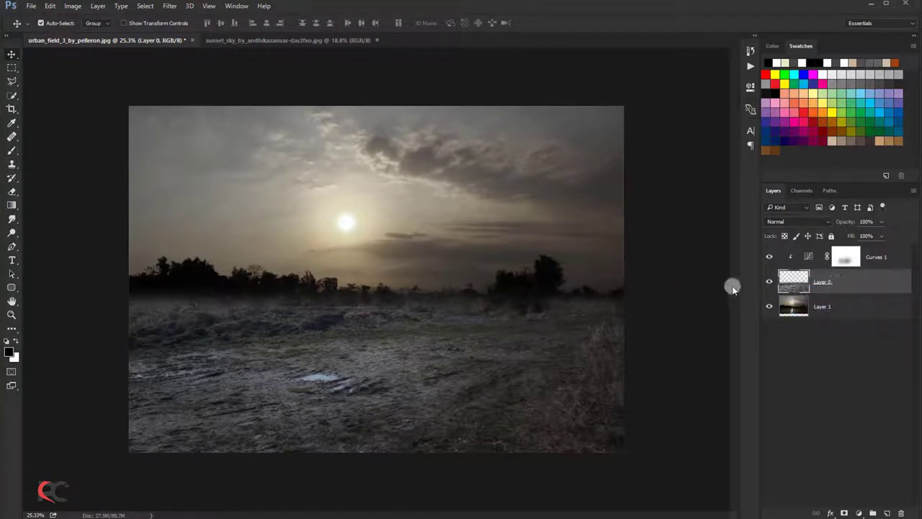
pyautogui.click(768, 283)
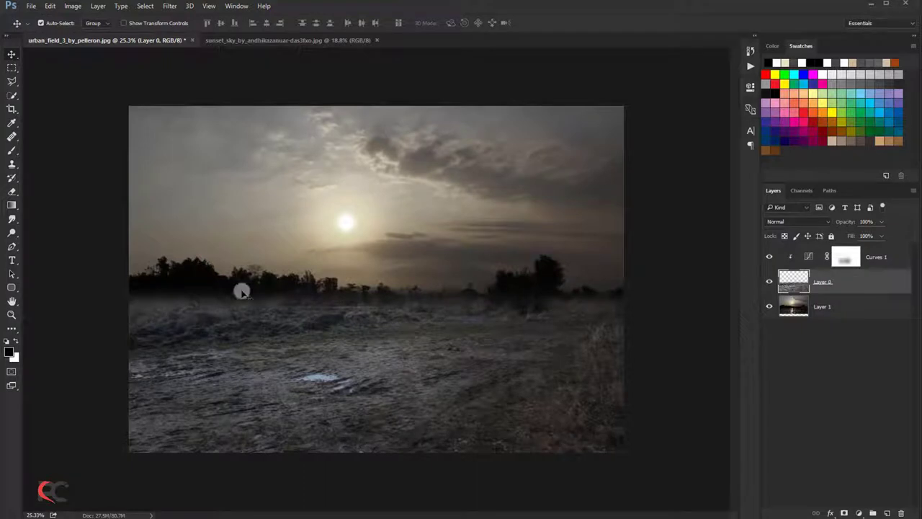
# Set up a 500 px Dodge brush for working the field's lighting
pyautogui.rightClick(13, 221)
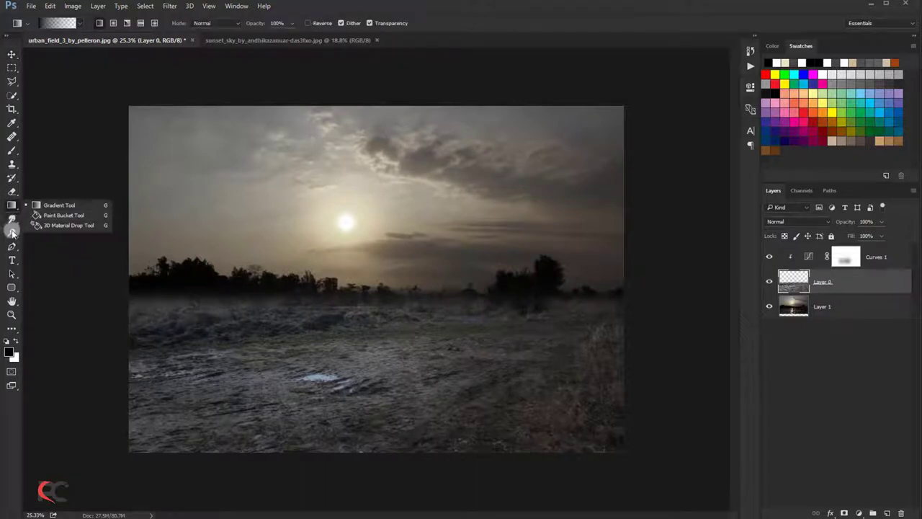
pyautogui.click(12, 232)
pyautogui.press(']')
pyautogui.press(']')
pyautogui.press(']')
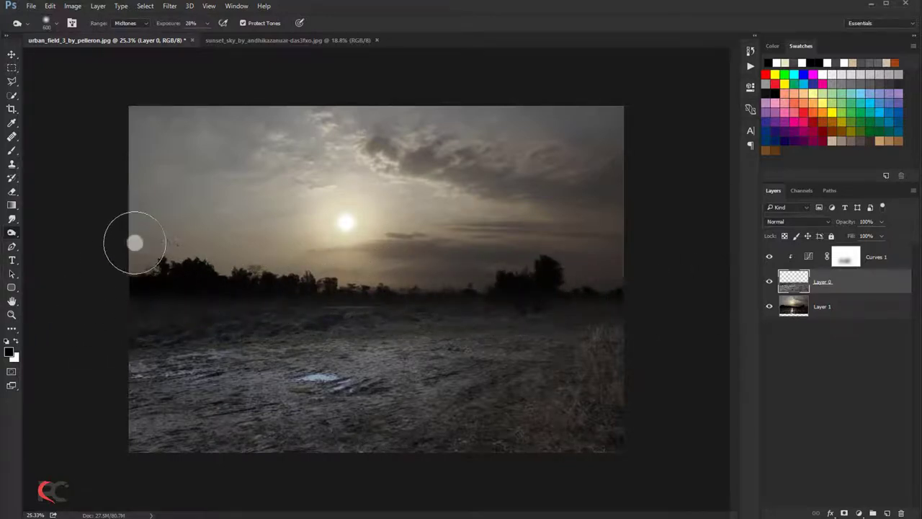
pyautogui.click(11, 54)
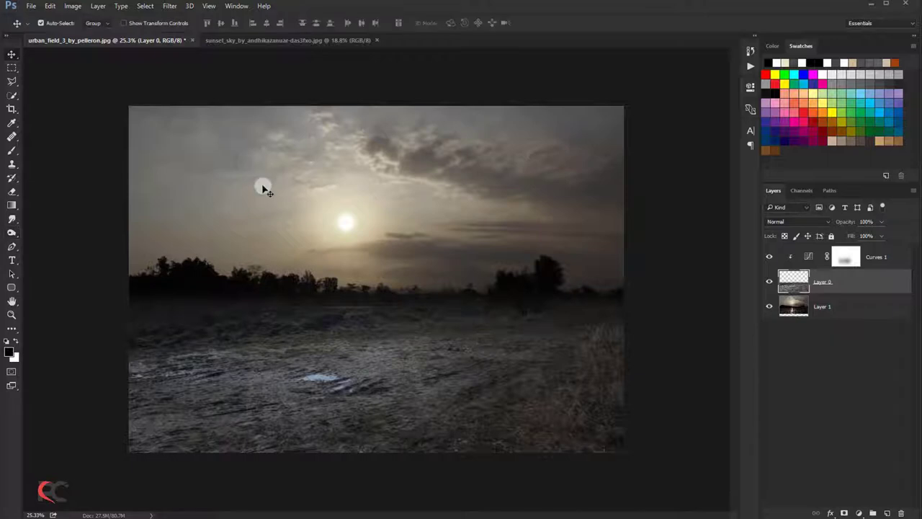
pyautogui.scroll(-1, 263, 190)
# Stretch Layer 1 a bit further downward, then create a blank Layer 2 above Curves 1
pyautogui.click(816, 309)
pyautogui.hotkey('ctrl', 't')
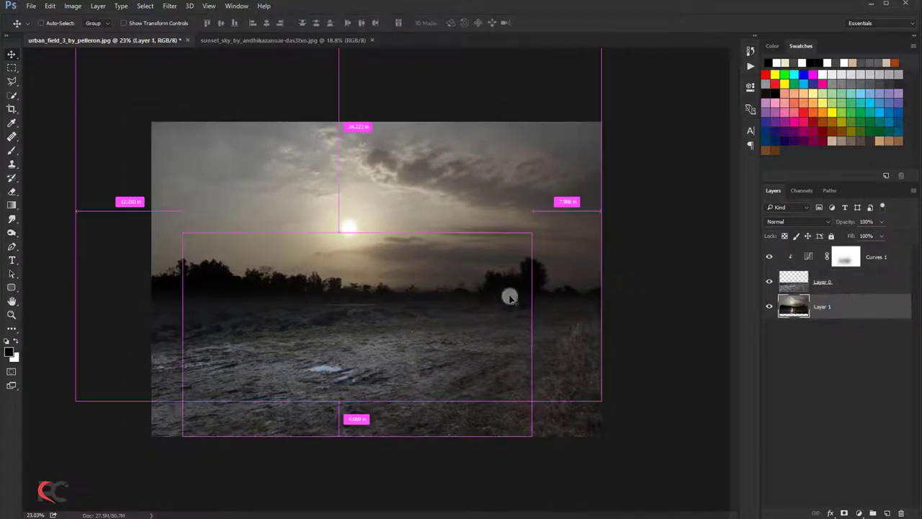
pyautogui.moveTo(339, 406); pyautogui.dragTo(339, 417)
pyautogui.click(456, 25)
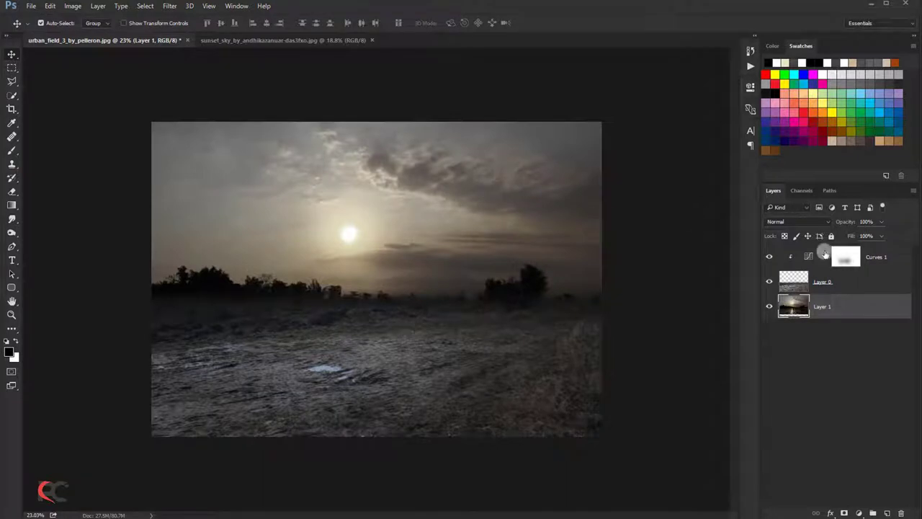
pyautogui.click(880, 263)
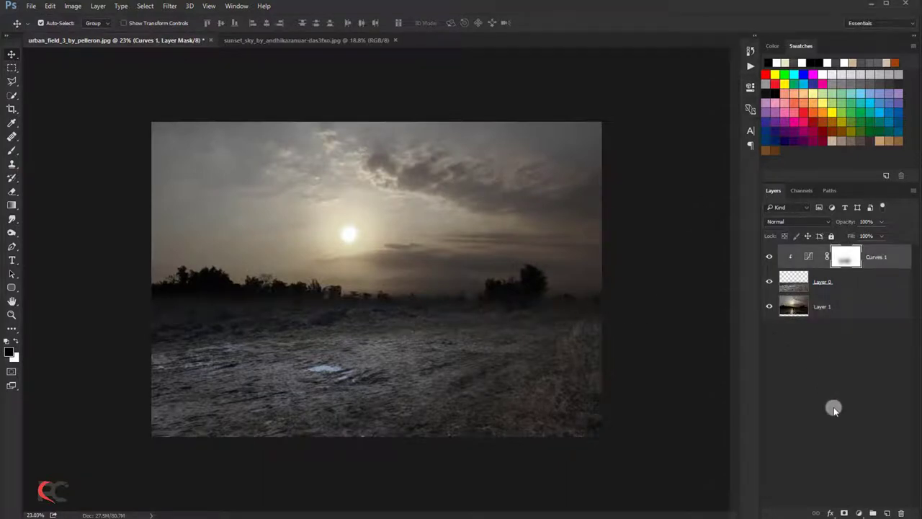
pyautogui.click(886, 513)
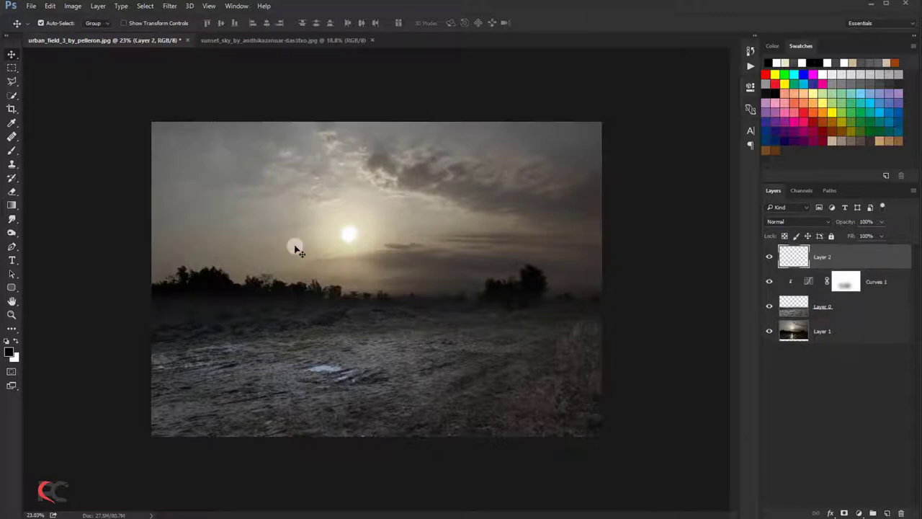
# Pick the Brush with a darker grey, based on the sky, as the foreground colour
pyautogui.click(18, 150)
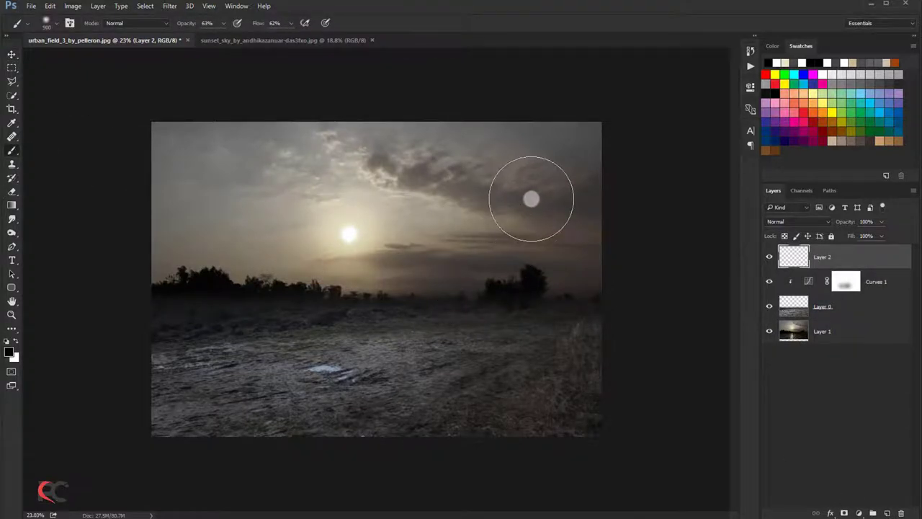
pyautogui.keyDown('alt'); pyautogui.click(554, 142); pyautogui.keyUp('alt')
pyautogui.click(10, 352)
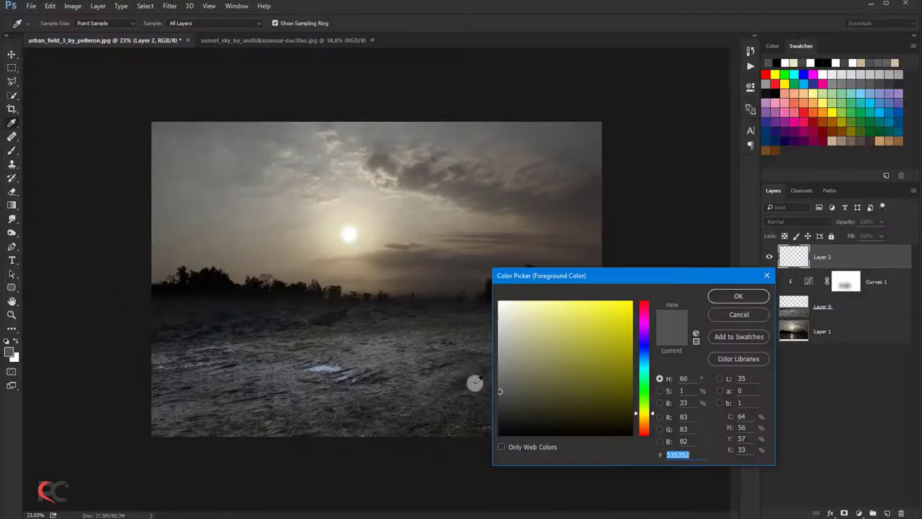
pyautogui.click(538, 389)
pyautogui.click(738, 295)
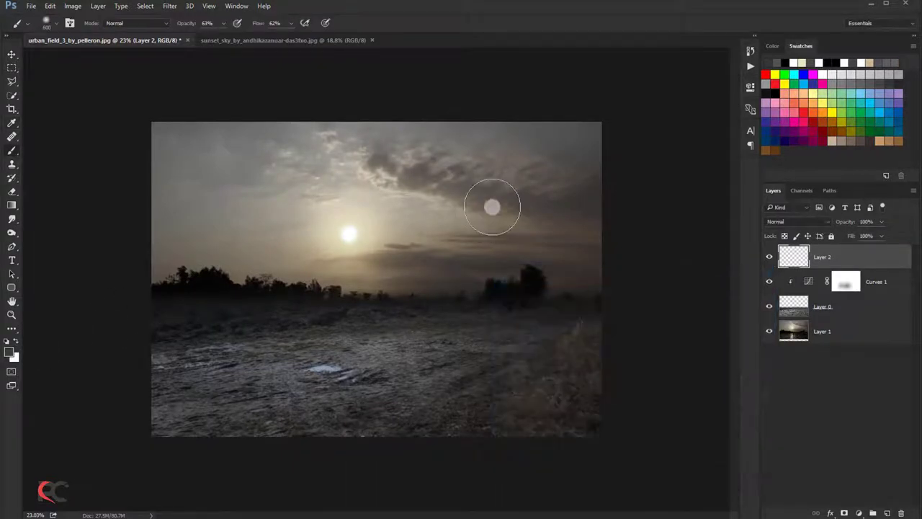
# Paint a soft grey haze over the upper sky on Layer 2 at 27% flow
pyautogui.press(']')
pyautogui.press(']')
pyautogui.press(']')
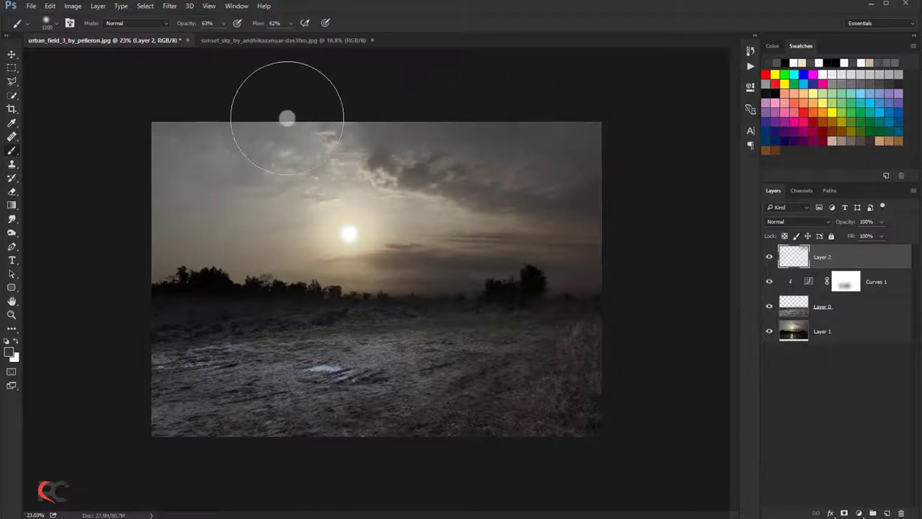
pyautogui.keyDown('alt'); pyautogui.scroll(-1, 166, 198); pyautogui.keyUp('alt')
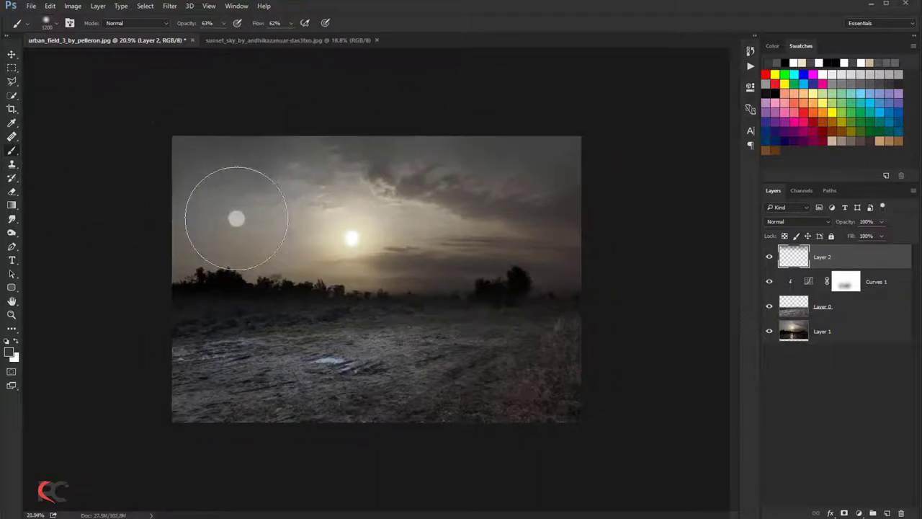
pyautogui.press(']')
pyautogui.press(']')
pyautogui.press(']')
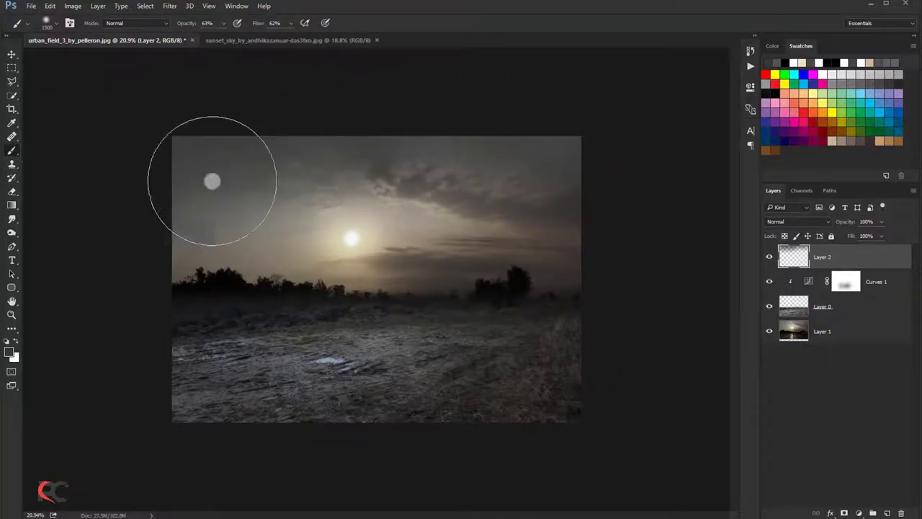
pyautogui.moveTo(467, 140)
pyautogui.mouseDown()
pyautogui.moveTo(430, 140)
pyautogui.moveTo(502, 158)
pyautogui.moveTo(481, 149)
pyautogui.moveTo(368, 147)
pyautogui.moveTo(438, 151)
pyautogui.moveTo(605, 198)
pyautogui.moveTo(303, 199)
pyautogui.moveTo(124, 227)
pyautogui.mouseUp()
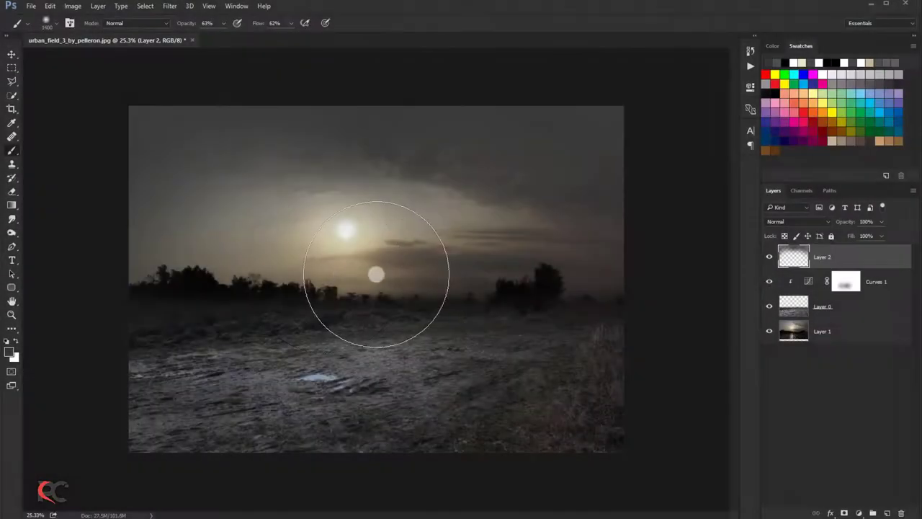
pyautogui.press('[')
pyautogui.press('[')
pyautogui.press('[')
pyautogui.press('[')
pyautogui.press('[')
pyautogui.press('[')
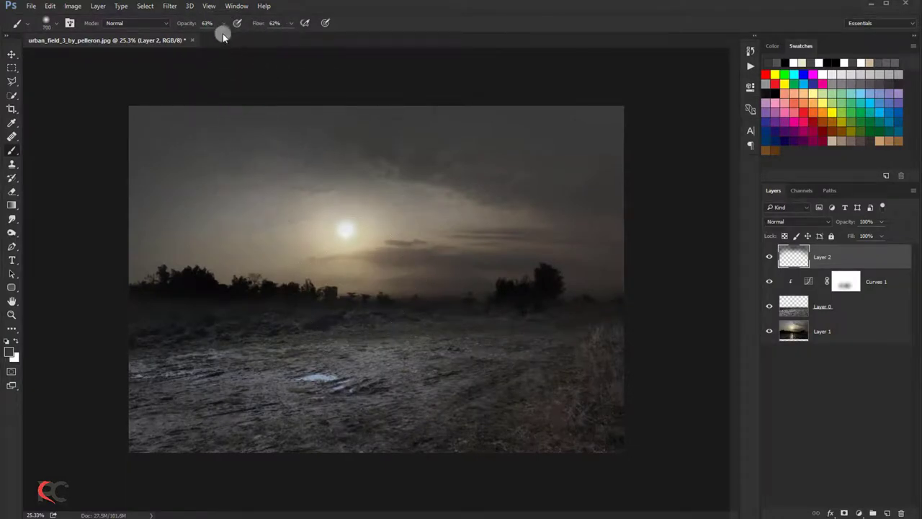
pyautogui.moveTo(292, 29); pyautogui.dragTo(275, 31)
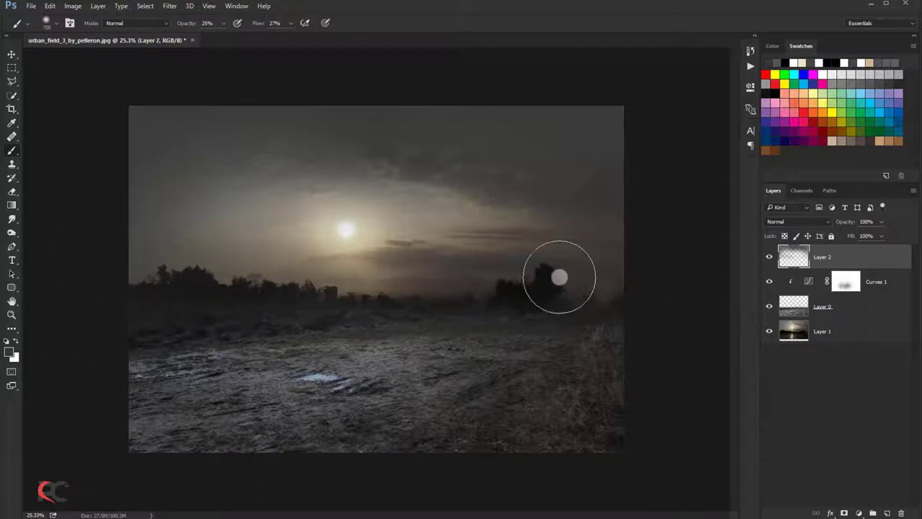
pyautogui.click(768, 257)
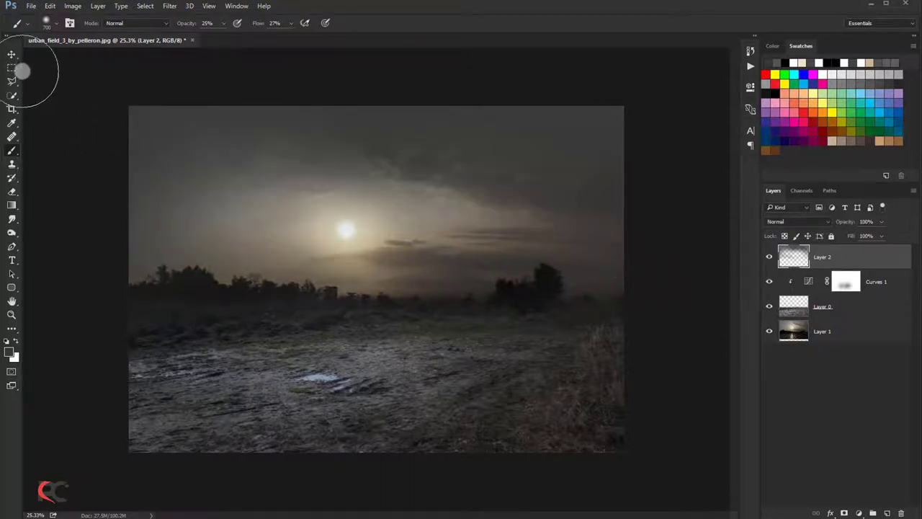
pyautogui.click(13, 57)
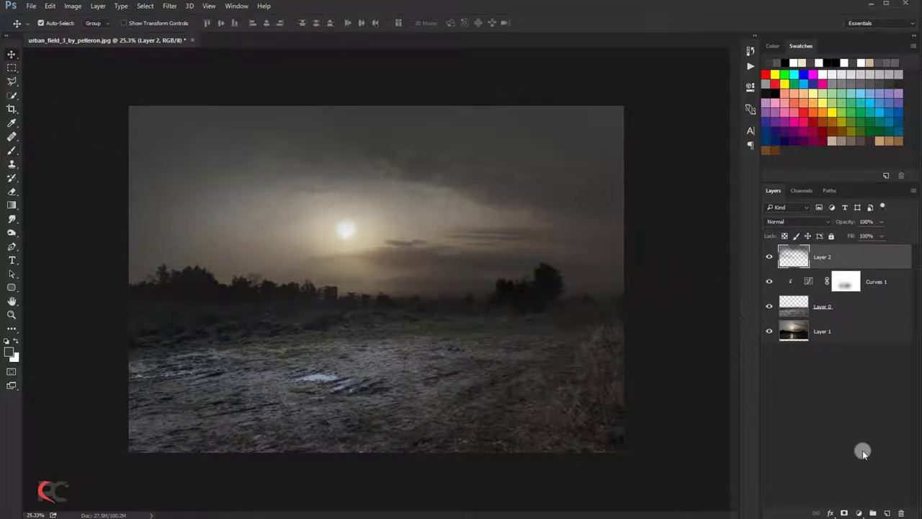
# Add a new Layer 3 and draw a curved path for the palm trunk
pyautogui.click(886, 512)
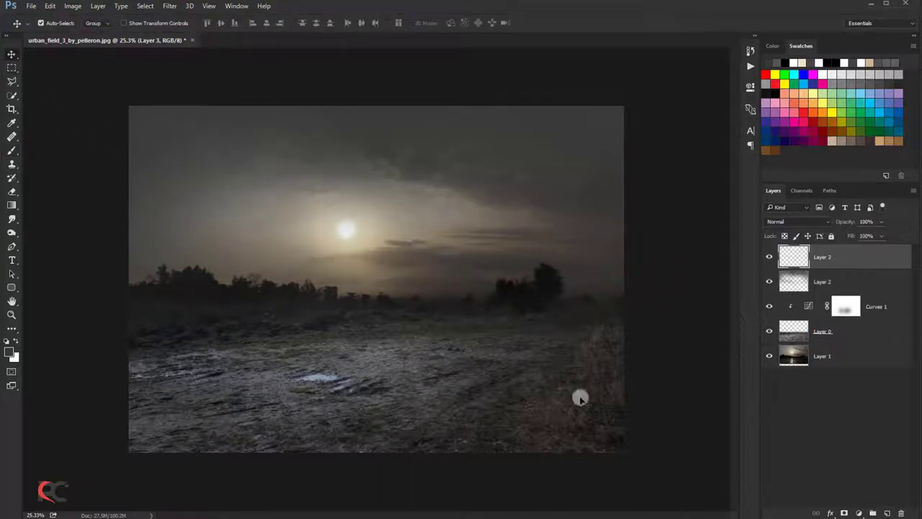
pyautogui.click(13, 247)
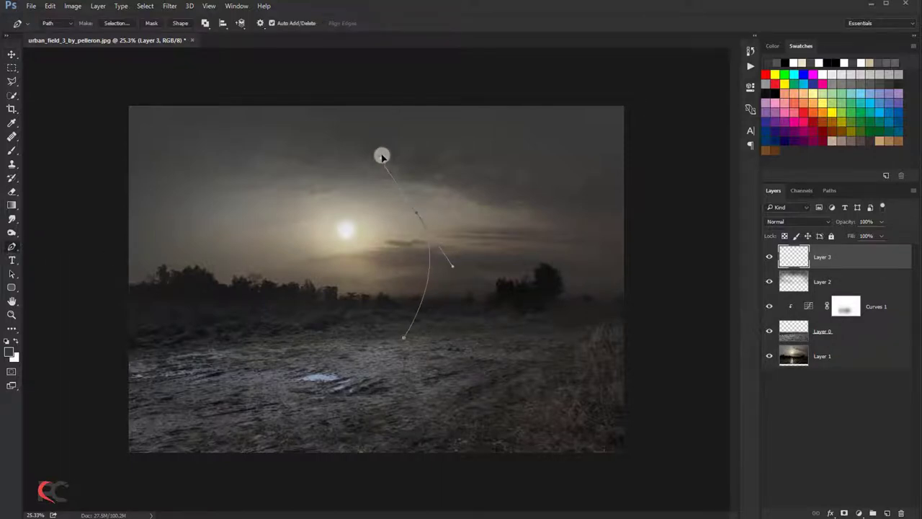
pyautogui.moveTo(381, 156); pyautogui.dragTo(392, 147)
# Render a Palm Tree along the path with Filter > Render > Tree, then deselect
pyautogui.click(173, 7)
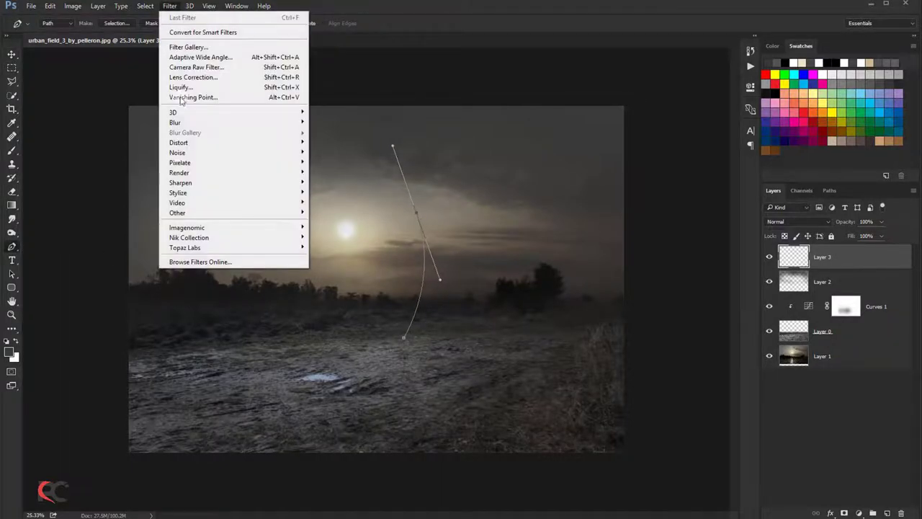
pyautogui.moveTo(180, 172)
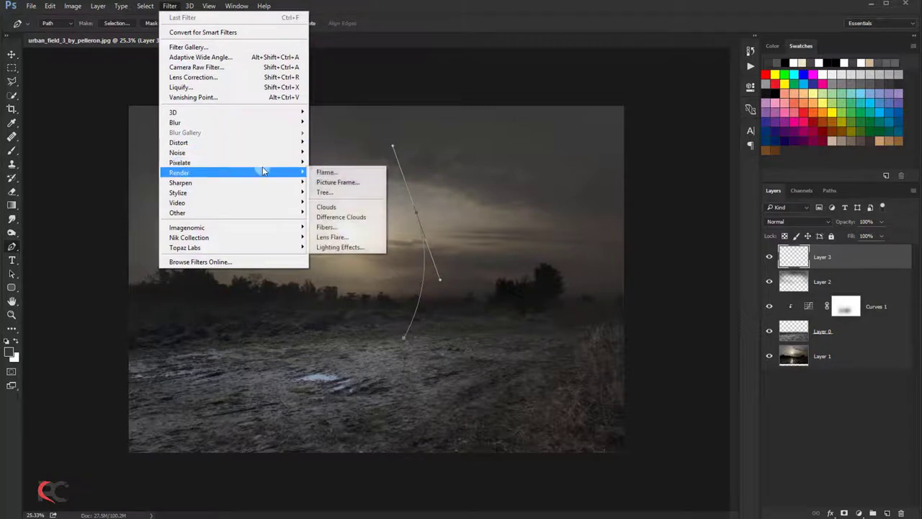
pyautogui.click(368, 200)
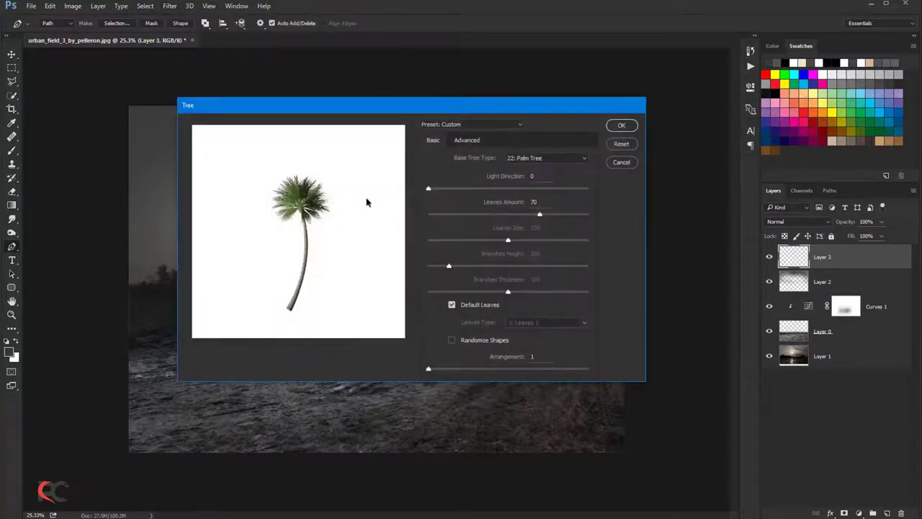
pyautogui.click(519, 158)
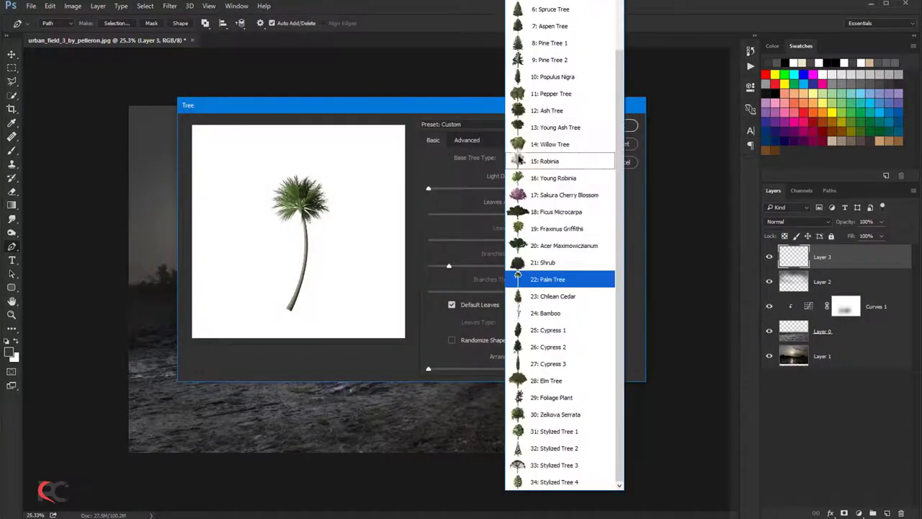
pyautogui.click(536, 279)
pyautogui.click(612, 127)
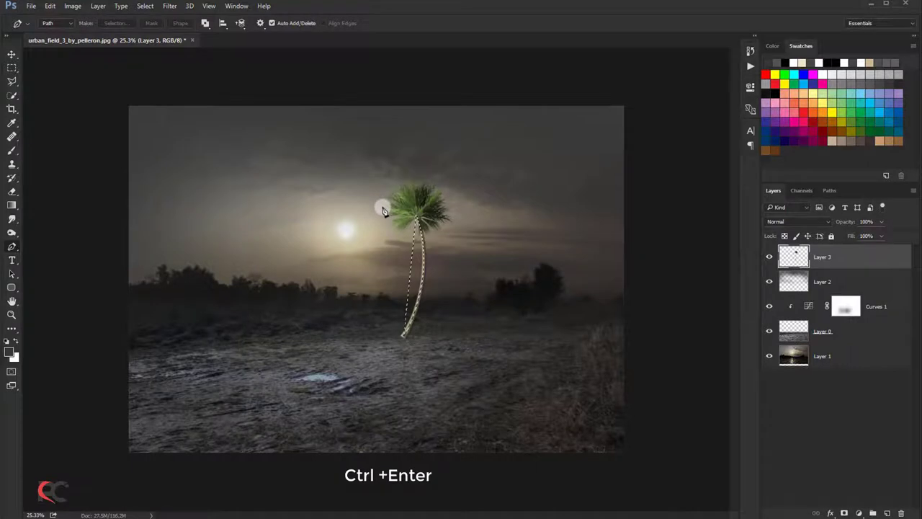
pyautogui.hotkey('ctrl', 'd')
# Give Layer 3's palm tree a near-black Color Overlay layer style
pyautogui.click(11, 56)
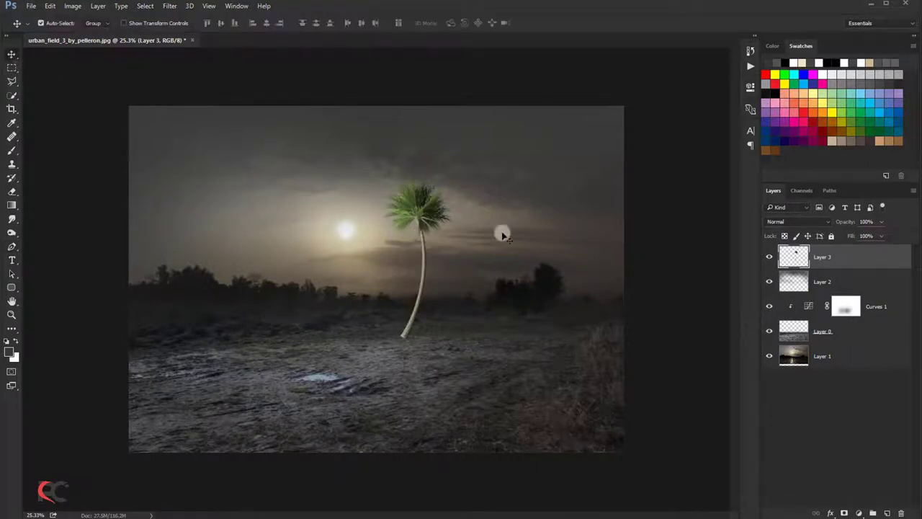
pyautogui.doubleClick(873, 256)
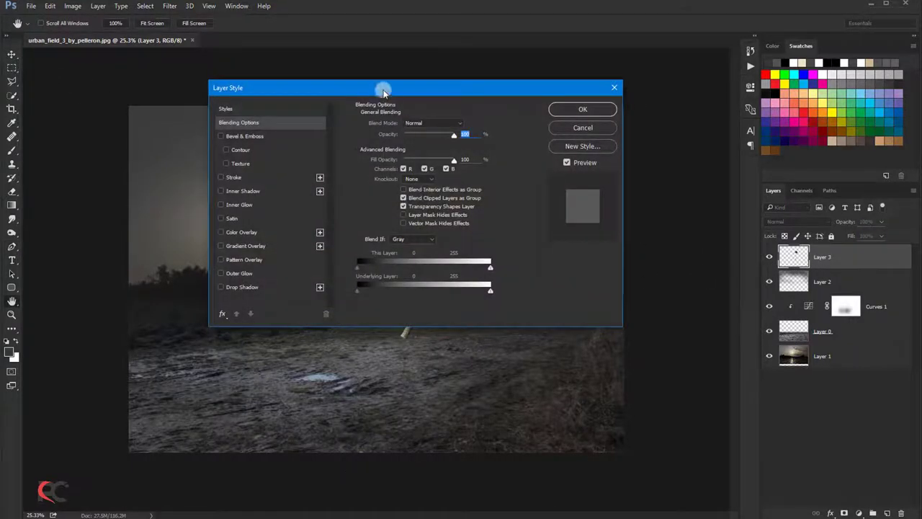
pyautogui.moveTo(383, 90)
pyautogui.mouseDown()
pyautogui.moveTo(657, 222)
pyautogui.moveTo(628, 206)
pyautogui.mouseUp()
pyautogui.click(486, 347)
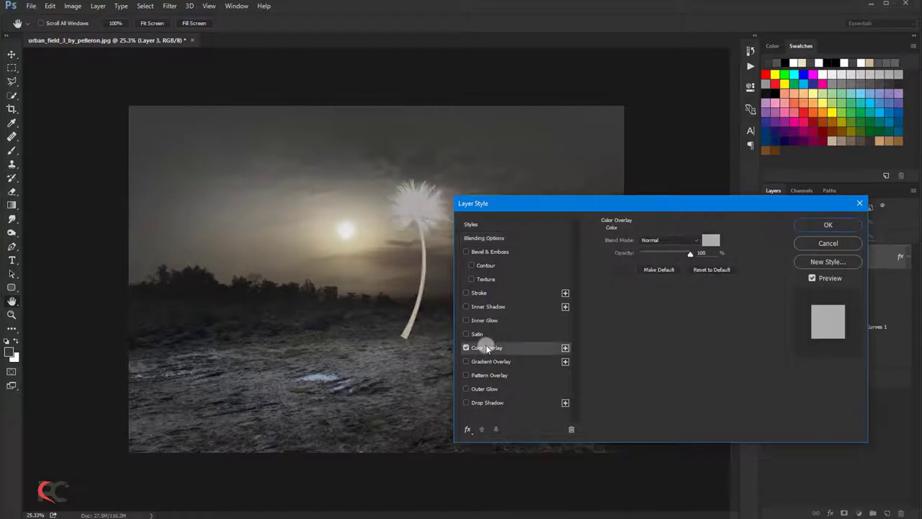
pyautogui.click(710, 240)
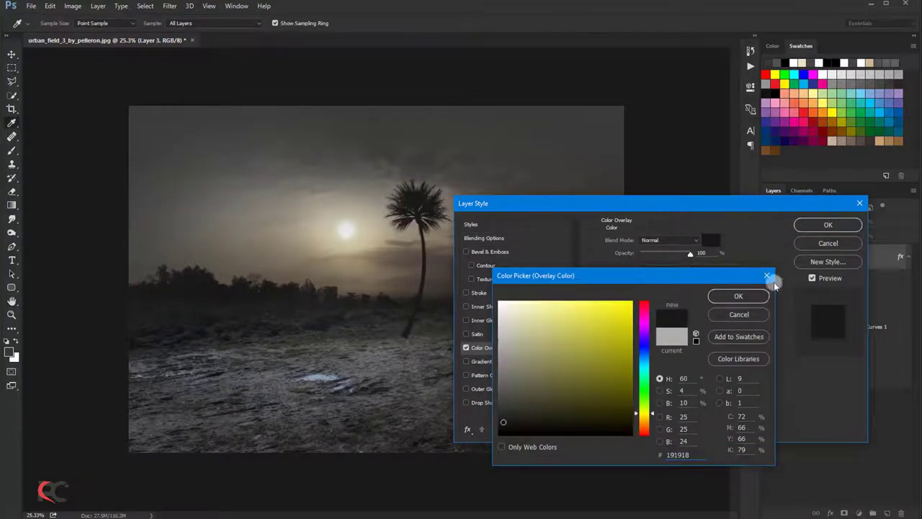
pyautogui.click(728, 296)
pyautogui.click(825, 225)
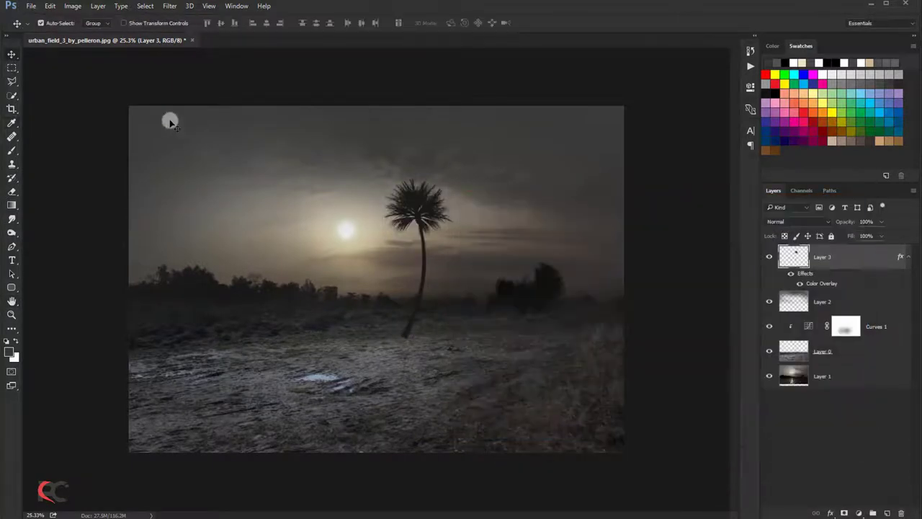
# Shrink the palm silhouette onto the right-hand trees on the horizon
pyautogui.hotkey('ctrl', 't')
pyautogui.moveTo(450, 177)
pyautogui.mouseDown()
pyautogui.moveTo(426, 220)
pyautogui.moveTo(506, 248)
pyautogui.moveTo(525, 238)
pyautogui.moveTo(511, 245)
pyautogui.mouseUp()
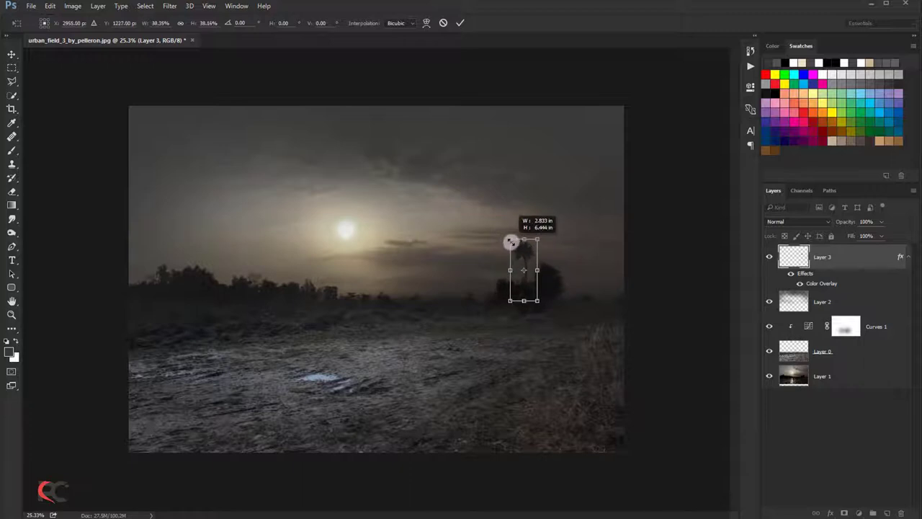
pyautogui.click(460, 23)
pyautogui.scroll(1, 378, 277)
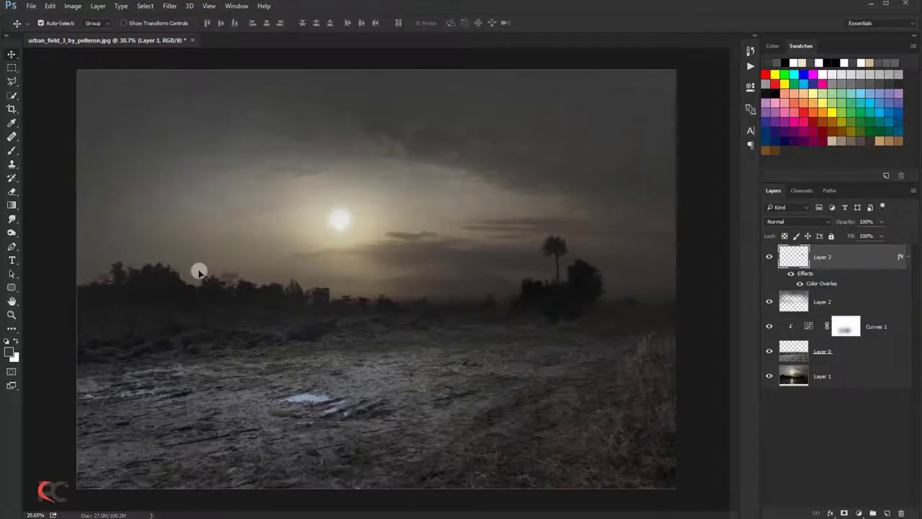
pyautogui.click(12, 192)
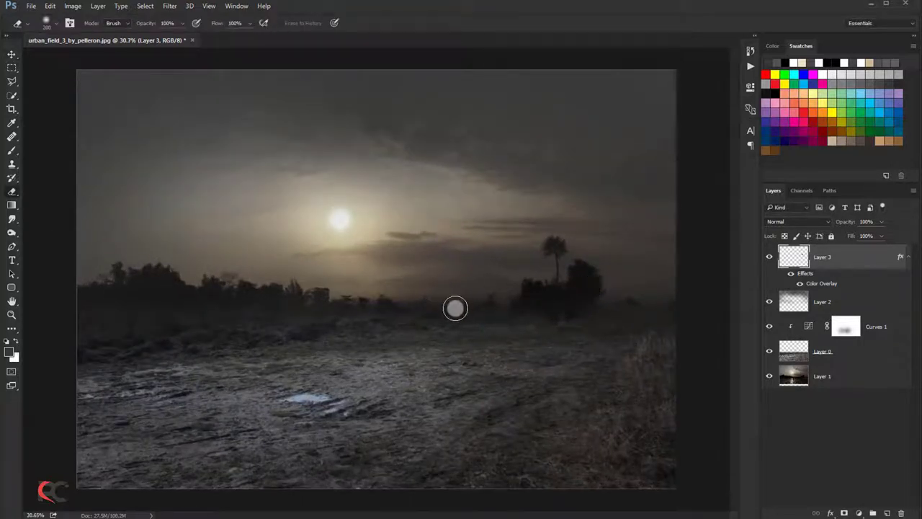
pyautogui.click(12, 55)
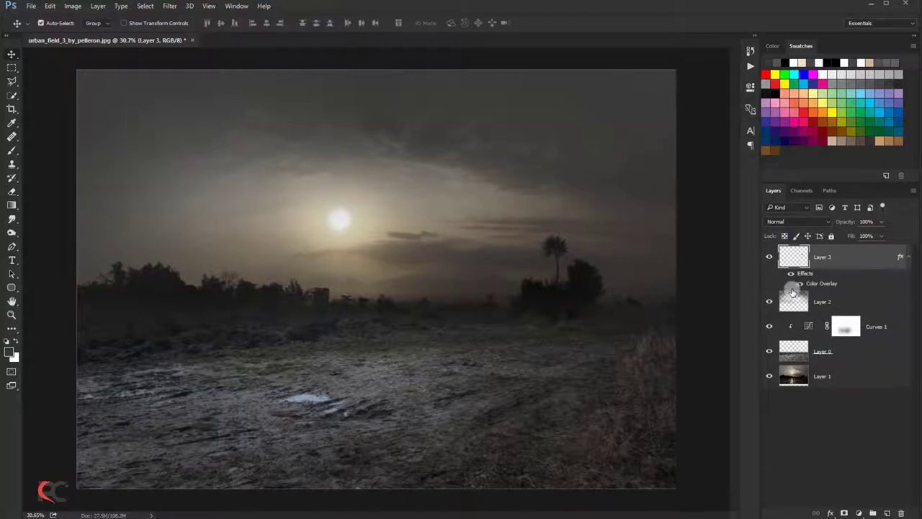
# Duplicate Layer 3 and scale the palm copy to about 70%
pyautogui.hotkey('ctrl', 'j')
pyautogui.hotkey('ctrl', 't')
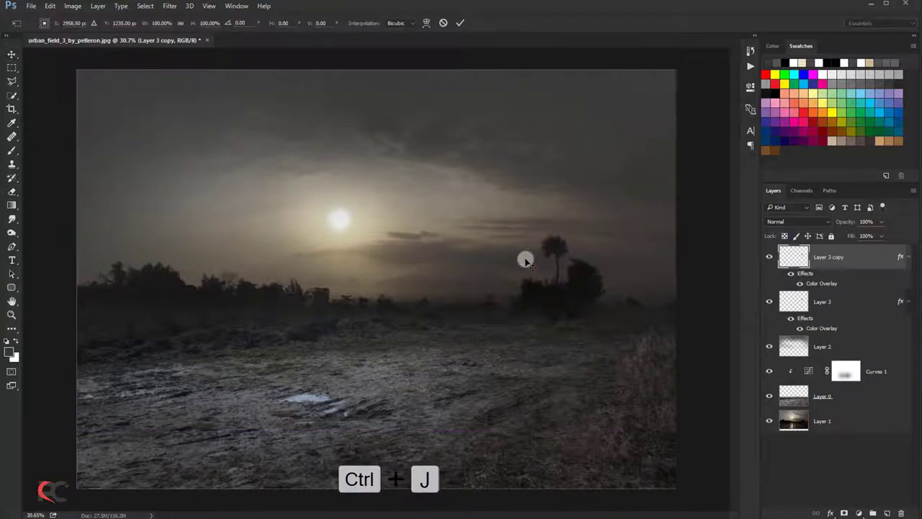
pyautogui.moveTo(539, 232); pyautogui.dragTo(537, 253)
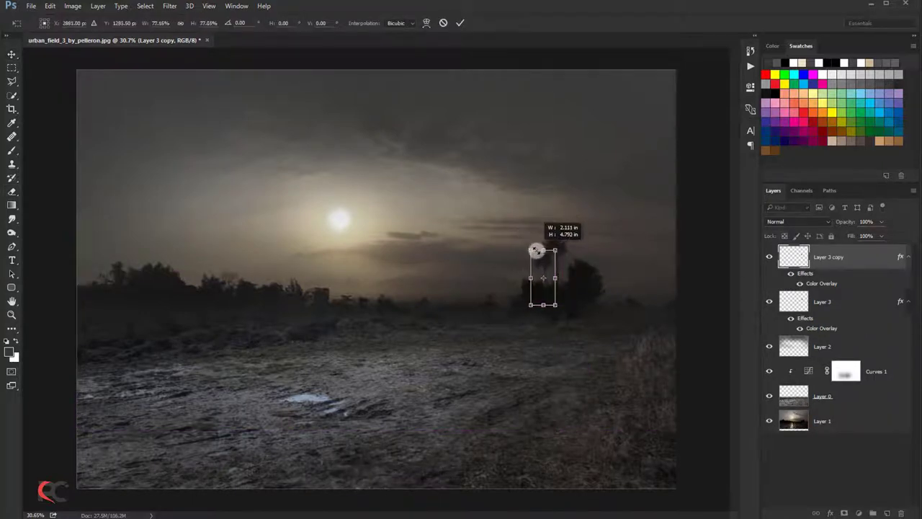
pyautogui.press('Return')
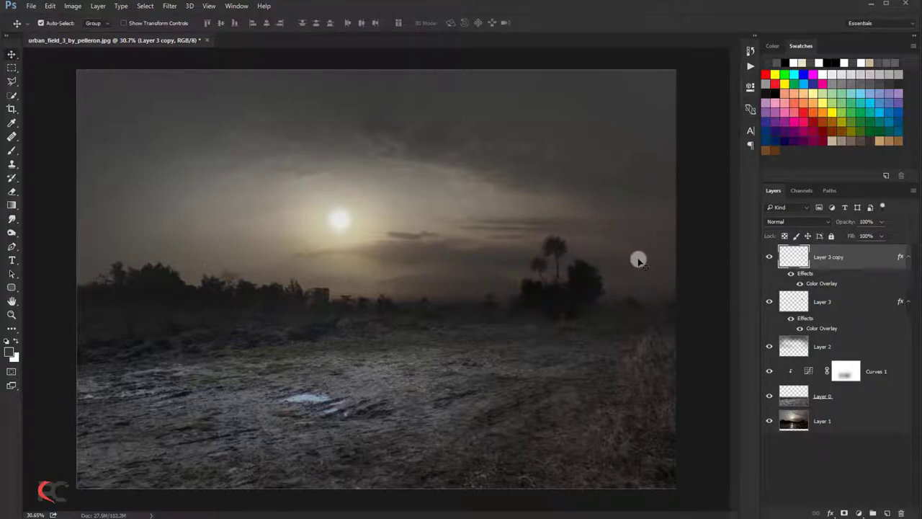
# Rotate the smaller palm copy about -9° beside the first palm
pyautogui.hotkey('ctrl', 't')
pyautogui.moveTo(616, 255); pyautogui.dragTo(605, 247)
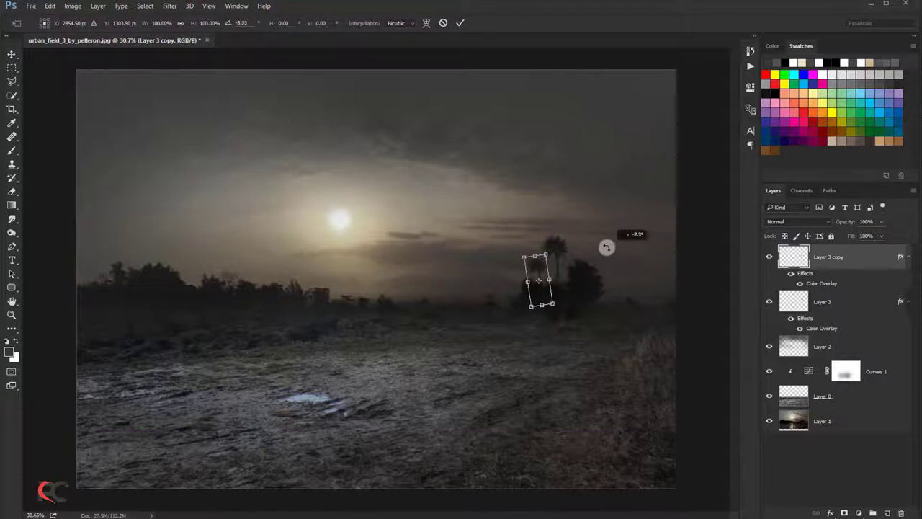
pyautogui.press('Return')
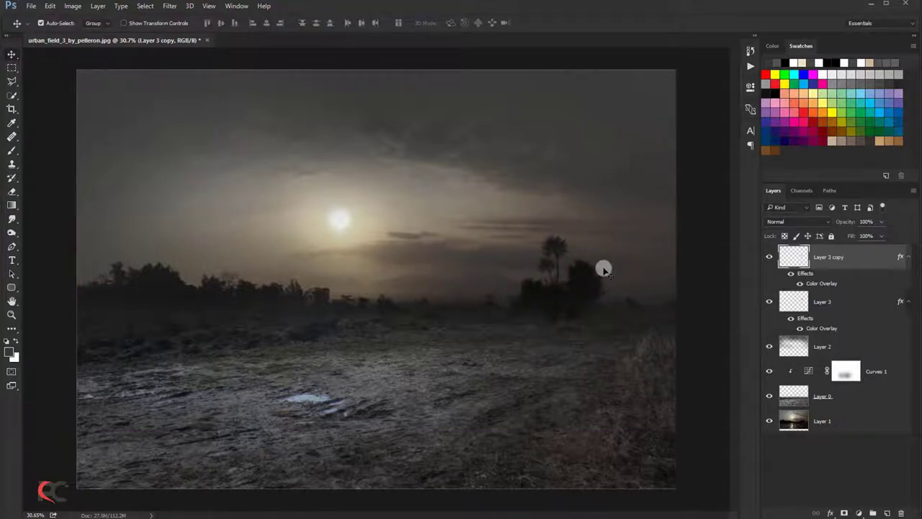
pyautogui.scroll(-1, 572, 220)
pyautogui.scroll(1, 447, 173)
pyautogui.scroll(-1, 391, 160)
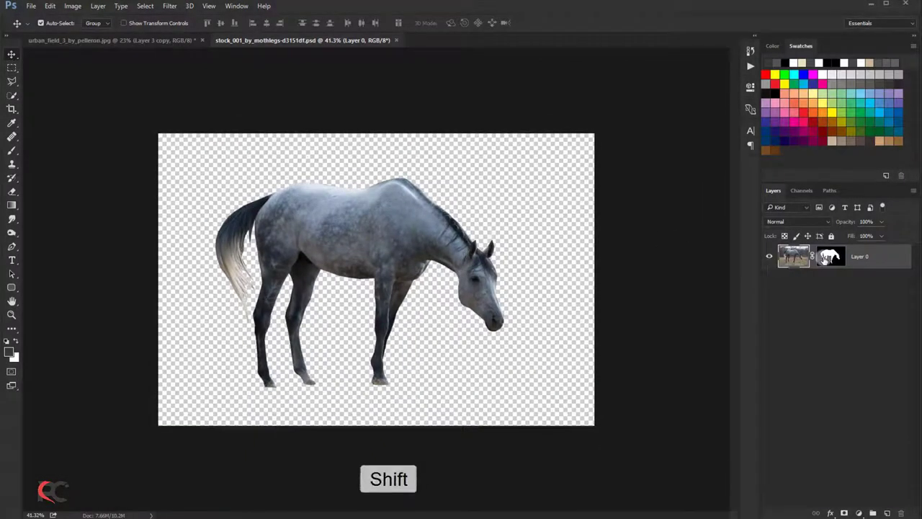
# Check the horse's mask by toggling it, then drag the horse into the urban_field document
pyautogui.keyDown('shift'); pyautogui.click(825, 258); pyautogui.keyUp('shift')
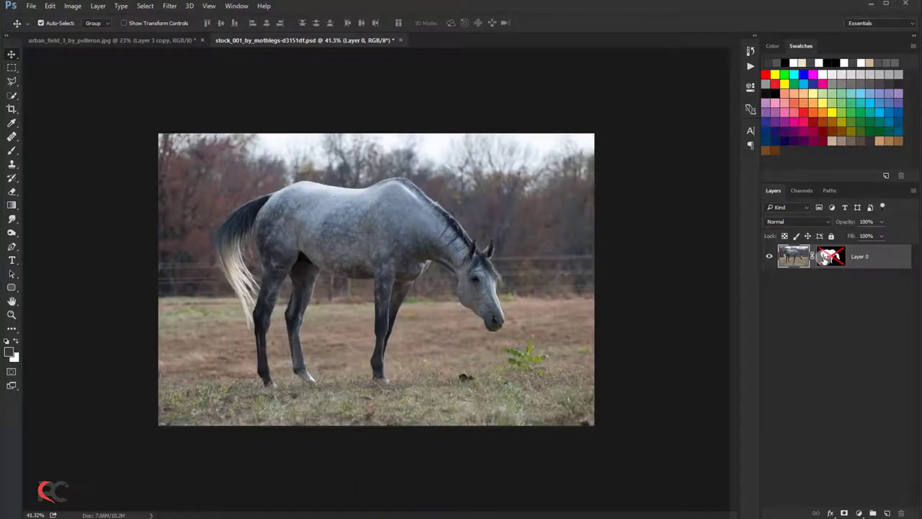
pyautogui.click(828, 257)
pyautogui.moveTo(304, 227); pyautogui.dragTo(322, 228)
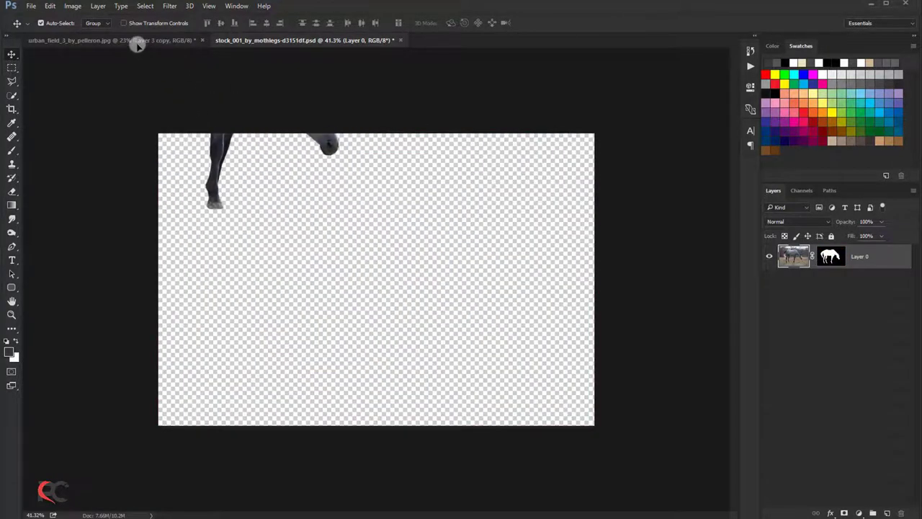
# Flip the horse horizontally and enlarge it onto the field's ground
pyautogui.hotkey('ctrl', 't')
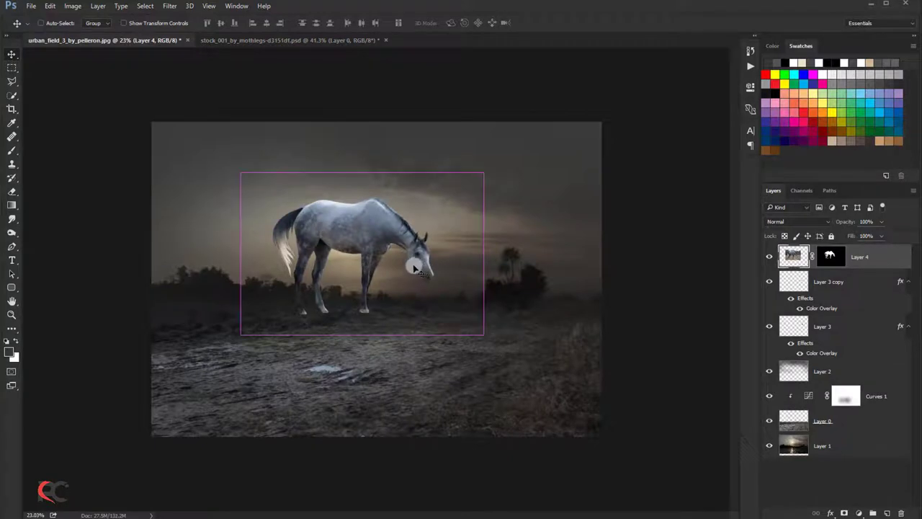
pyautogui.moveTo(395, 243); pyautogui.dragTo(435, 303)
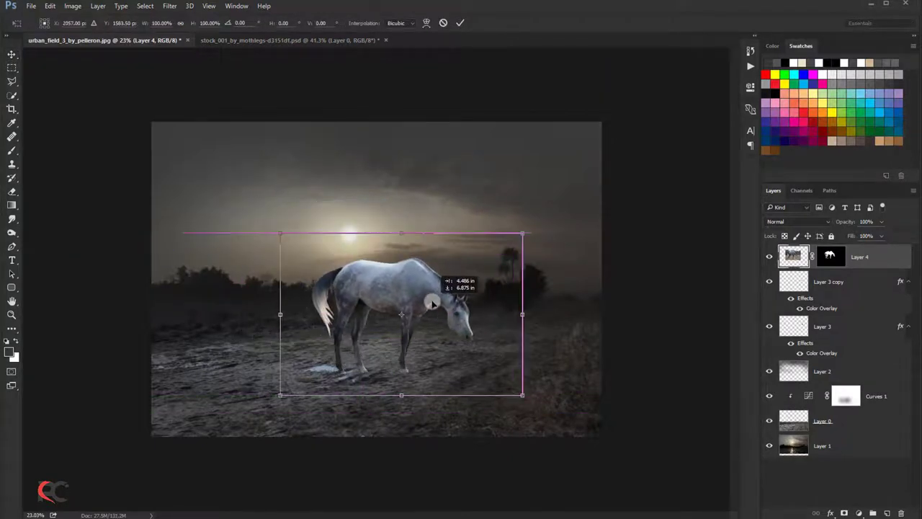
pyautogui.rightClick(432, 303)
pyautogui.click(454, 459)
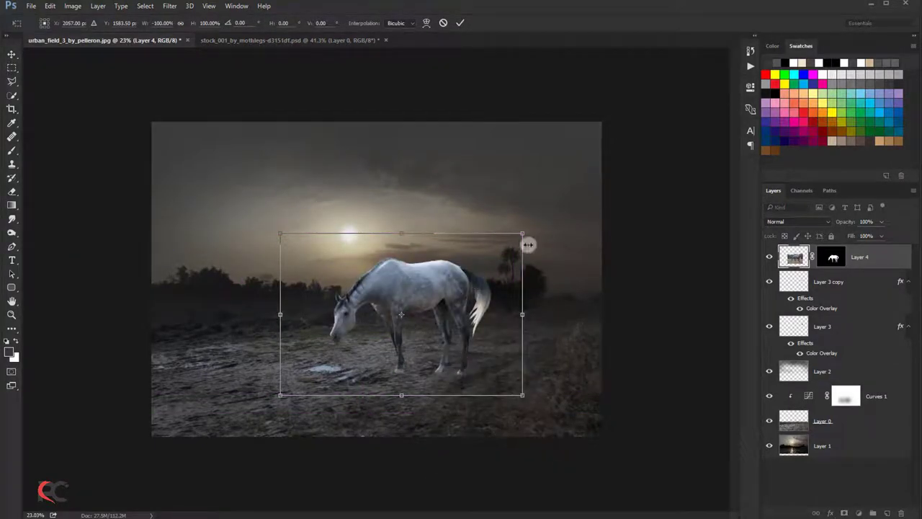
pyautogui.moveTo(526, 233); pyautogui.dragTo(554, 213)
pyautogui.moveTo(478, 259); pyautogui.dragTo(441, 276)
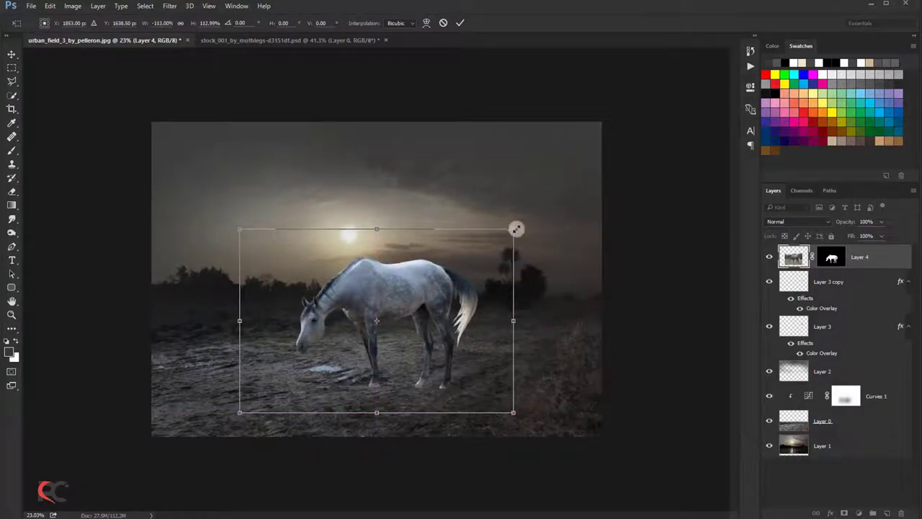
pyautogui.moveTo(516, 229); pyautogui.dragTo(529, 219)
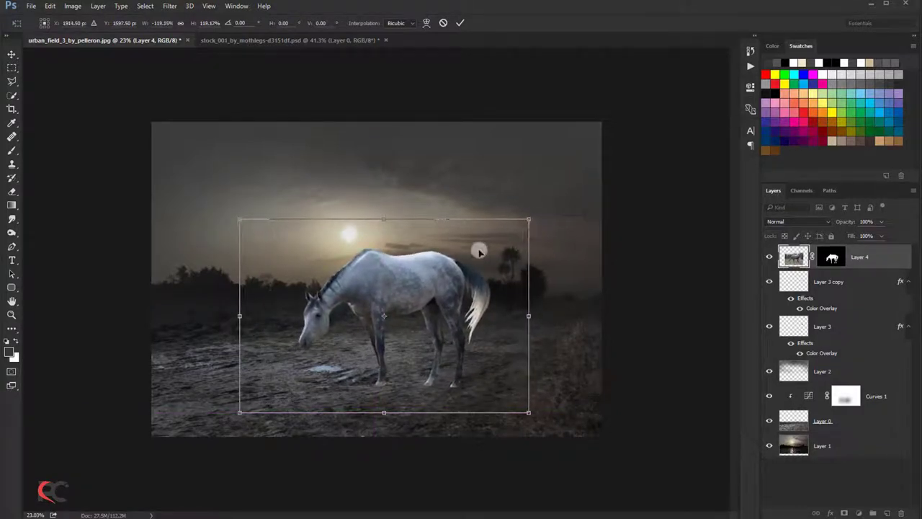
pyautogui.press('Return')
# Nudge the horse into its final grazing position and zoom in on its legs
pyautogui.moveTo(395, 278); pyautogui.dragTo(406, 277)
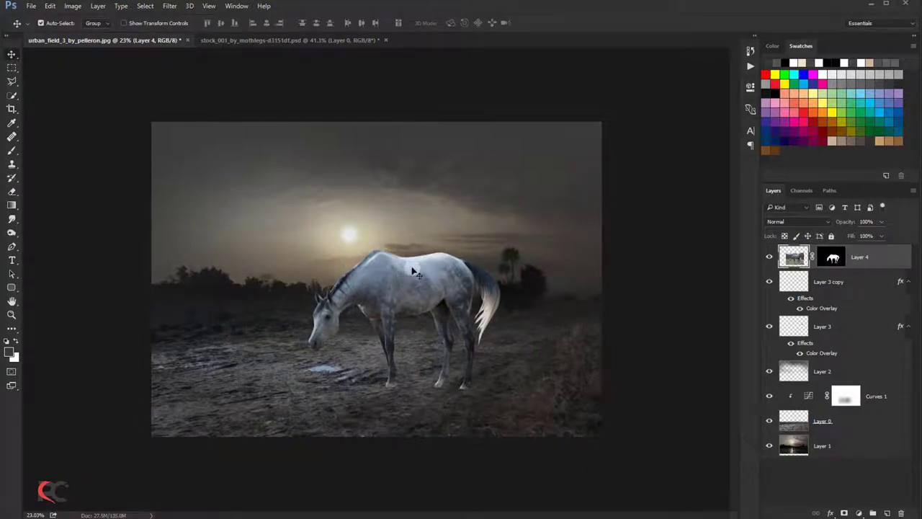
pyautogui.scroll(1, 433, 238)
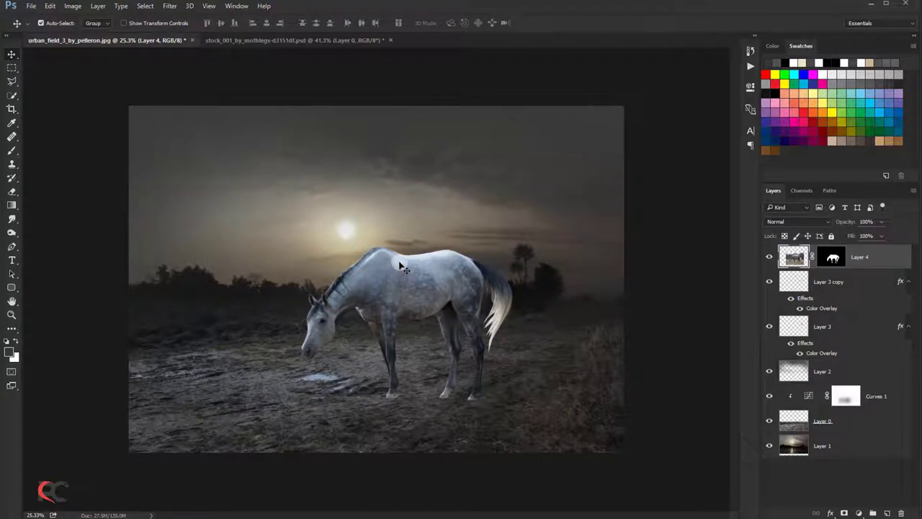
pyautogui.hotkey('ctrl', 't')
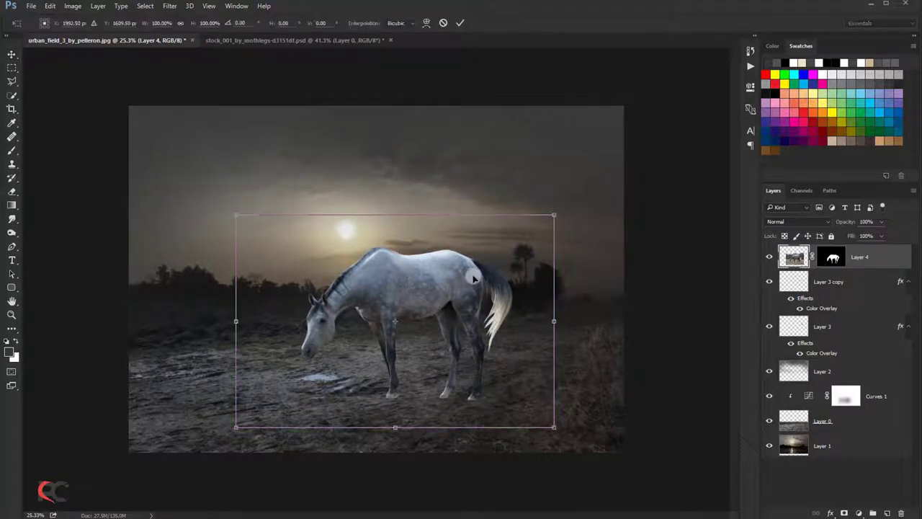
pyautogui.moveTo(487, 261); pyautogui.dragTo(487, 258)
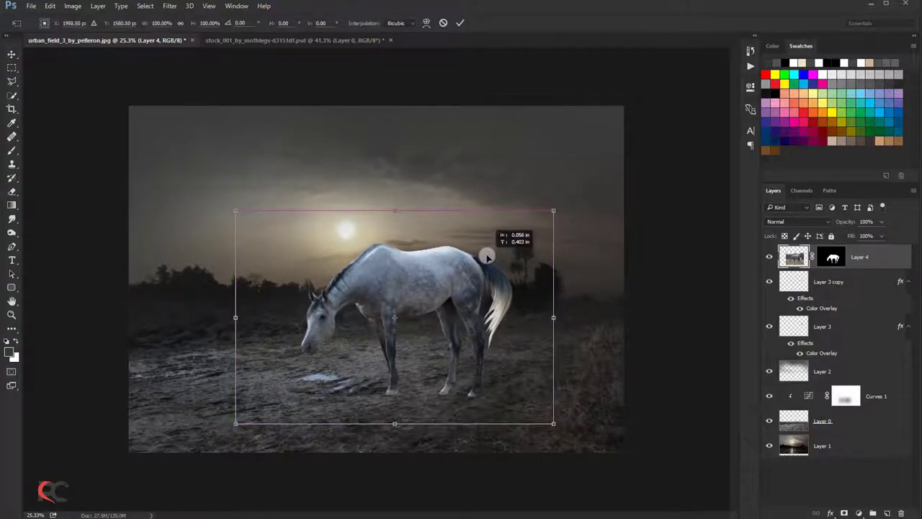
pyautogui.click(461, 21)
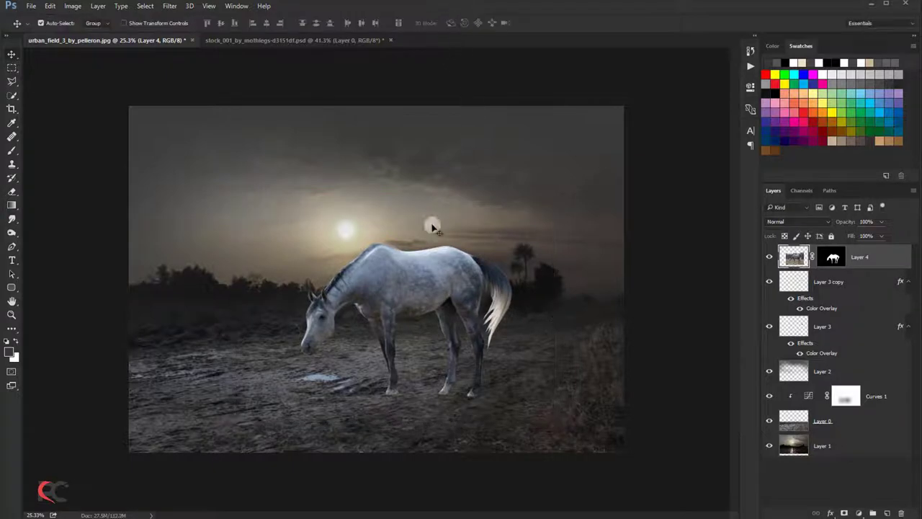
pyautogui.moveTo(434, 322)
pyautogui.mouseDown()
pyautogui.moveTo(410, 425)
pyautogui.moveTo(397, 391)
pyautogui.moveTo(401, 362)
pyautogui.mouseUp()
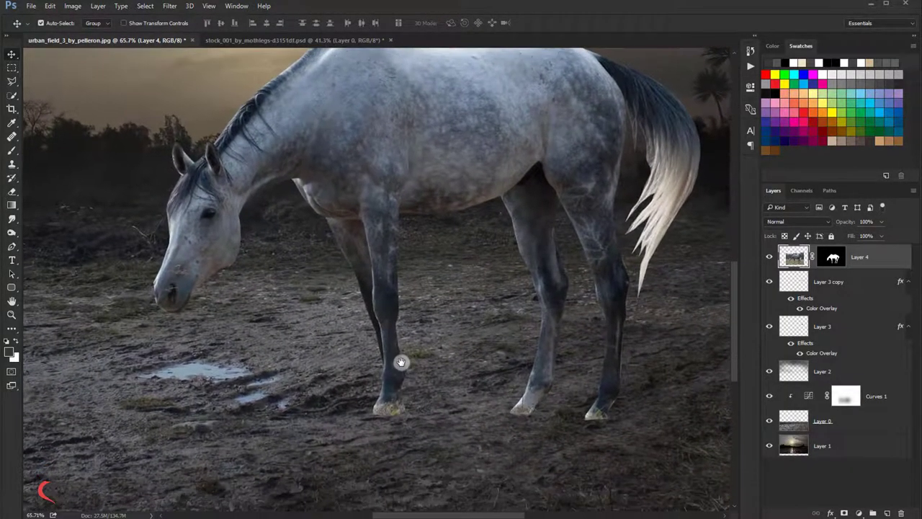
# Paste a lassoed Layer 0 ground patch over the front hoof as Layer 5, stacked above the horse
pyautogui.click(813, 426)
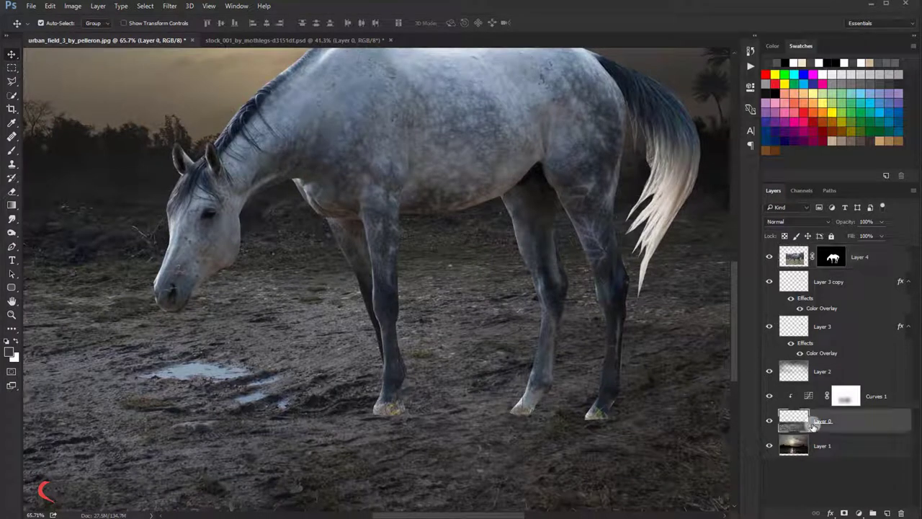
pyautogui.click(16, 84)
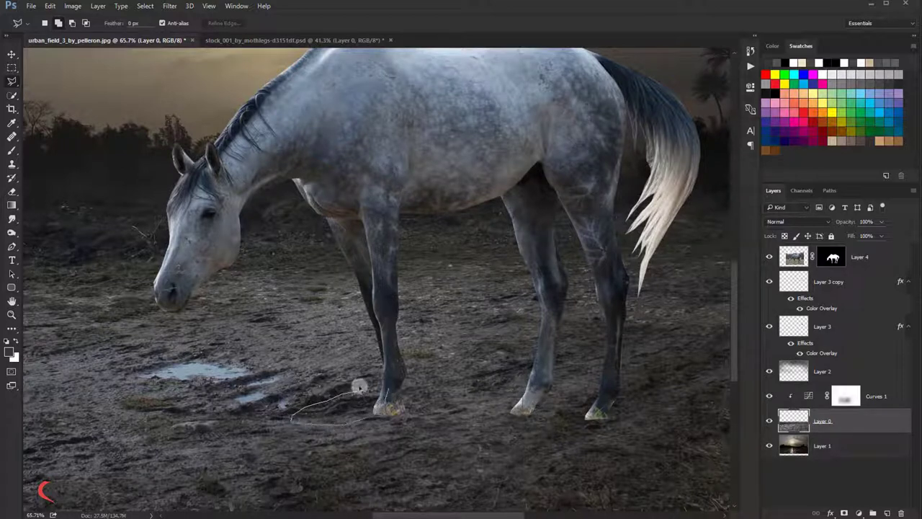
pyautogui.moveTo(362, 390); pyautogui.dragTo(299, 418)
pyautogui.hotkey('ctrl', 'c')
pyautogui.hotkey('ctrl', 'v')
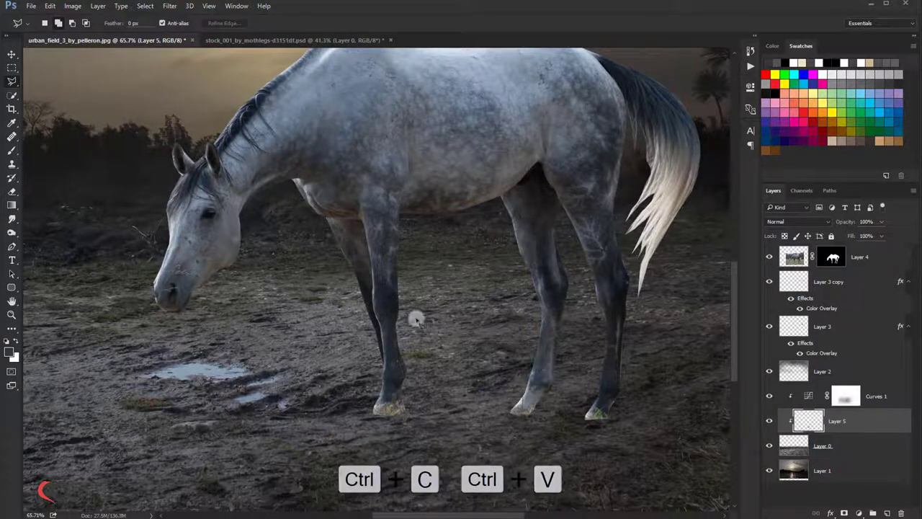
pyautogui.click(11, 54)
pyautogui.moveTo(339, 404); pyautogui.dragTo(419, 408)
pyautogui.hotkey('ctrl', 't')
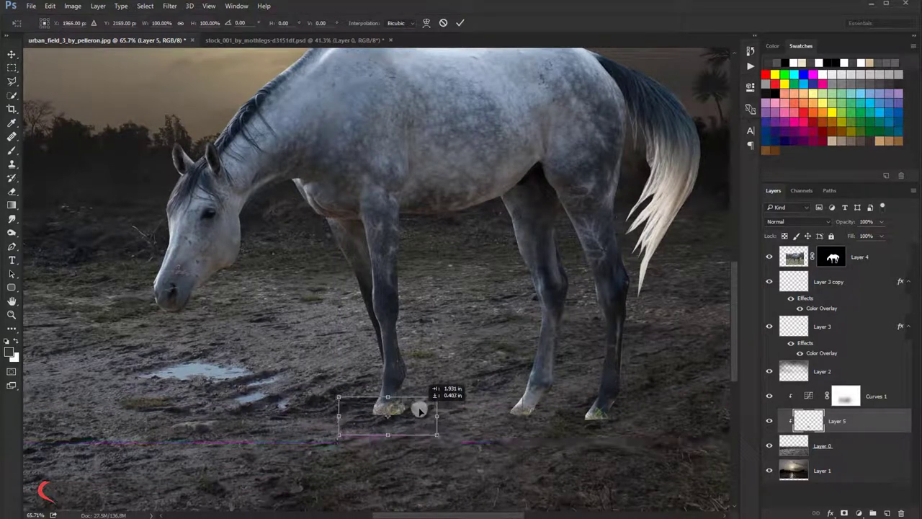
pyautogui.press('Return')
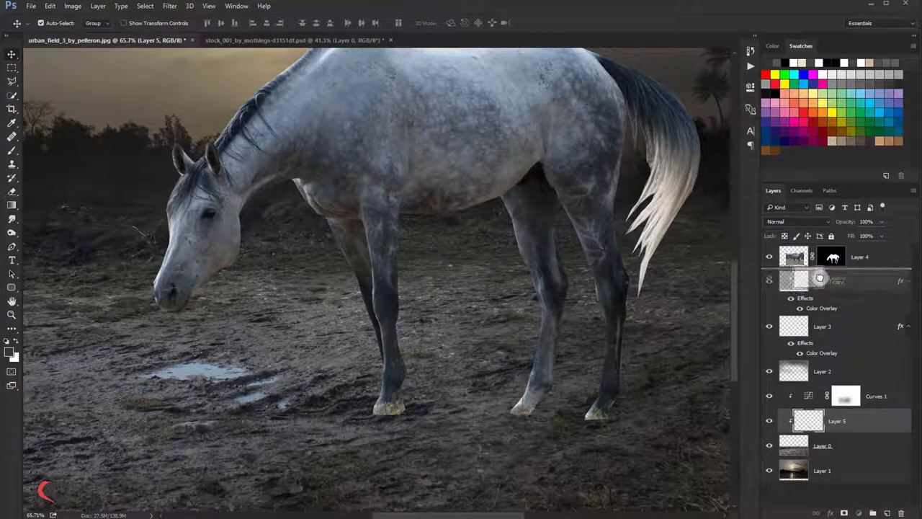
pyautogui.moveTo(832, 423); pyautogui.dragTo(823, 245)
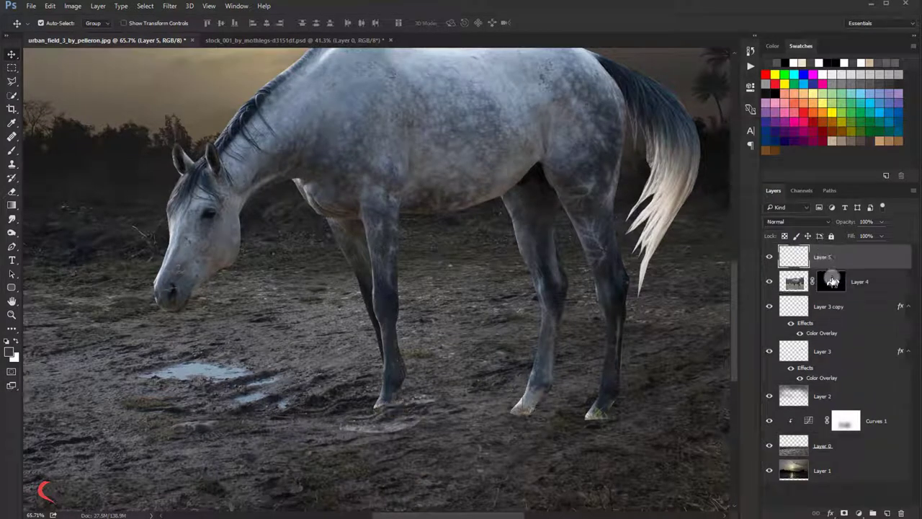
# Apply Layer 4's mask permanently to the horse
pyautogui.click(830, 283)
pyautogui.rightClick(831, 283)
pyautogui.click(828, 319)
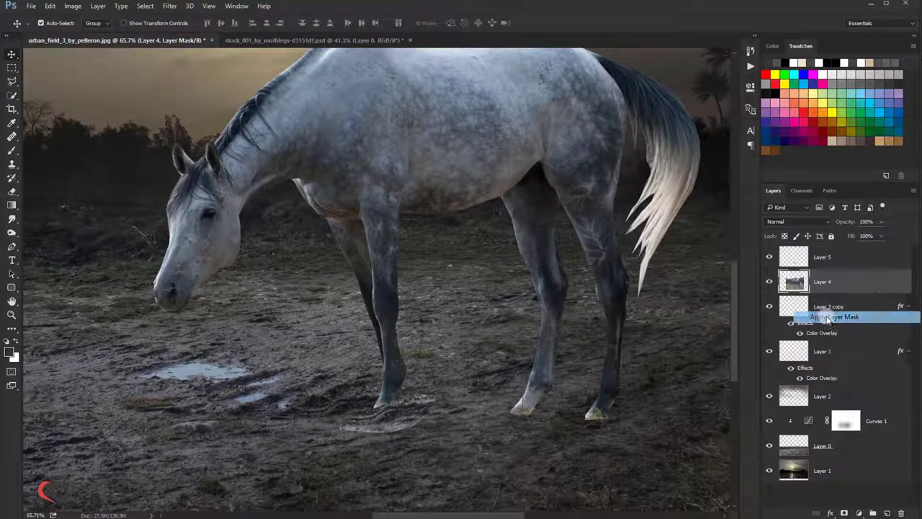
# Darken Layer 5's ground patch midtones to 0.90 with Levels
pyautogui.click(819, 258)
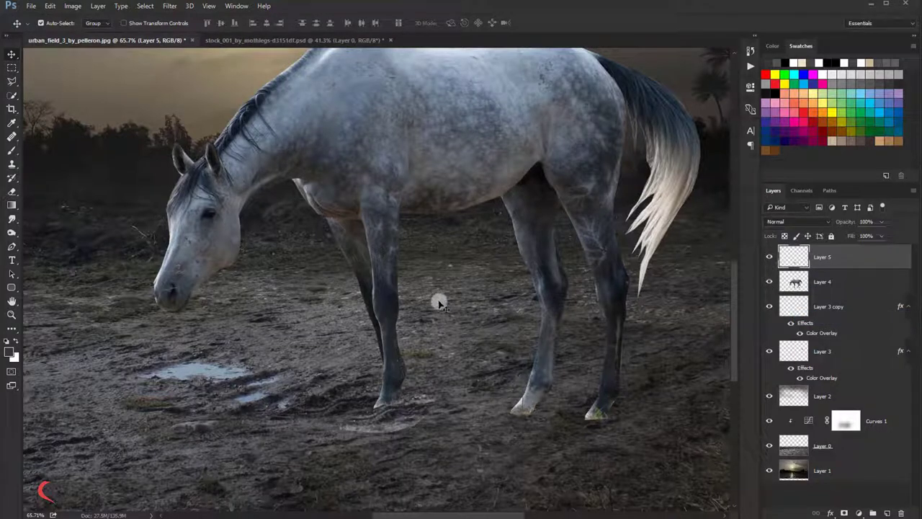
pyautogui.hotkey('ctrl', 'l')
pyautogui.moveTo(675, 371); pyautogui.dragTo(675, 373)
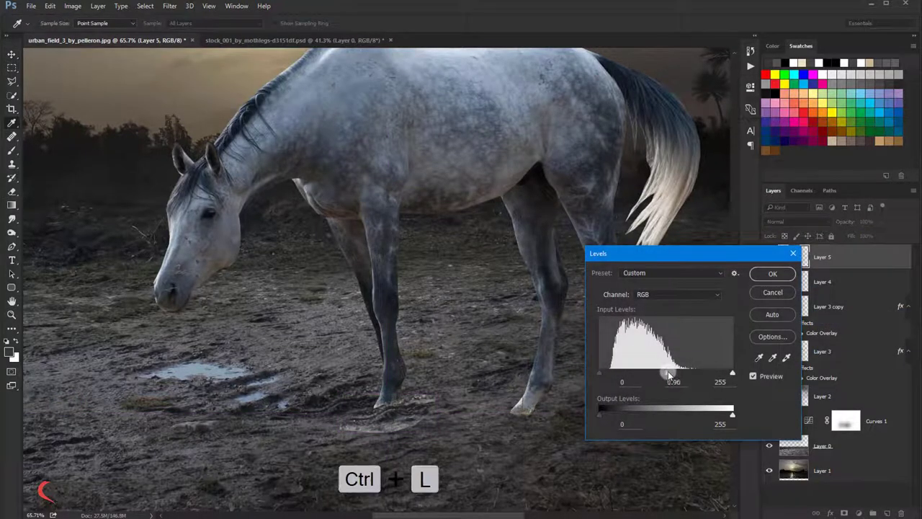
# Apply the Levels, erase the patch edges around the left front hoof, and nudge the patch into place
pyautogui.click(767, 275)
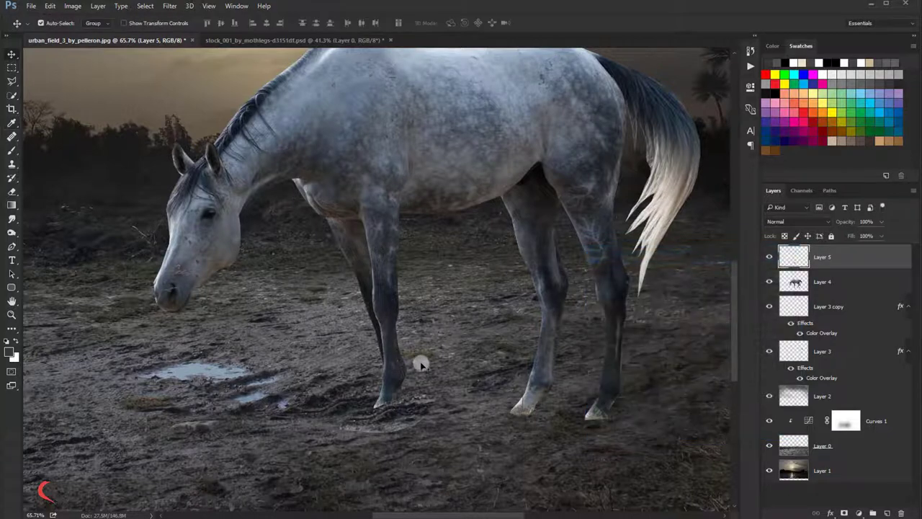
pyautogui.click(11, 191)
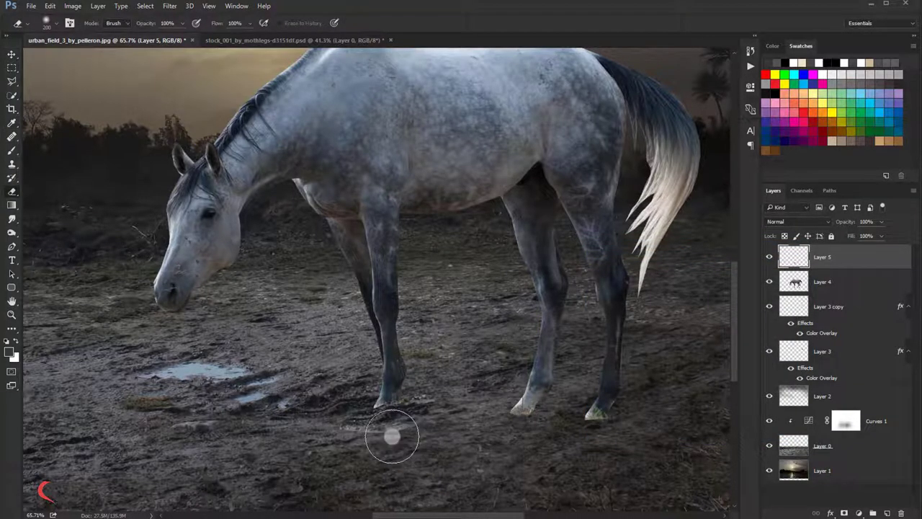
pyautogui.scroll(1, 419, 434)
pyautogui.press('[')
pyautogui.press('[')
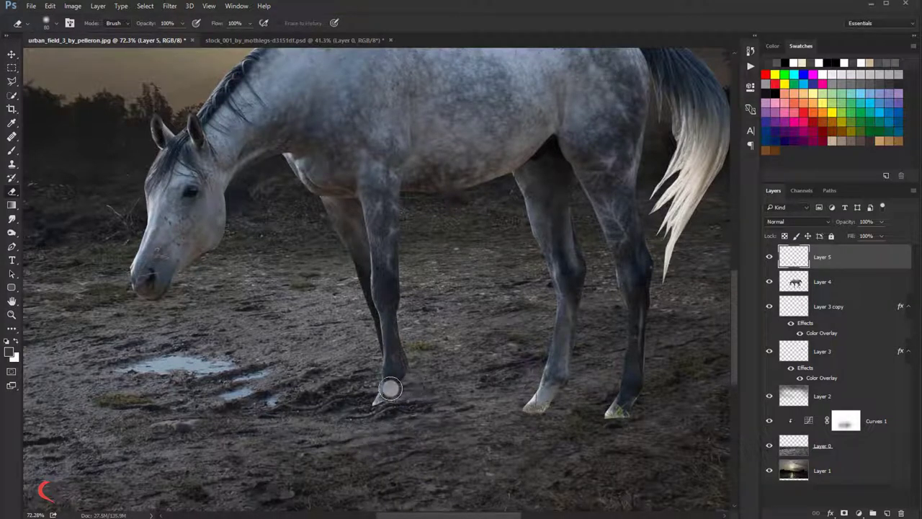
pyautogui.moveTo(371, 392)
pyautogui.mouseDown()
pyautogui.moveTo(348, 395)
pyautogui.moveTo(373, 387)
pyautogui.mouseUp()
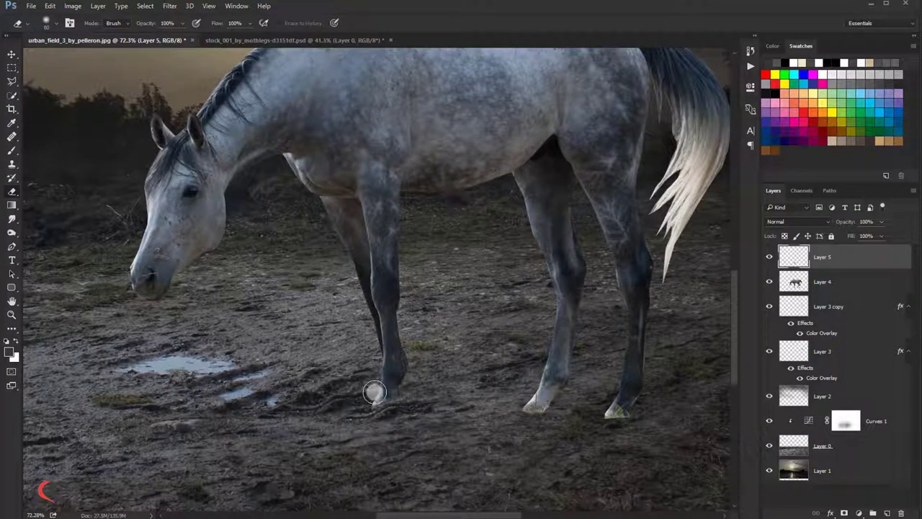
pyautogui.click(12, 55)
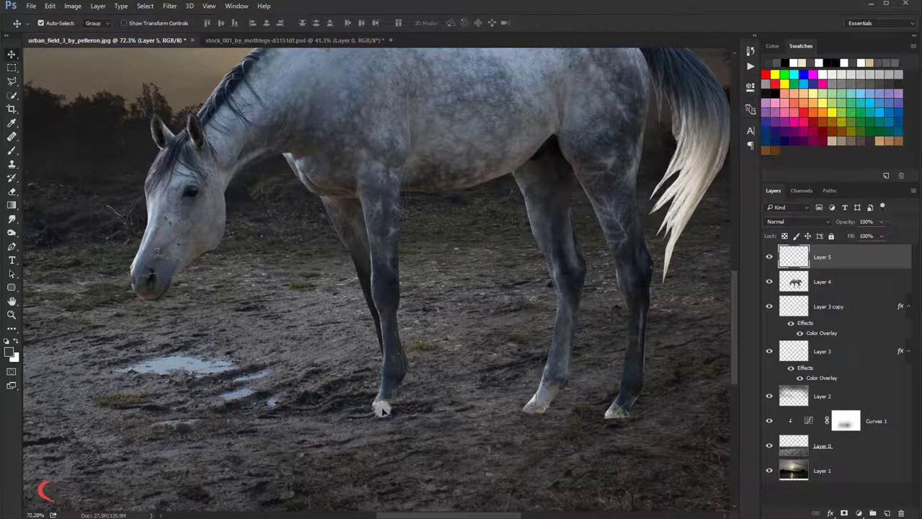
pyautogui.moveTo(386, 411); pyautogui.dragTo(388, 414)
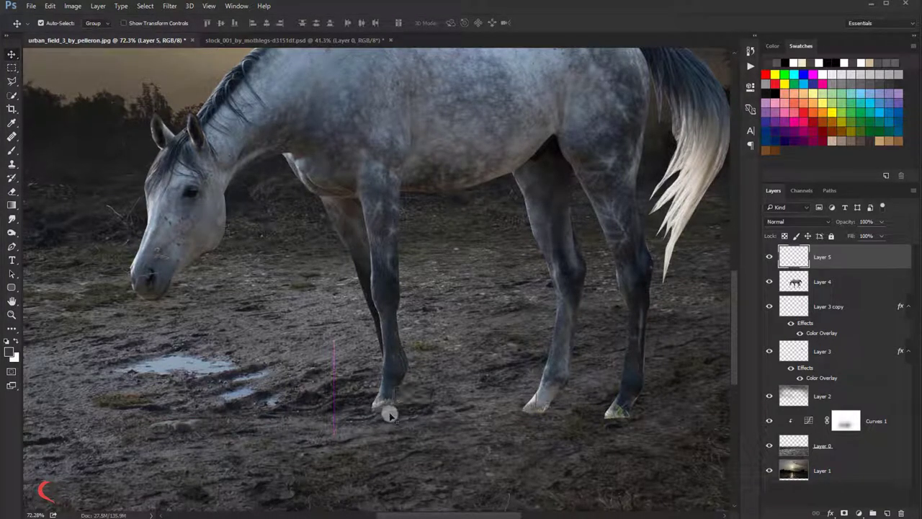
pyautogui.click(820, 282)
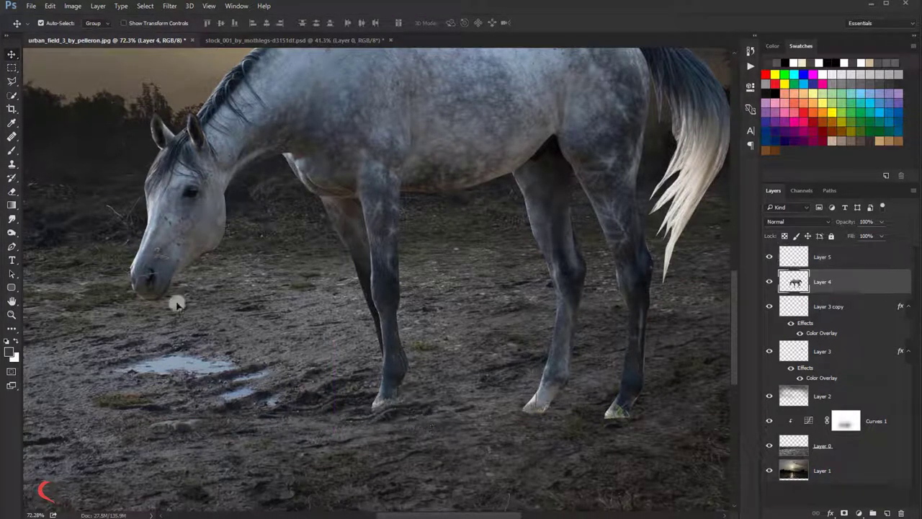
# Burn the horse's right hind hoof darker on Layer 4 with a smaller brush
pyautogui.click(12, 232)
pyautogui.press('[')
pyautogui.press('[')
pyautogui.press('[')
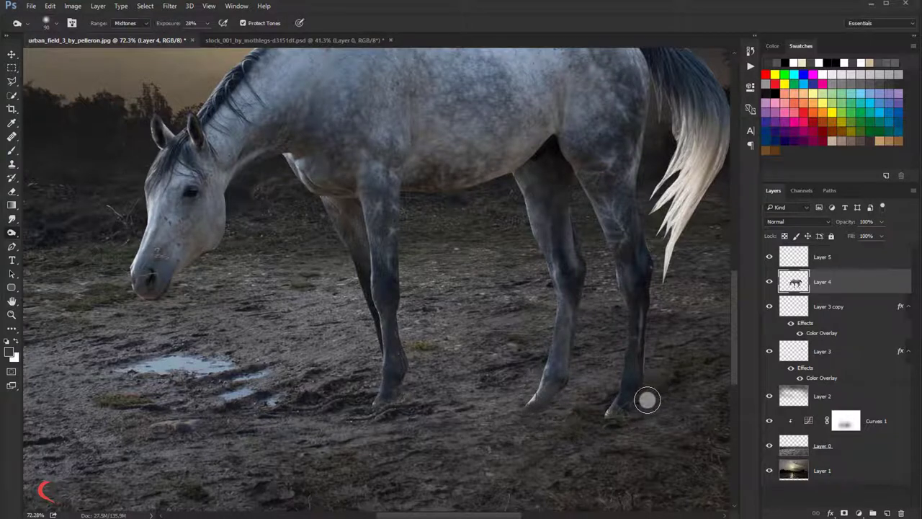
pyautogui.moveTo(647, 400)
pyautogui.mouseDown()
pyautogui.moveTo(578, 446)
pyautogui.moveTo(601, 417)
pyautogui.mouseUp()
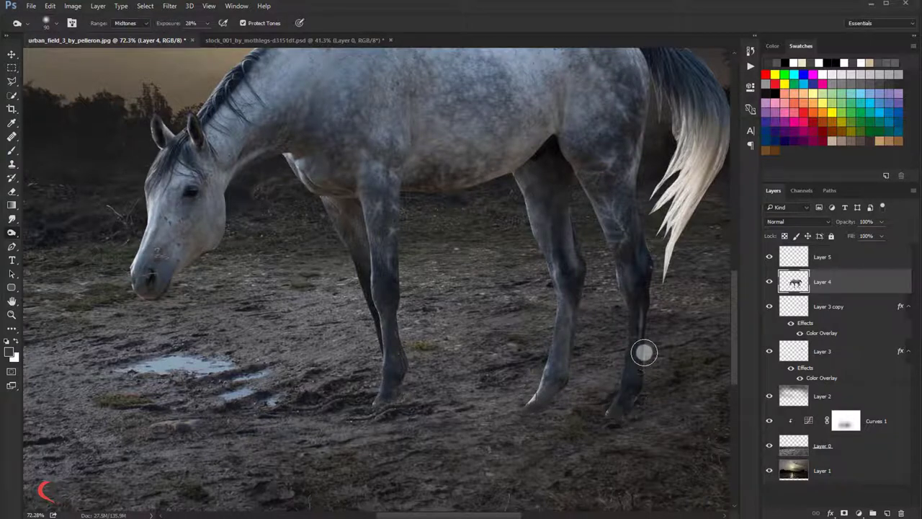
pyautogui.click(12, 54)
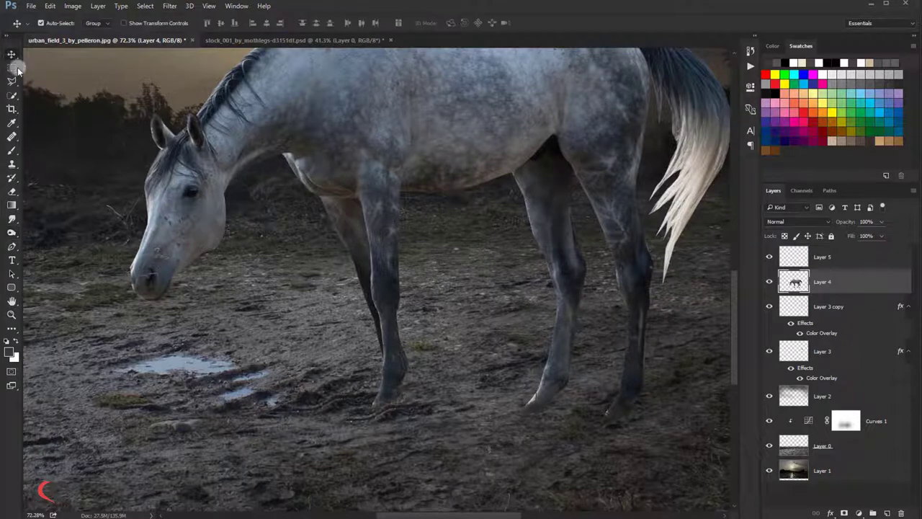
pyautogui.moveTo(437, 288); pyautogui.dragTo(360, 253)
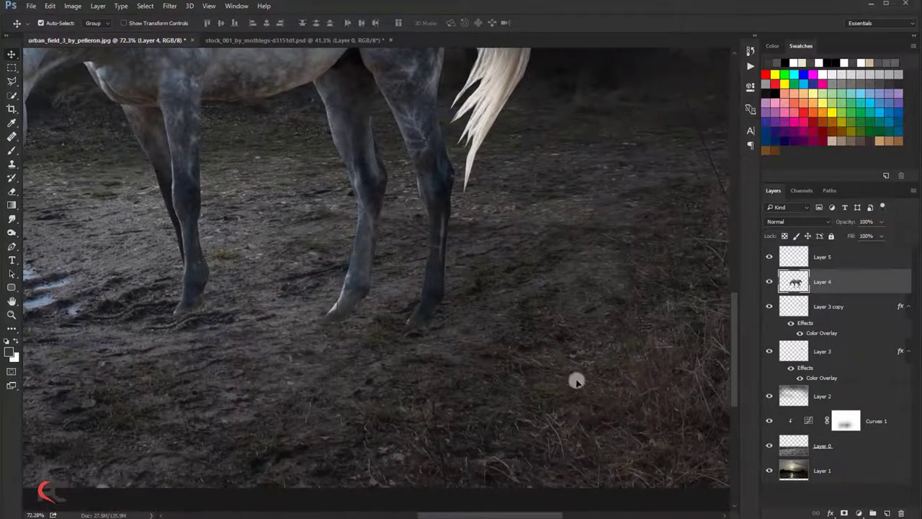
# Copy a lassoed Layer 0 ground patch to Layer 6 and position it over the hoof
pyautogui.click(811, 446)
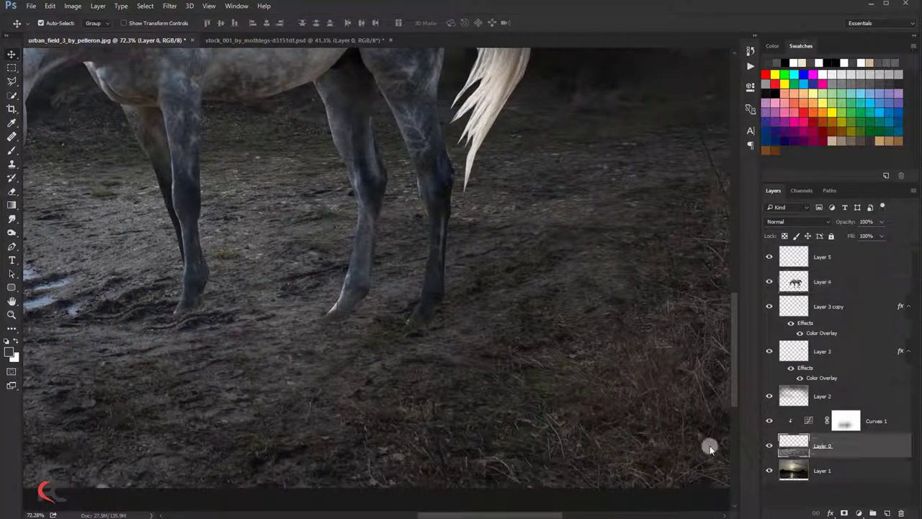
pyautogui.click(11, 82)
pyautogui.moveTo(563, 364)
pyautogui.mouseDown()
pyautogui.moveTo(509, 395)
pyautogui.moveTo(565, 365)
pyautogui.mouseUp()
pyautogui.hotkey('ctrl', 'j')
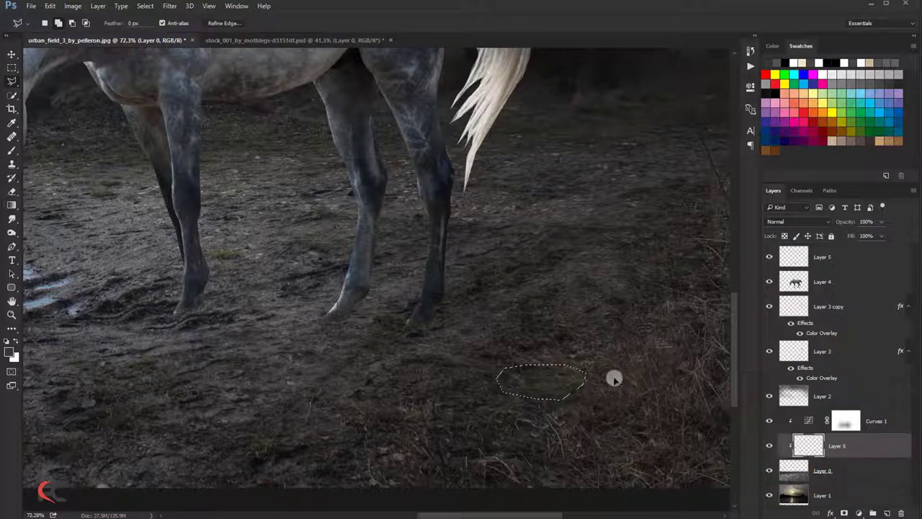
pyautogui.press('v')
pyautogui.moveTo(793, 446); pyautogui.dragTo(793, 269)
pyautogui.moveTo(539, 378); pyautogui.dragTo(429, 332)
pyautogui.press('e')
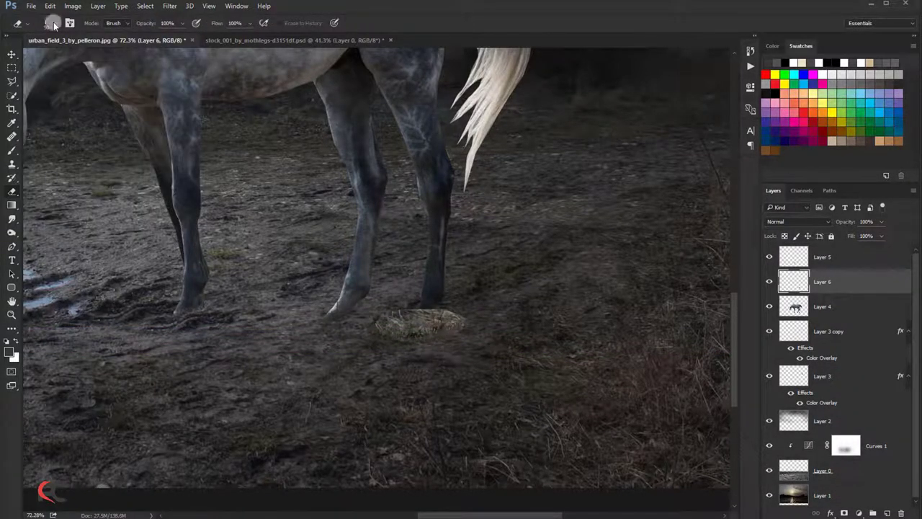
# Darken the patch midtones to 0.75 with Levels and place a copy near the other hooves
pyautogui.hotkey('ctrl', 'l')
pyautogui.moveTo(666, 373); pyautogui.dragTo(679, 376)
pyautogui.click(757, 275)
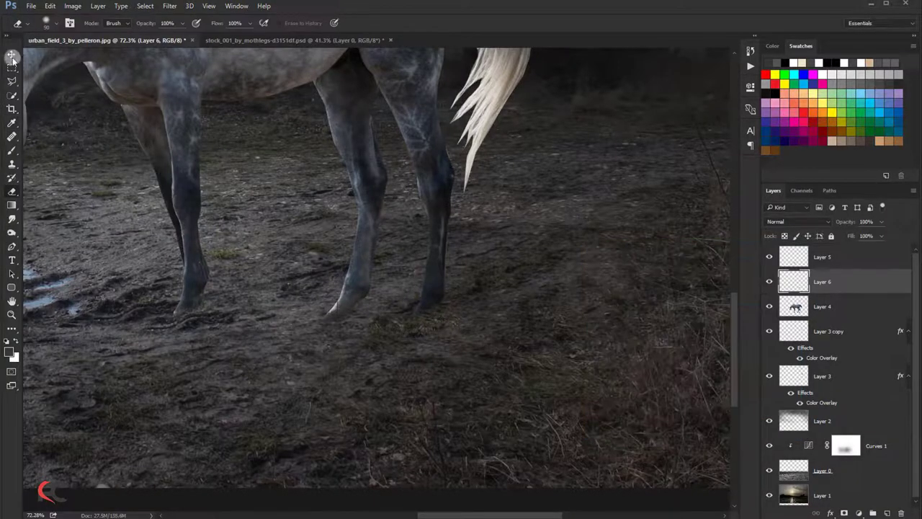
pyautogui.press('v')
pyautogui.moveTo(428, 317)
pyautogui.mouseDown()
pyautogui.moveTo(360, 324)
pyautogui.moveTo(329, 269)
pyautogui.mouseUp()
# Make horse Layer 4 active again for burning and fit the image in the window
pyautogui.press('o')
pyautogui.click(822, 332)
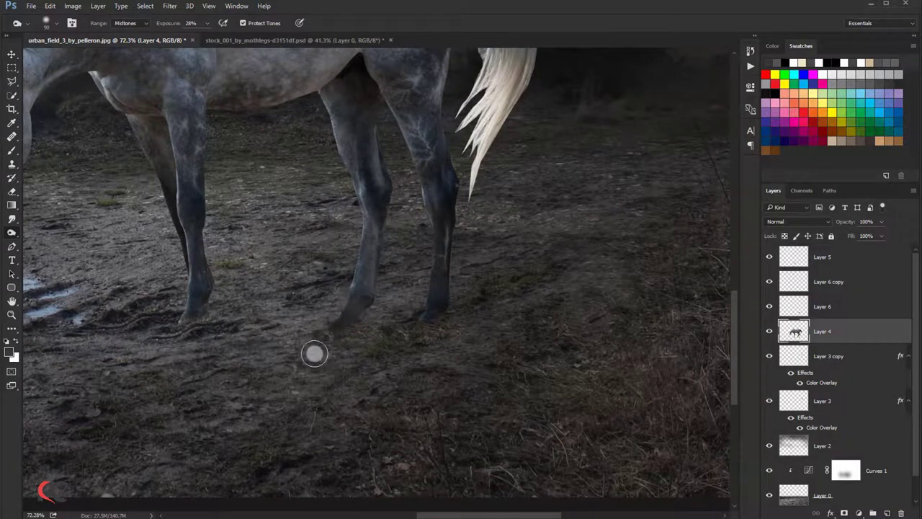
pyautogui.scroll(-3, 314, 354)
pyautogui.hotkey('ctrl', '0')
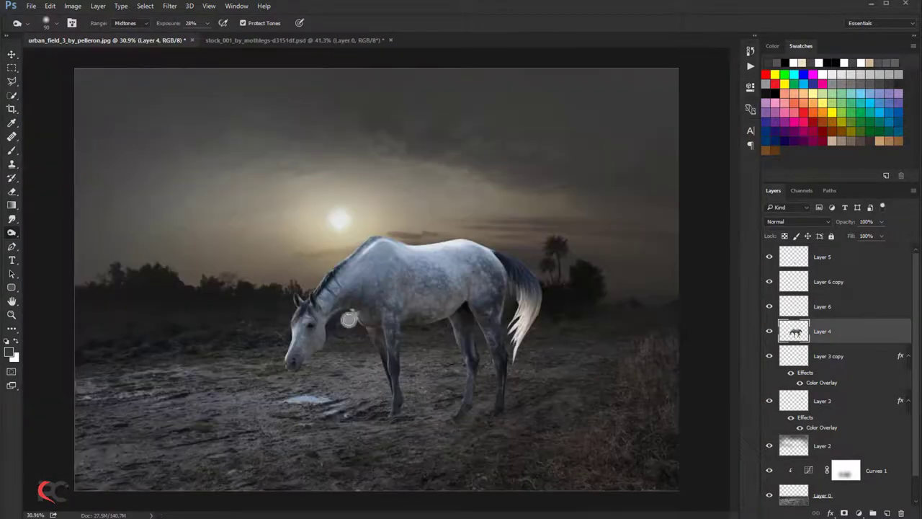
pyautogui.scroll(1, 420, 379)
pyautogui.scroll(2, 432, 389)
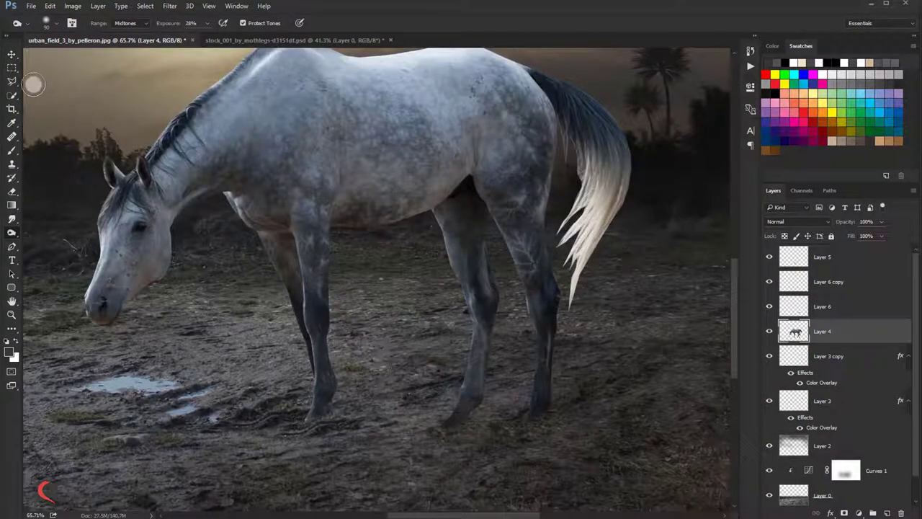
pyautogui.press('v')
pyautogui.scroll(1, 490, 355)
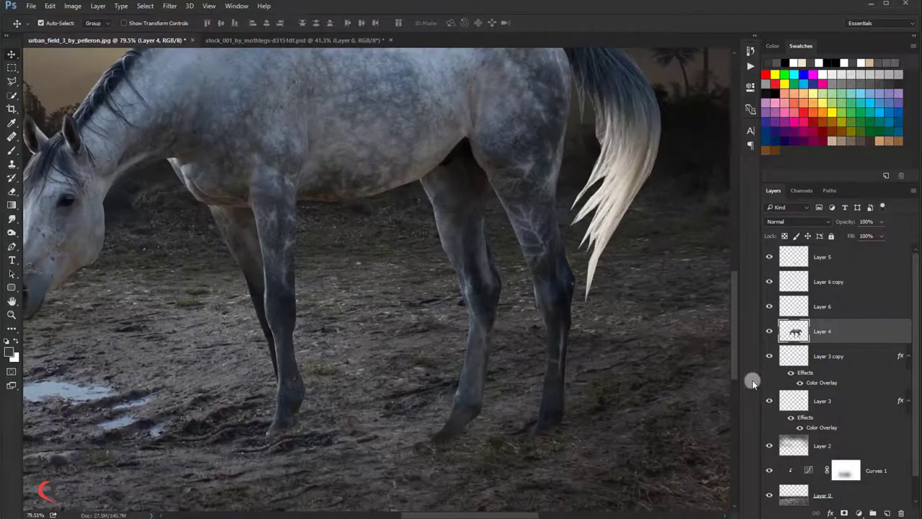
# Shift the Layer 6 copy ground patch left to cover another hoof
pyautogui.click(799, 310)
pyautogui.click(770, 304)
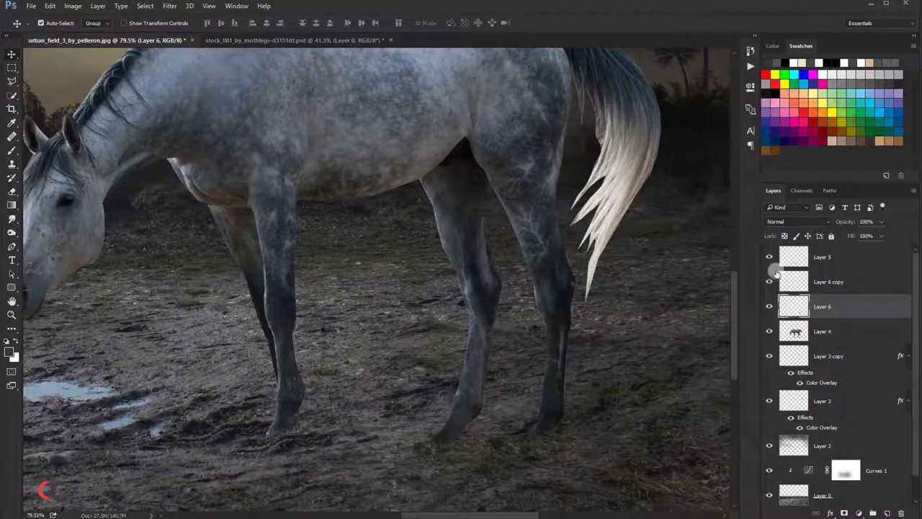
pyautogui.click(807, 283)
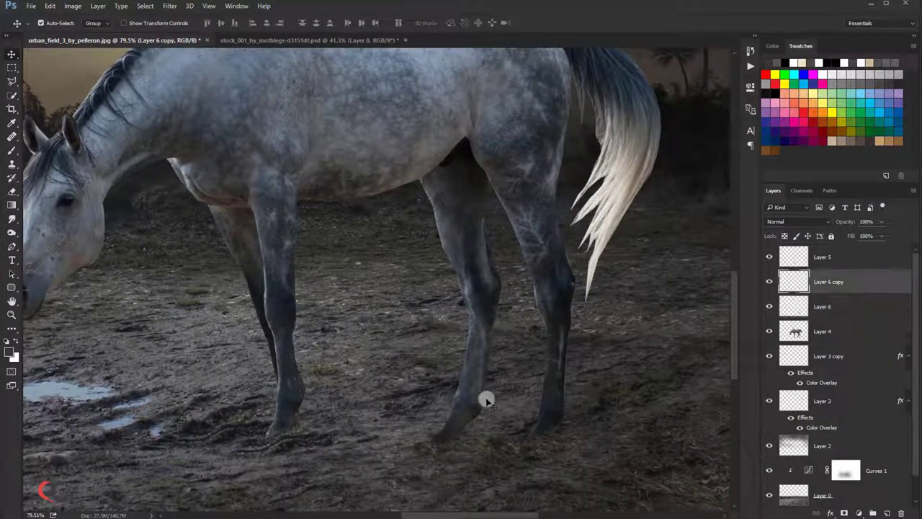
pyautogui.hotkey('ctrl', 't')
pyautogui.moveTo(472, 442); pyautogui.dragTo(452, 445)
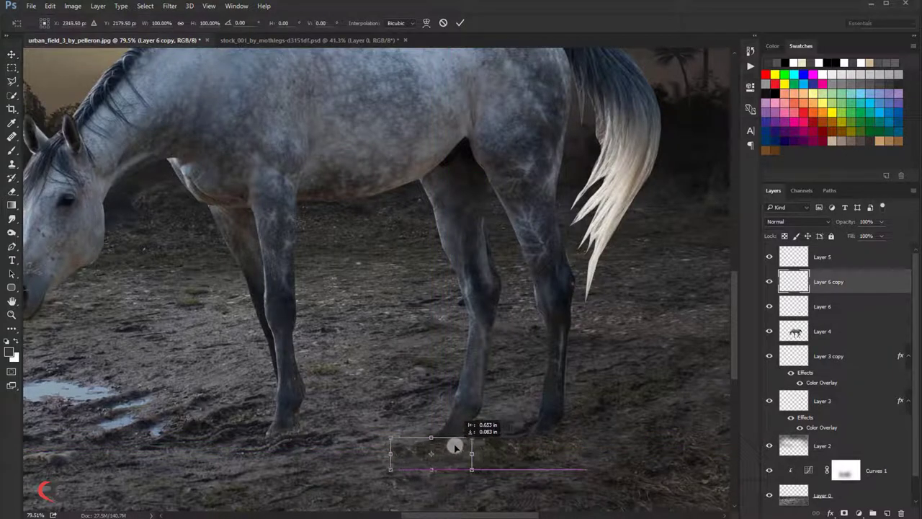
pyautogui.press('Return')
# Zoom out toward the hind legs and make the horse's Layer 4 active
pyautogui.moveTo(365, 423); pyautogui.dragTo(296, 363)
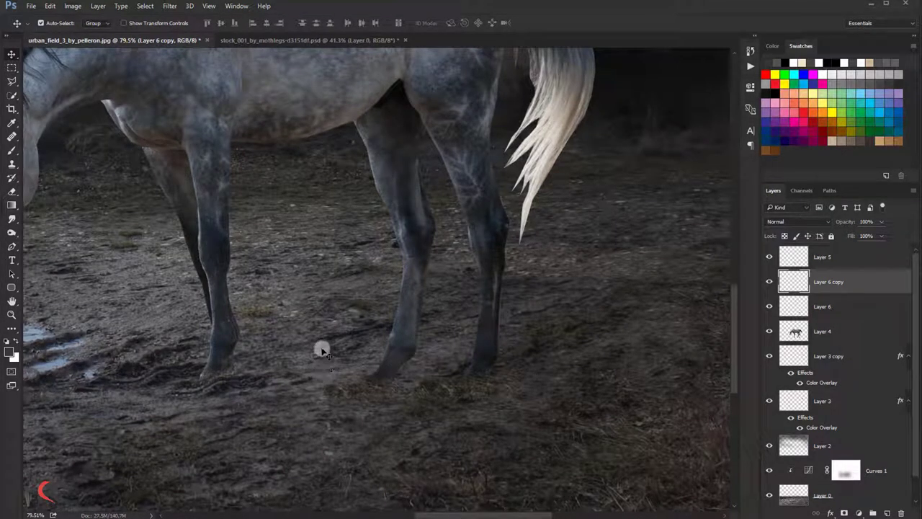
pyautogui.scroll(-2, 322, 349)
pyautogui.scroll(-2, 322, 349)
pyautogui.scroll(-2, 320, 347)
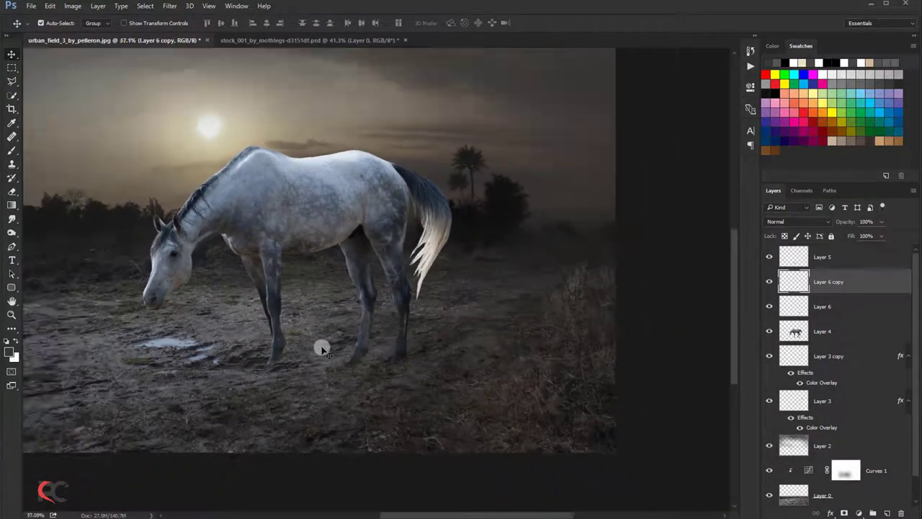
pyautogui.scroll(-1, 328, 340)
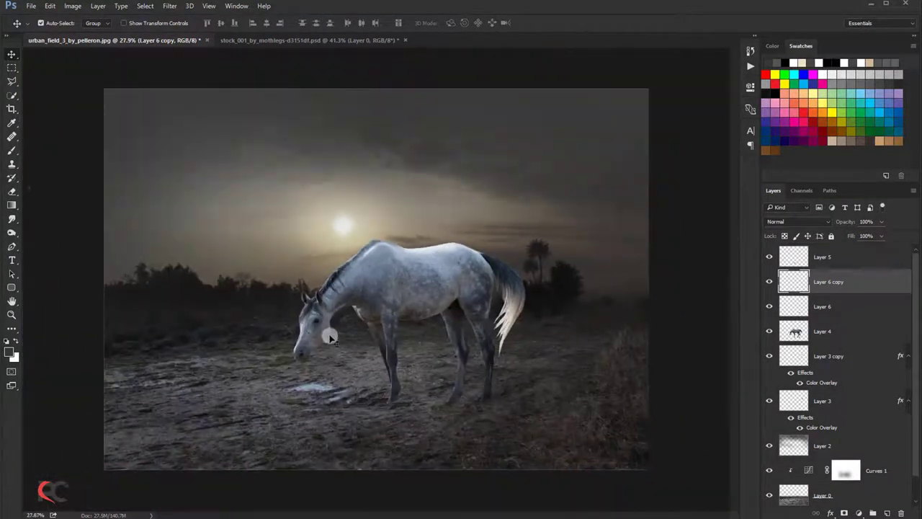
pyautogui.click(814, 339)
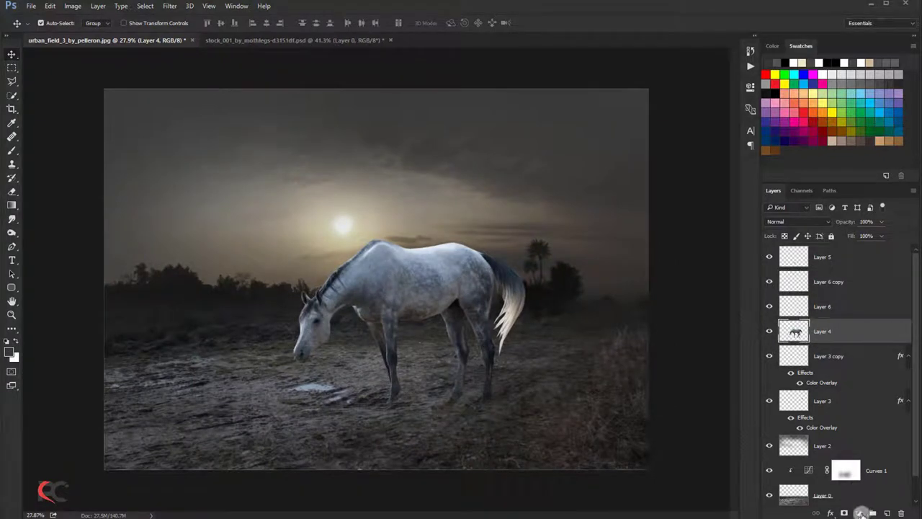
# Add a Curves 2 adjustment clipped to Layer 4 with its white point lowered to darken the horse
pyautogui.click(861, 513)
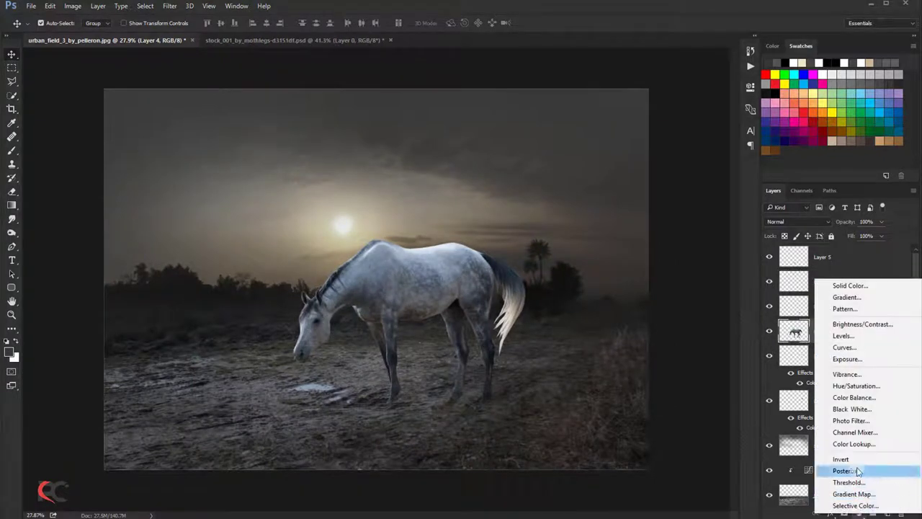
pyautogui.click(842, 348)
pyautogui.click(655, 262)
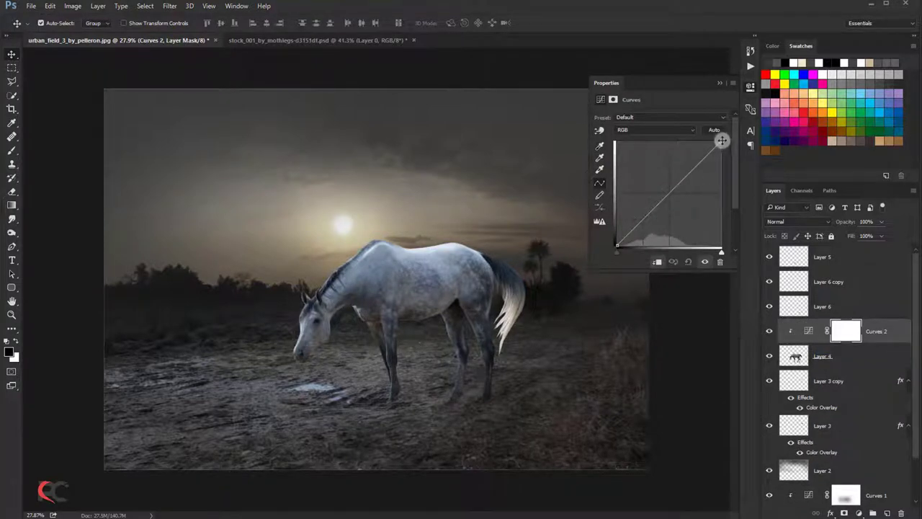
pyautogui.moveTo(720, 142)
pyautogui.mouseDown()
pyautogui.moveTo(721, 189)
pyautogui.moveTo(722, 177)
pyautogui.mouseUp()
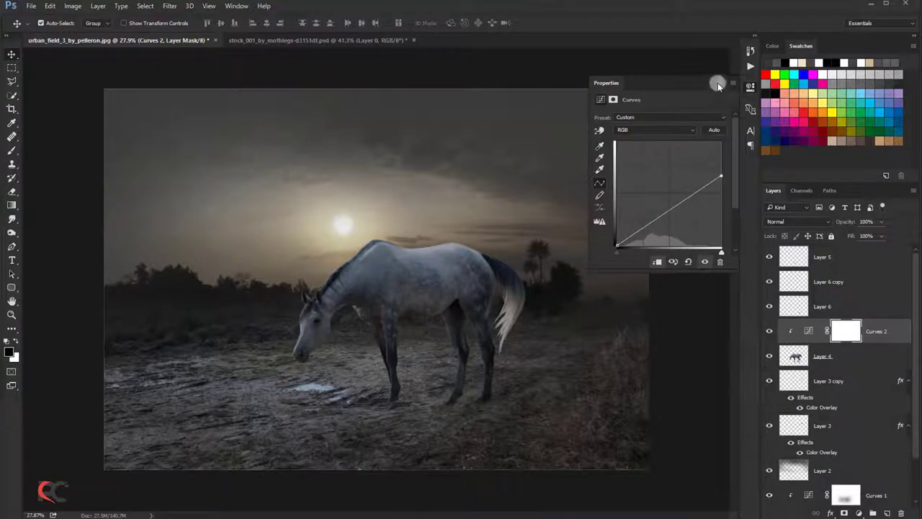
pyautogui.click(718, 83)
pyautogui.click(768, 330)
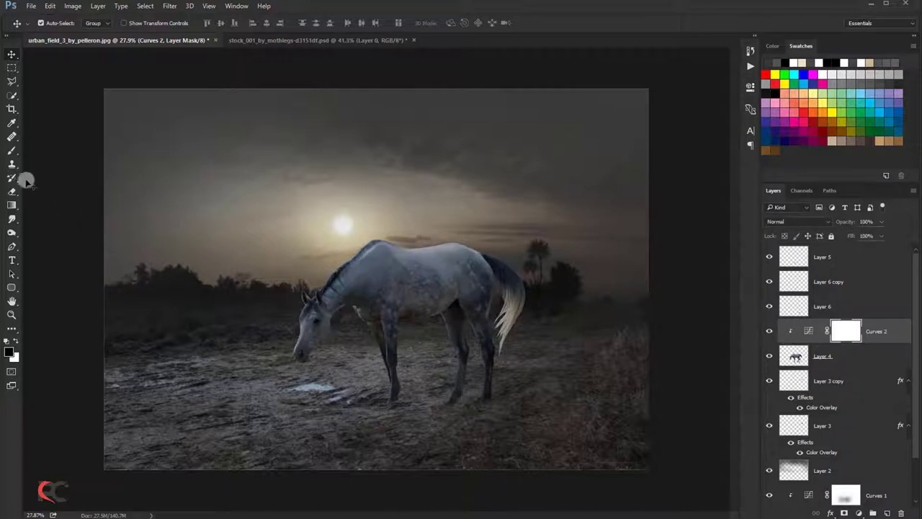
# Paint white on the Curves 2 mask along the horse's back, withers and neck
pyautogui.click(12, 151)
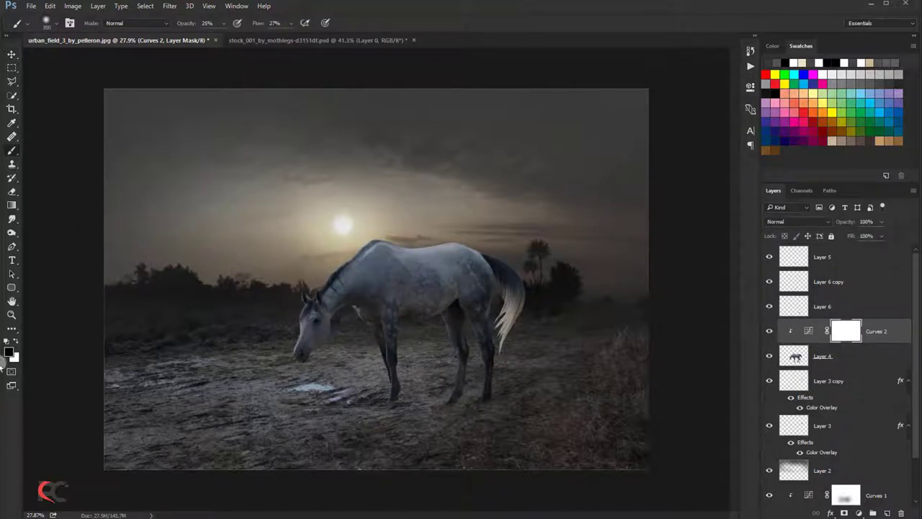
pyautogui.moveTo(354, 247); pyautogui.dragTo(528, 237)
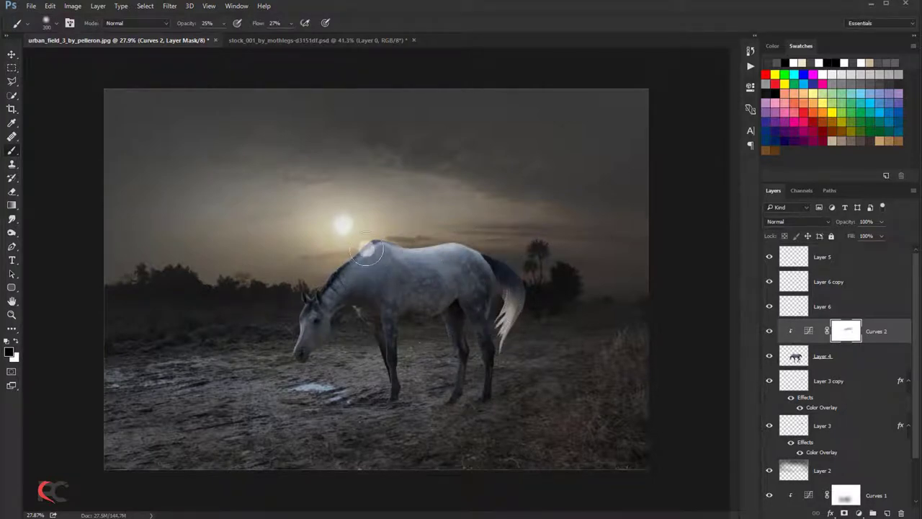
pyautogui.moveTo(367, 252); pyautogui.dragTo(322, 370)
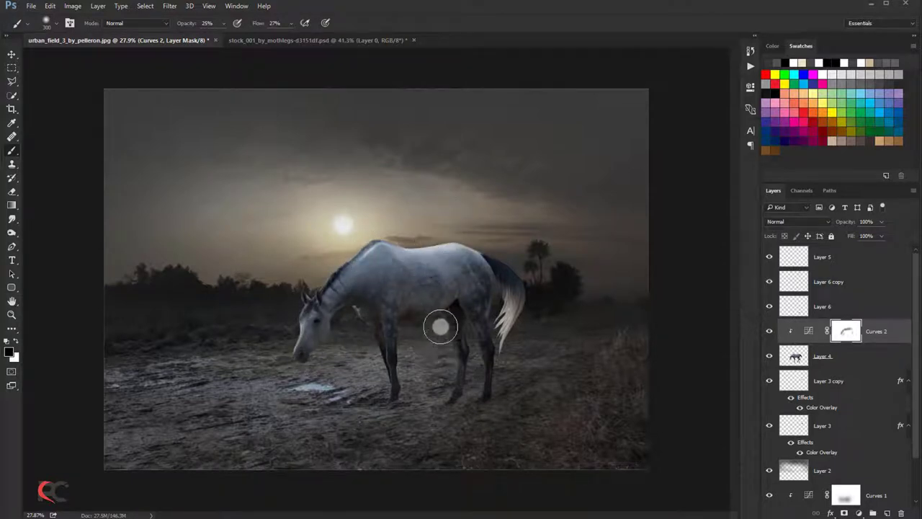
pyautogui.press('[')
pyautogui.press('[')
pyautogui.press('[')
pyautogui.press('[')
pyautogui.press('[')
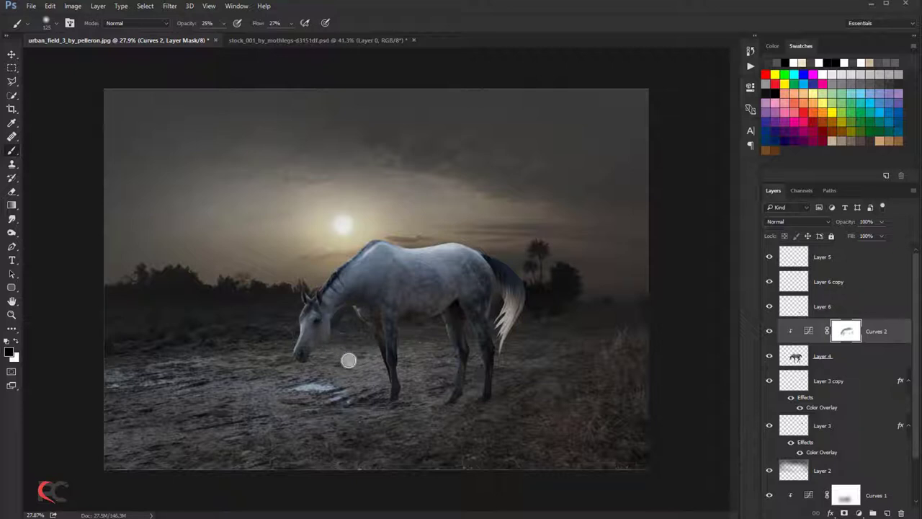
pyautogui.click(772, 331)
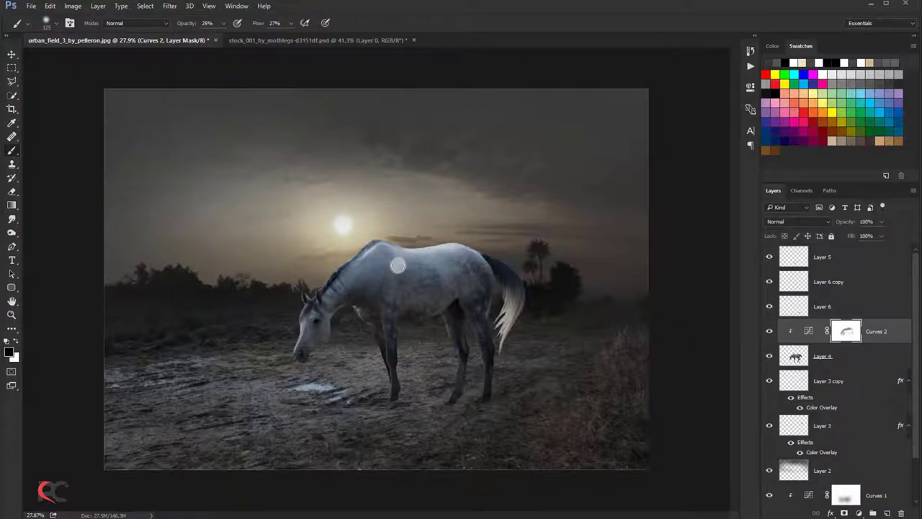
pyautogui.scroll(-1, 398, 265)
pyautogui.scroll(-1, 391, 262)
pyautogui.scroll(1, 391, 261)
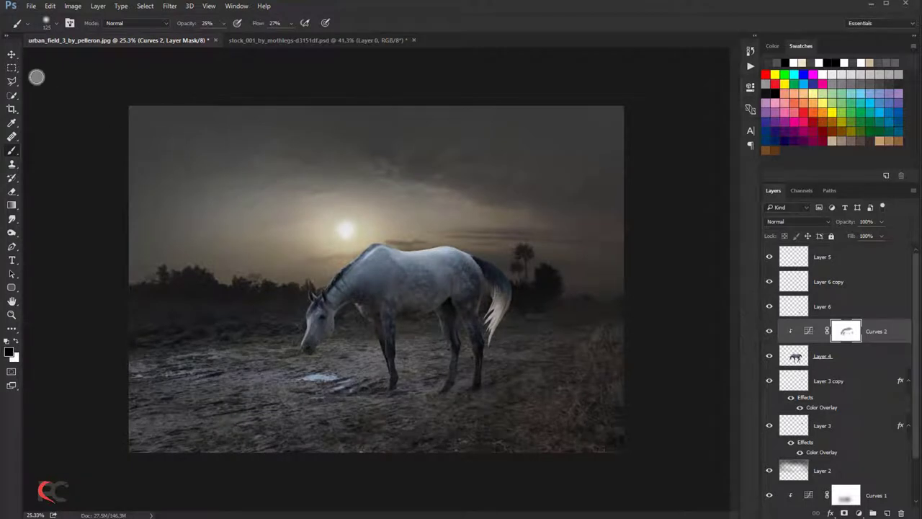
pyautogui.click(12, 56)
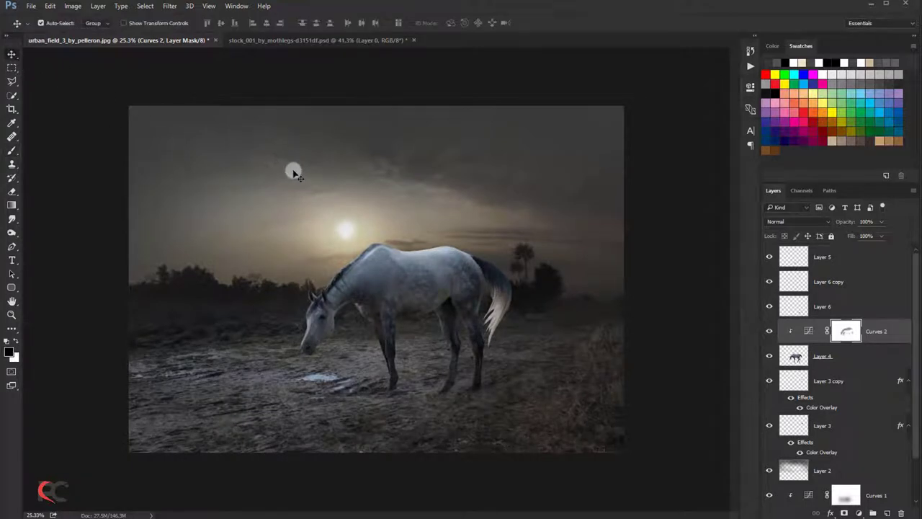
# Enlarge the sky backdrop Layer 1 up and to the left
pyautogui.scroll(-1, 881, 367)
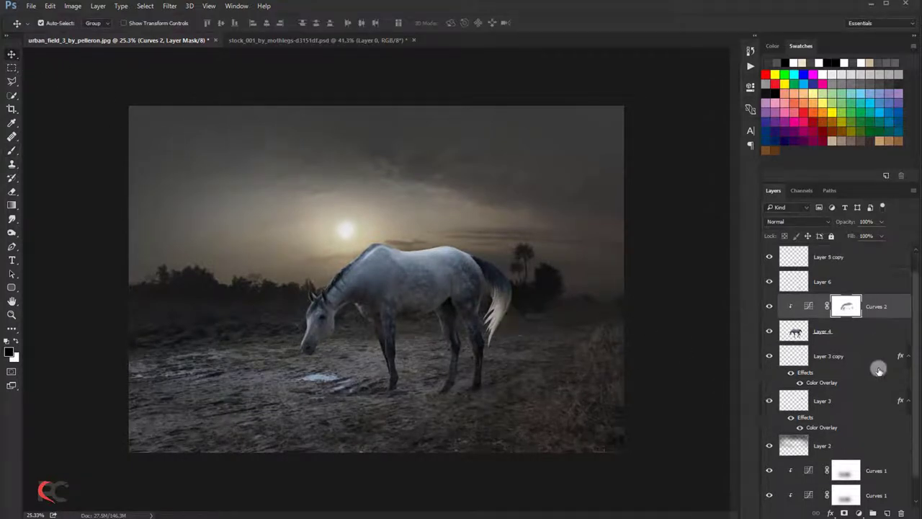
pyautogui.scroll(-1, 881, 367)
pyautogui.click(829, 489)
pyautogui.scroll(-1, 389, 324)
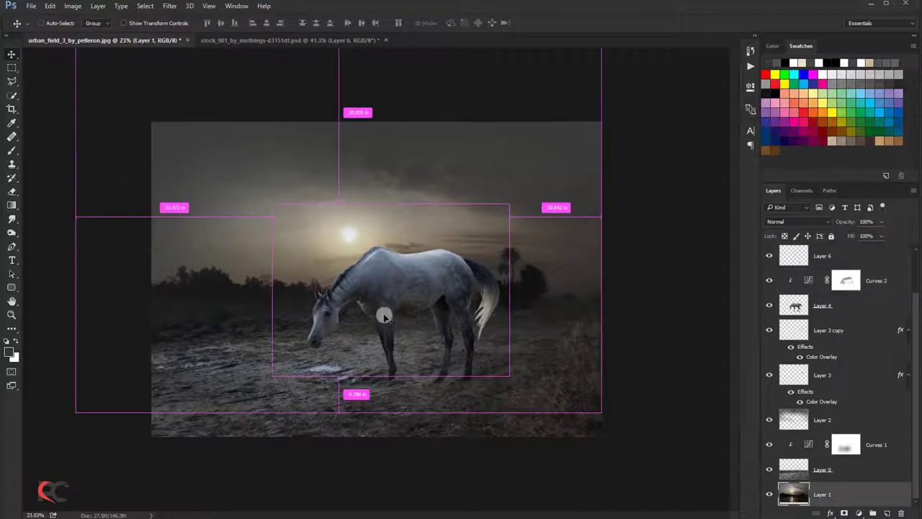
pyautogui.hotkey('ctrl', 't')
pyautogui.scroll(-1, 241, 182)
pyautogui.moveTo(171, 103); pyautogui.dragTo(158, 93)
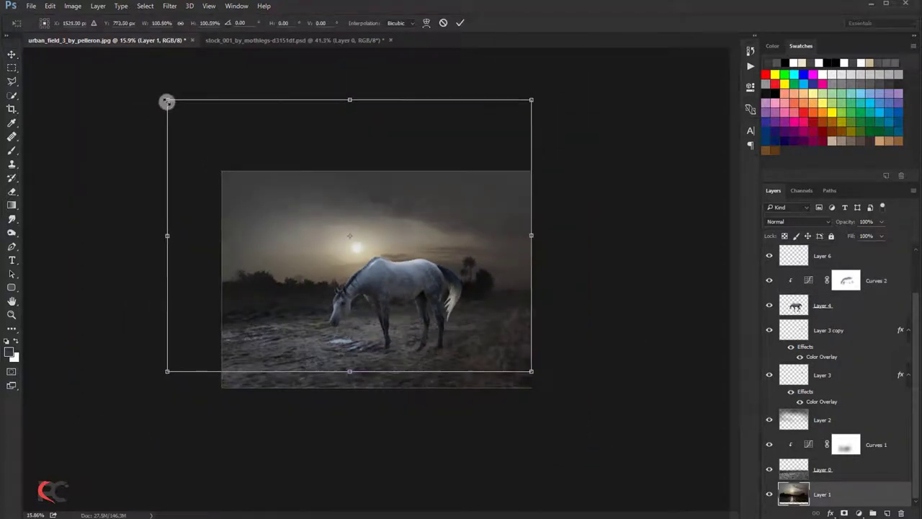
pyautogui.click(459, 22)
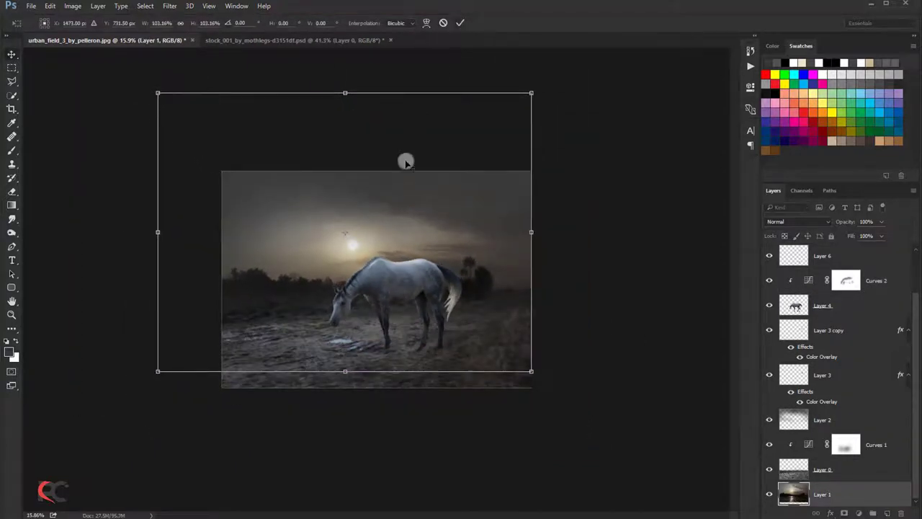
# Widen the sky layer toward the right
pyautogui.scroll(1, 403, 162)
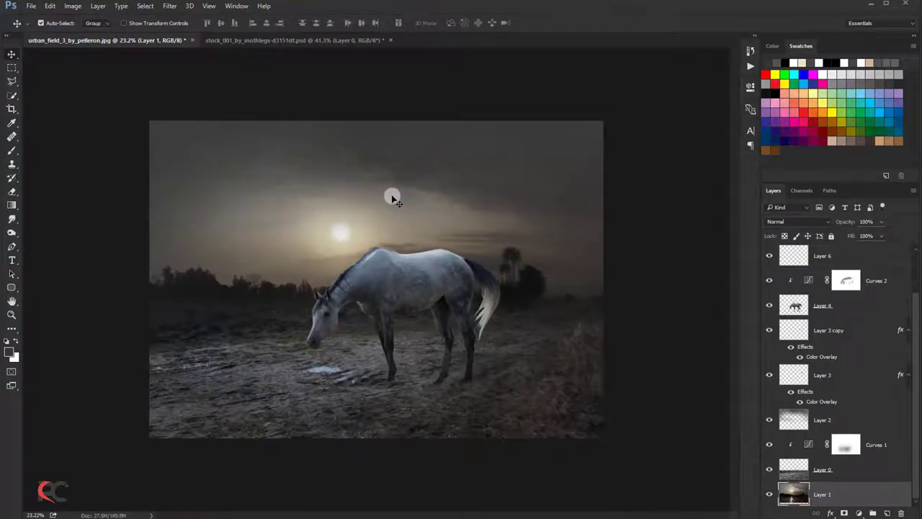
pyautogui.hotkey('ctrl', 't')
pyautogui.moveTo(391, 196); pyautogui.dragTo(422, 206)
pyautogui.moveTo(601, 216); pyautogui.dragTo(611, 216)
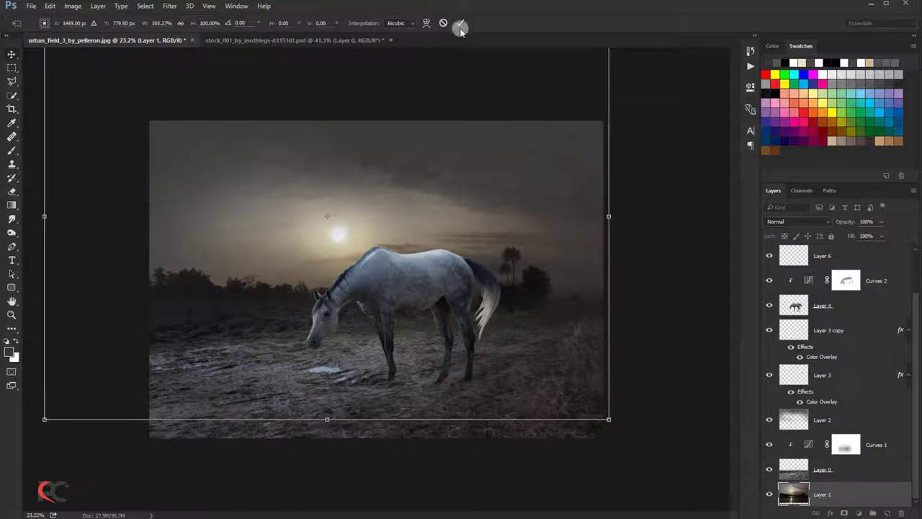
pyautogui.press('Return')
pyautogui.scroll(1, 498, 251)
pyautogui.scroll(-2, 382, 286)
# Scale up and shift the sky so the sun sits further right, just above the horse
pyautogui.hotkey('ctrl', 't')
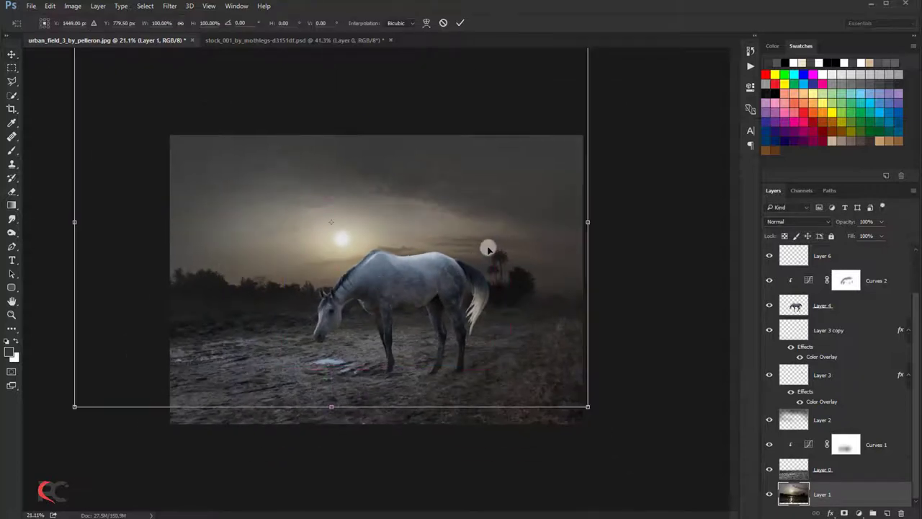
pyautogui.moveTo(490, 252); pyautogui.dragTo(494, 247)
pyautogui.moveTo(605, 223); pyautogui.dragTo(610, 228)
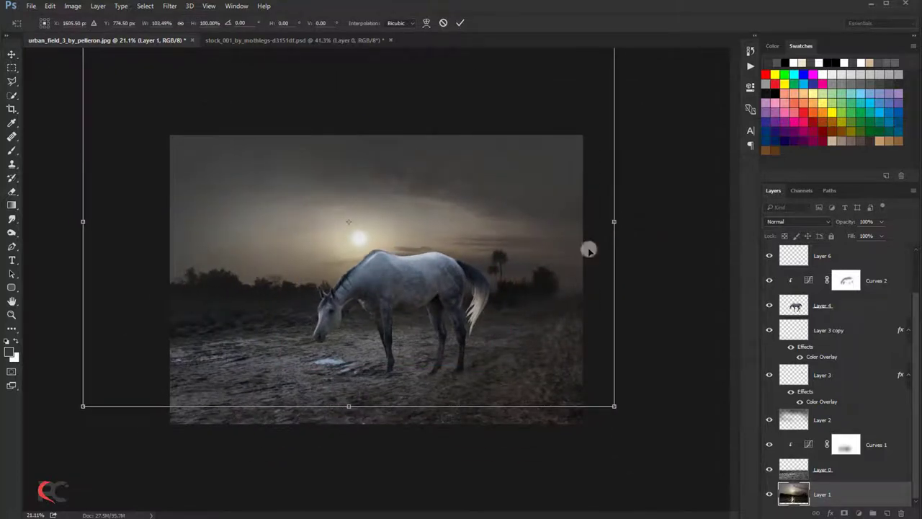
pyautogui.moveTo(607, 398); pyautogui.dragTo(629, 410)
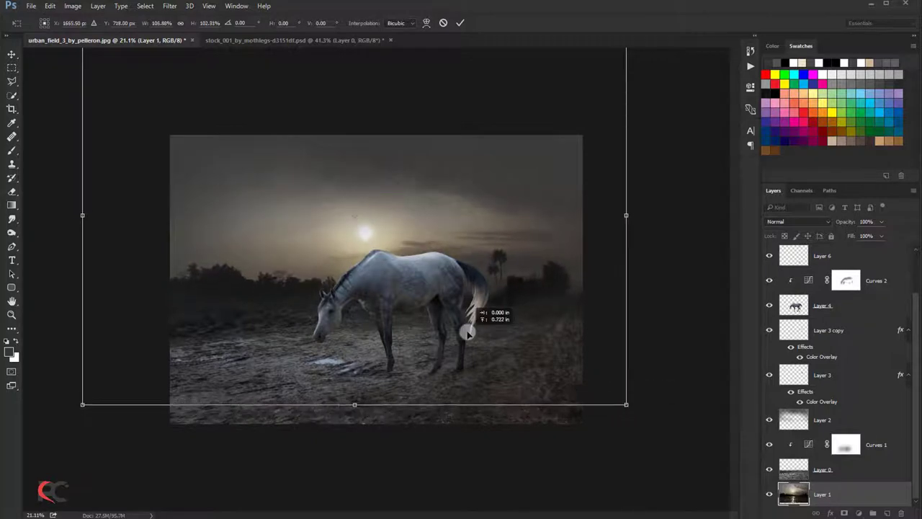
pyautogui.moveTo(474, 312); pyautogui.dragTo(493, 302)
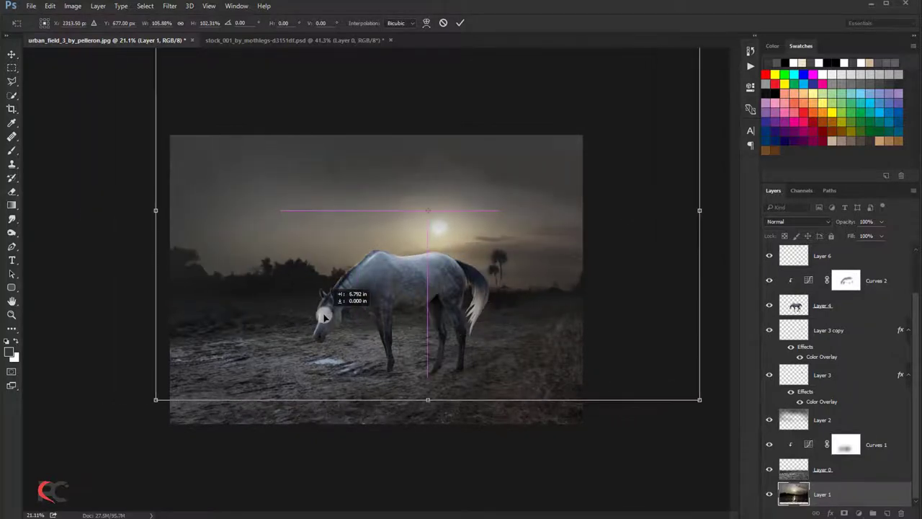
pyautogui.moveTo(260, 340); pyautogui.dragTo(305, 346)
pyautogui.hotkey('ctrl', '-')
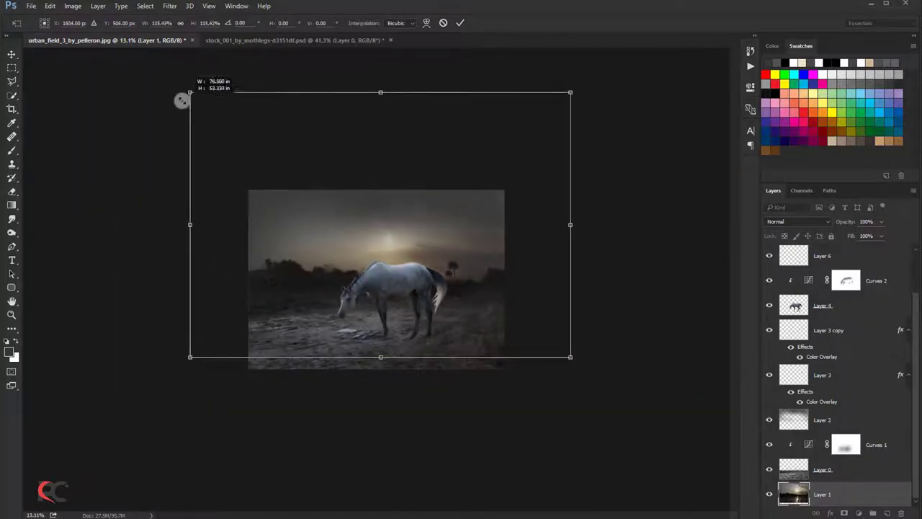
pyautogui.moveTo(217, 124); pyautogui.dragTo(189, 108)
pyautogui.moveTo(323, 220); pyautogui.dragTo(305, 222)
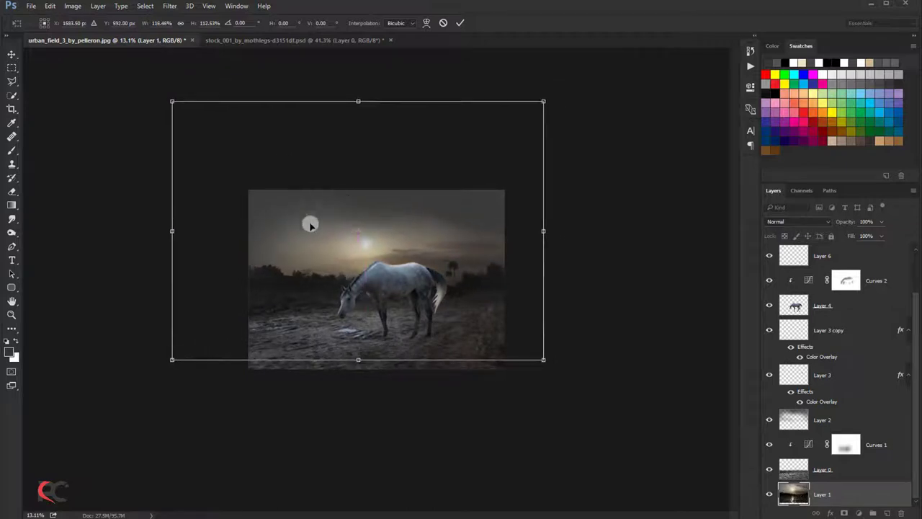
pyautogui.hotkey('ctrl', '+')
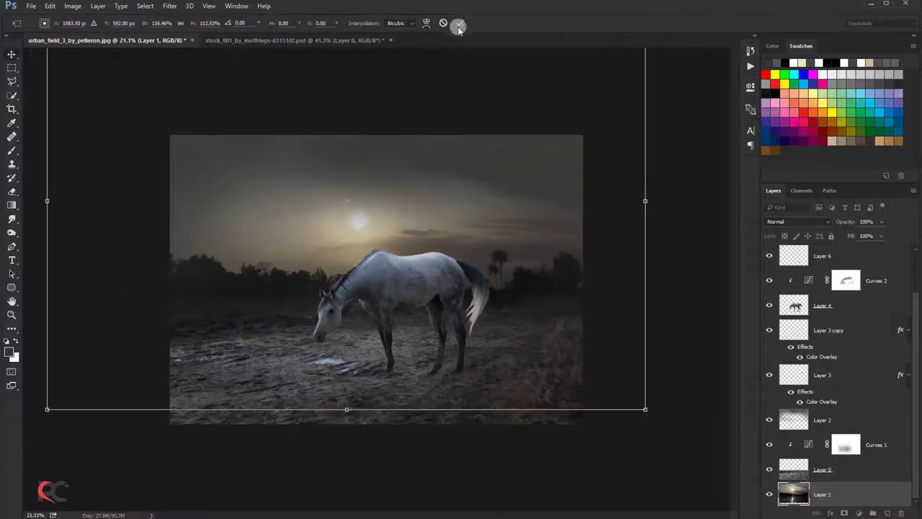
pyautogui.click(459, 25)
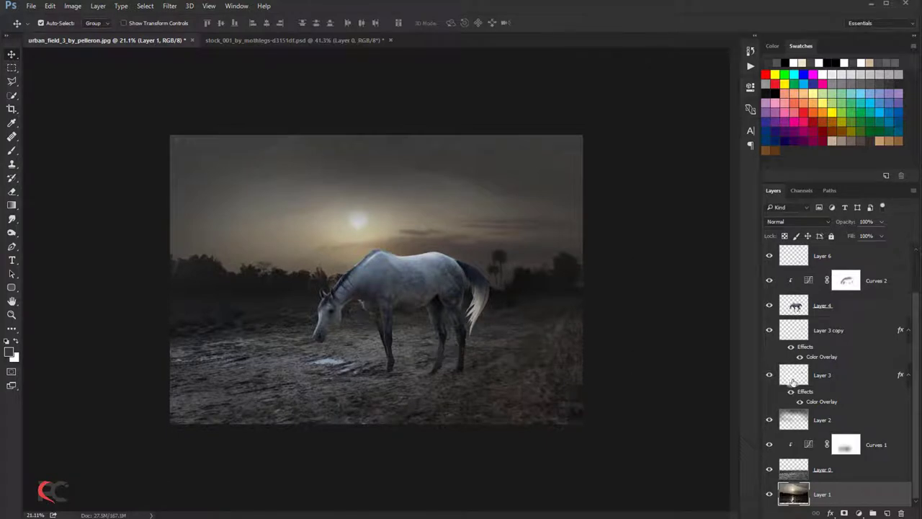
# Make Layer 3 and Layer 3 copy visible again and select Layer 3
pyautogui.click(770, 375)
pyautogui.click(769, 331)
pyautogui.click(795, 339)
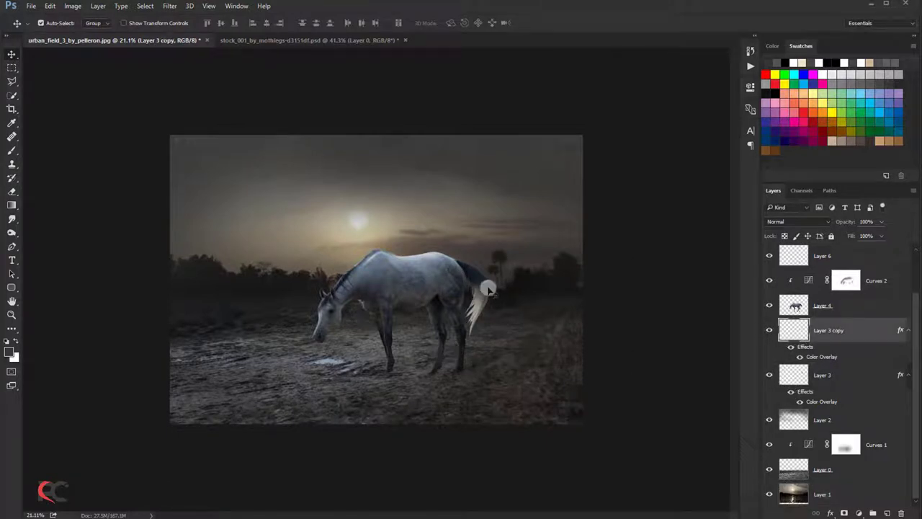
pyautogui.click(822, 372)
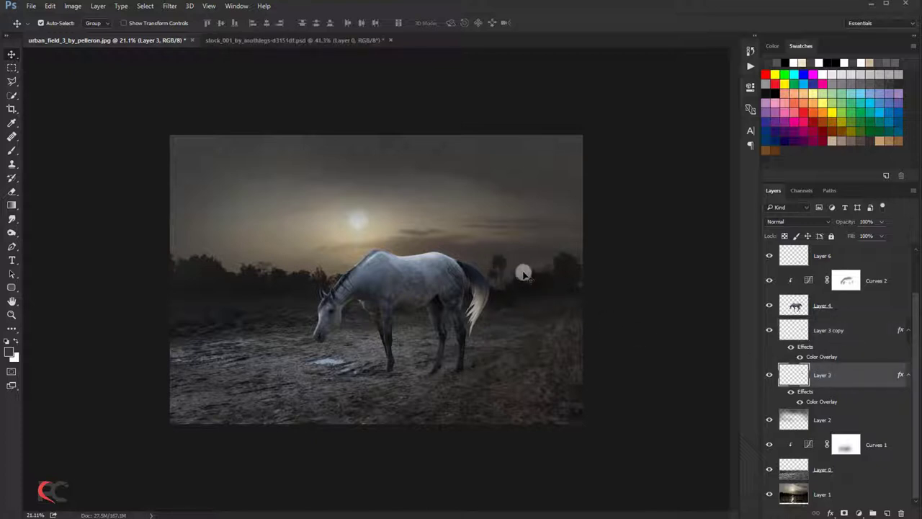
# Stretch the Layer 3 palm silhouette taller beside the horse's tail
pyautogui.hotkey('ctrl', 't')
pyautogui.moveTo(501, 253); pyautogui.dragTo(500, 244)
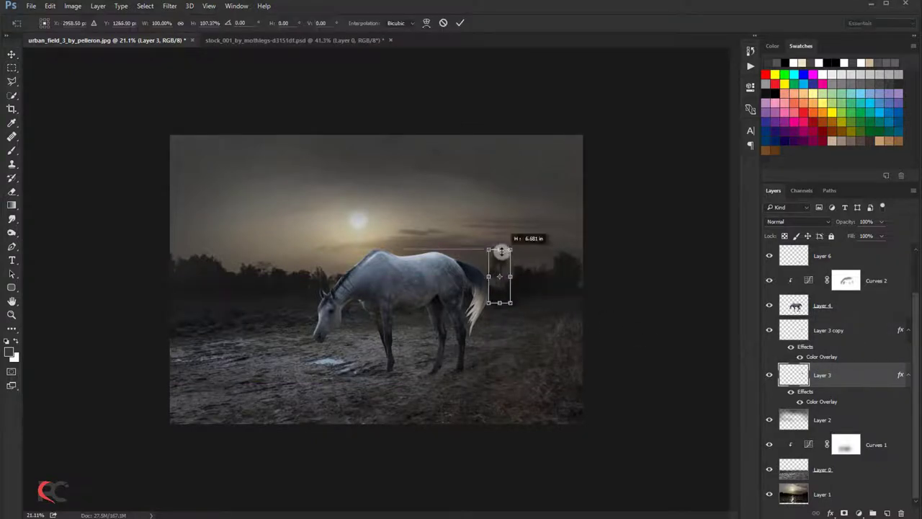
pyautogui.moveTo(510, 302); pyautogui.dragTo(515, 310)
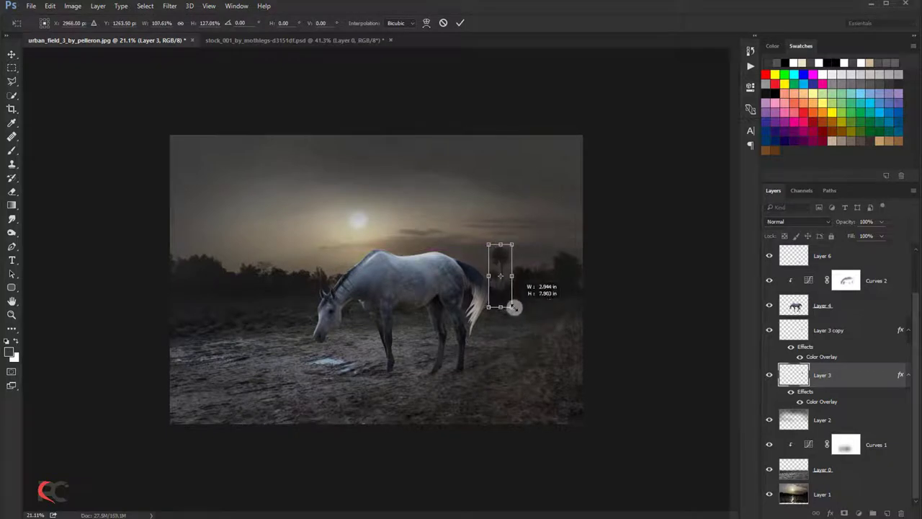
pyautogui.moveTo(511, 252); pyautogui.dragTo(511, 256)
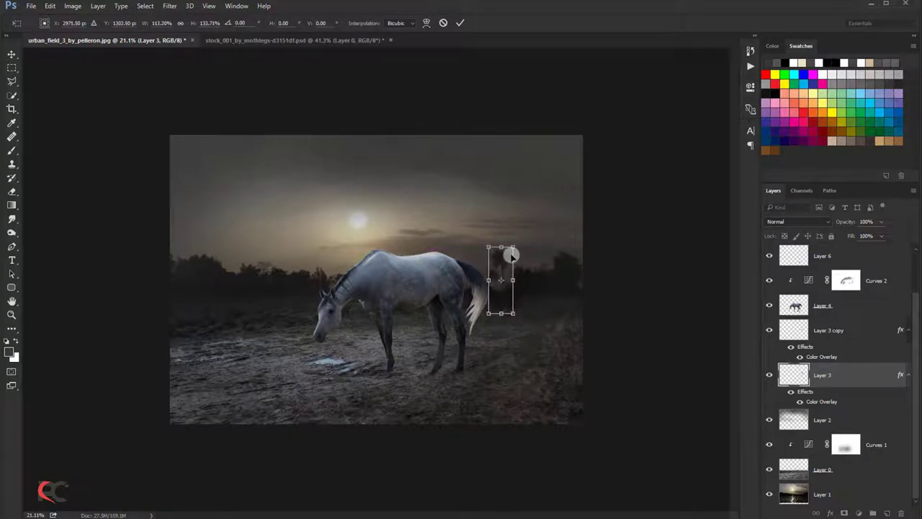
pyautogui.click(461, 23)
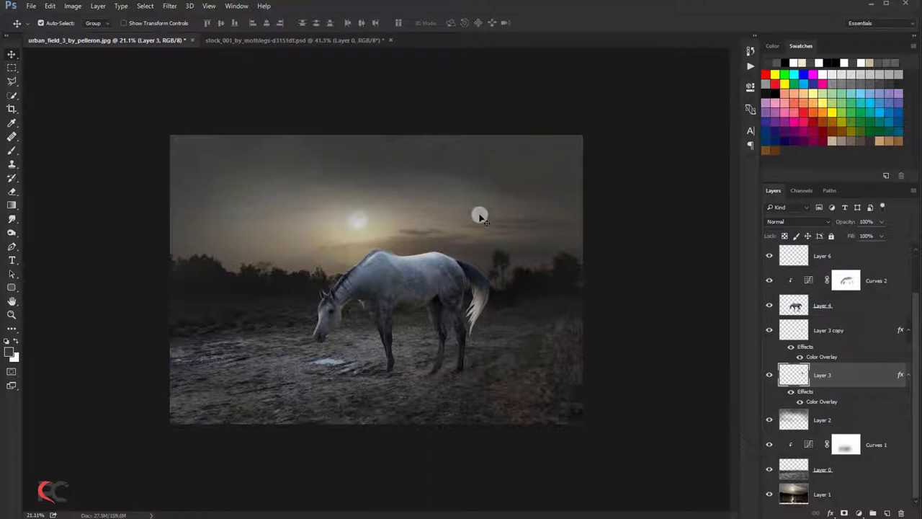
pyautogui.keyDown('ctrl'); pyautogui.click(816, 334); pyautogui.keyUp('ctrl')
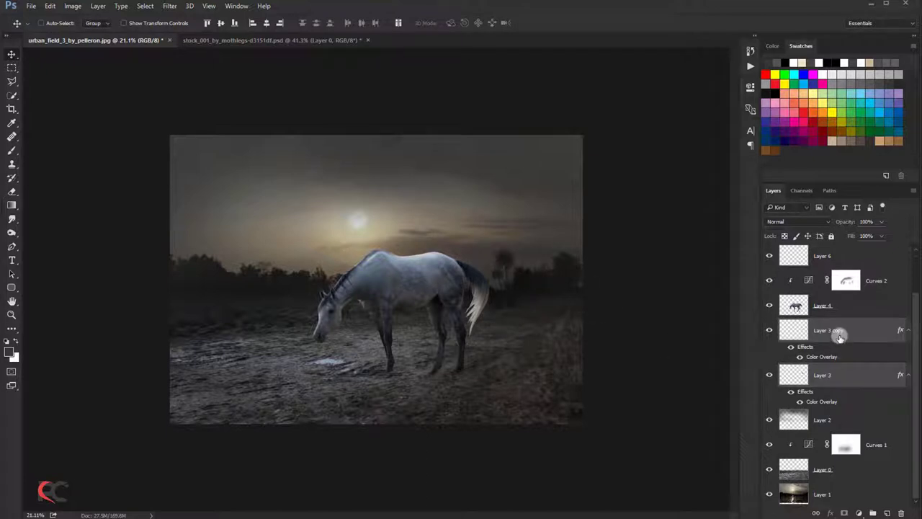
pyautogui.hotkey('ctrl', 'e')
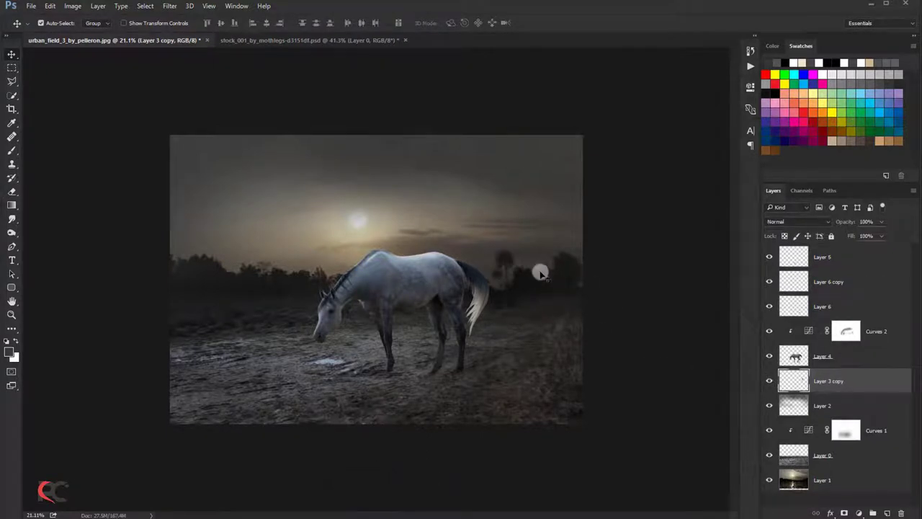
pyautogui.scroll(-1, 370, 249)
pyautogui.scroll(1, 370, 248)
pyautogui.scroll(1, 370, 249)
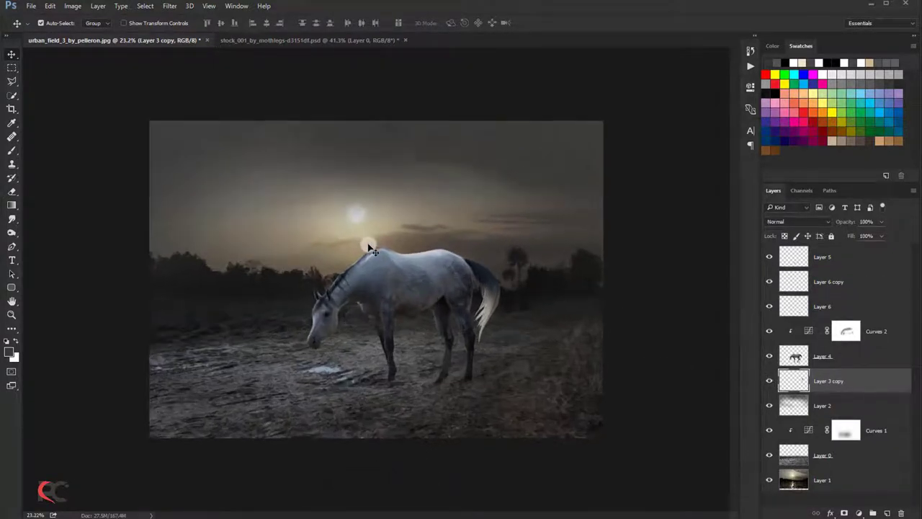
pyautogui.click(306, 42)
pyautogui.click(405, 39)
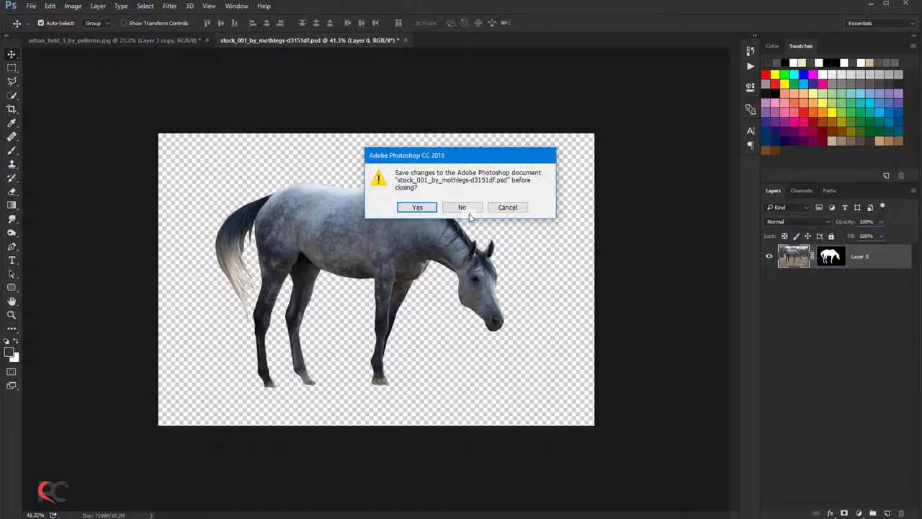
pyautogui.click(465, 213)
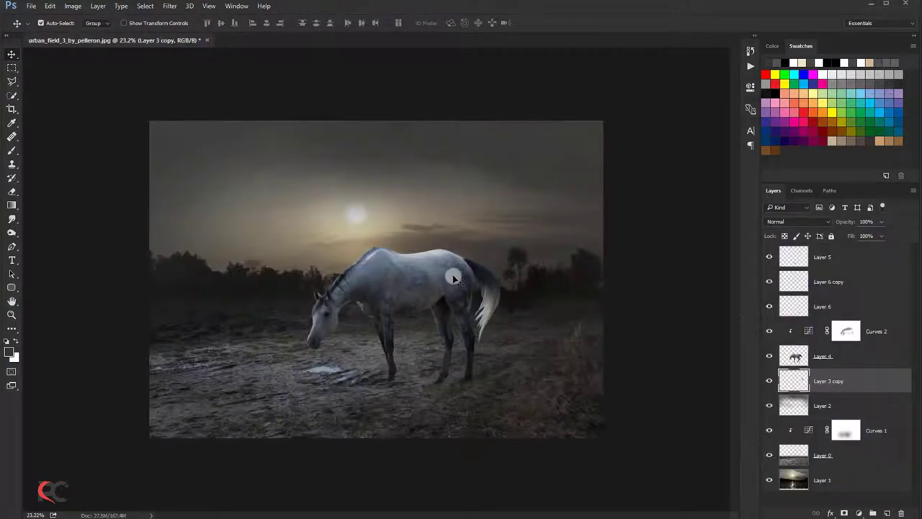
pyautogui.scroll(1, 454, 264)
pyautogui.scroll(-1, 454, 261)
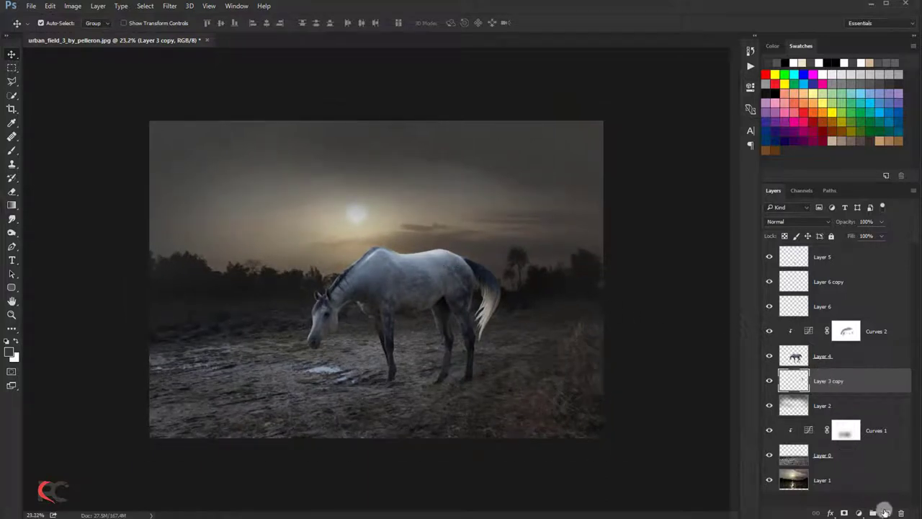
# Add a new Layer 7 and paint a soft black patch with default colours
pyautogui.click(884, 512)
pyautogui.click(11, 150)
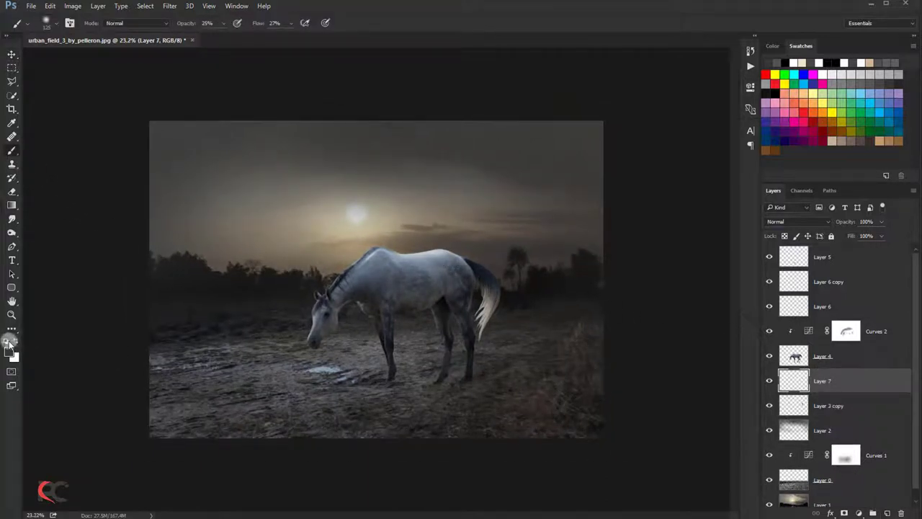
pyautogui.click(8, 342)
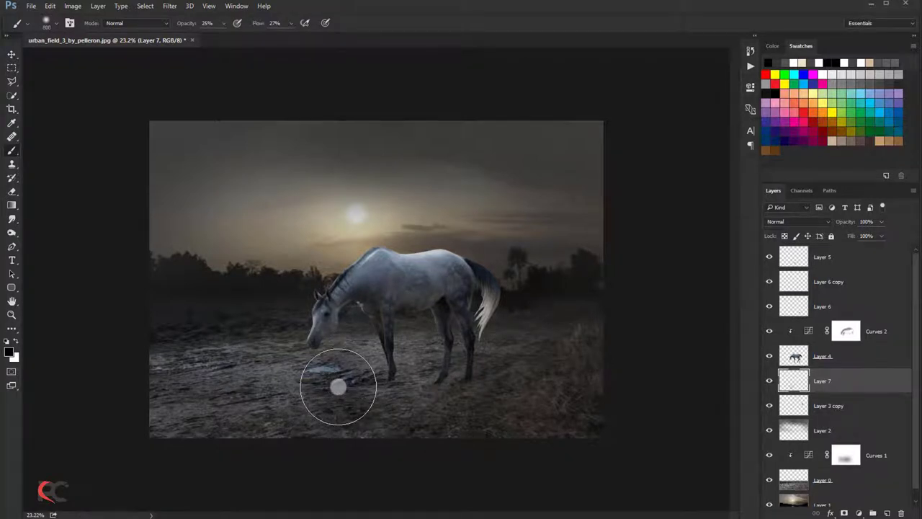
pyautogui.click(12, 54)
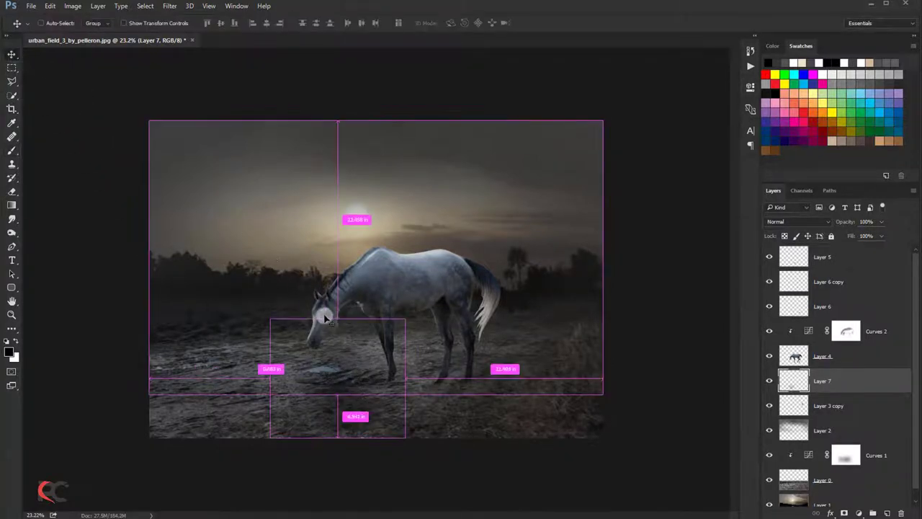
# Squash the dark patch flat and wide and place it beneath the horse's legs
pyautogui.hotkey('ctrl', 't')
pyautogui.moveTo(405, 378); pyautogui.dragTo(499, 378)
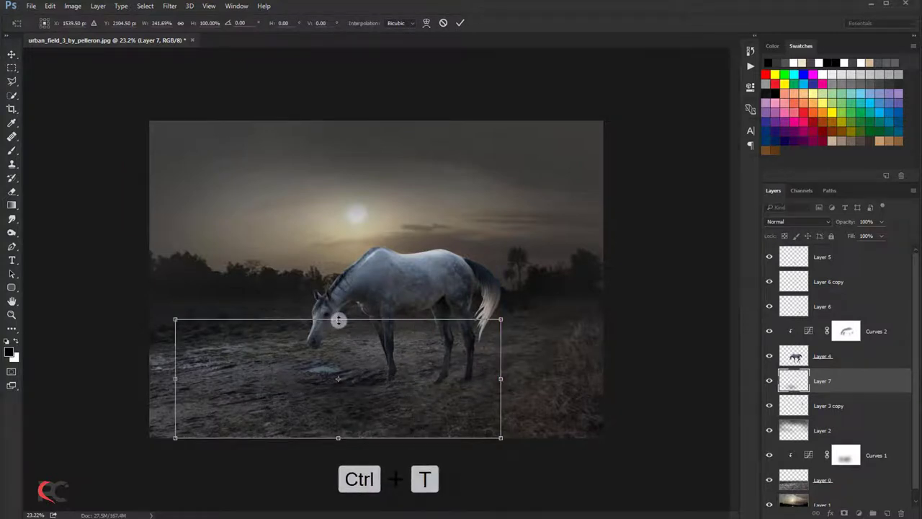
pyautogui.moveTo(338, 319); pyautogui.dragTo(337, 343)
pyautogui.moveTo(412, 377); pyautogui.dragTo(480, 381)
pyautogui.moveTo(567, 345); pyautogui.dragTo(531, 351)
pyautogui.moveTo(483, 372); pyautogui.dragTo(493, 381)
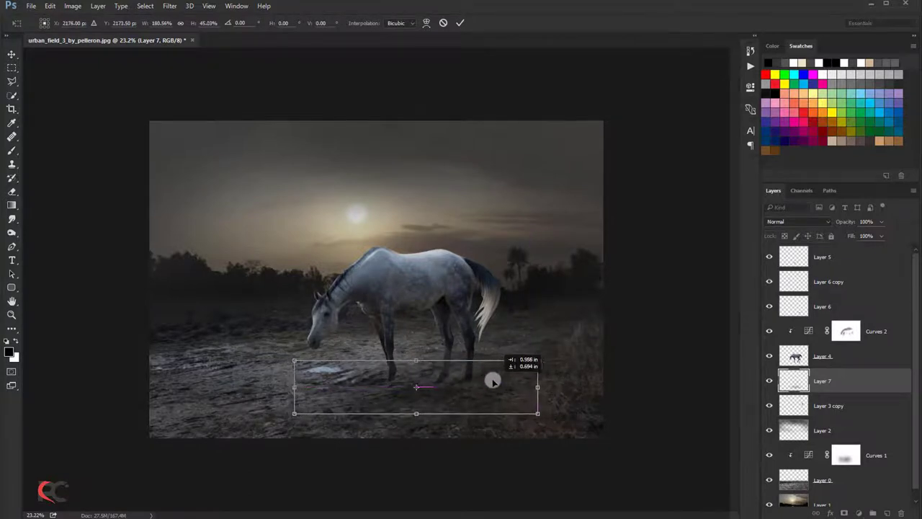
pyautogui.press('Return')
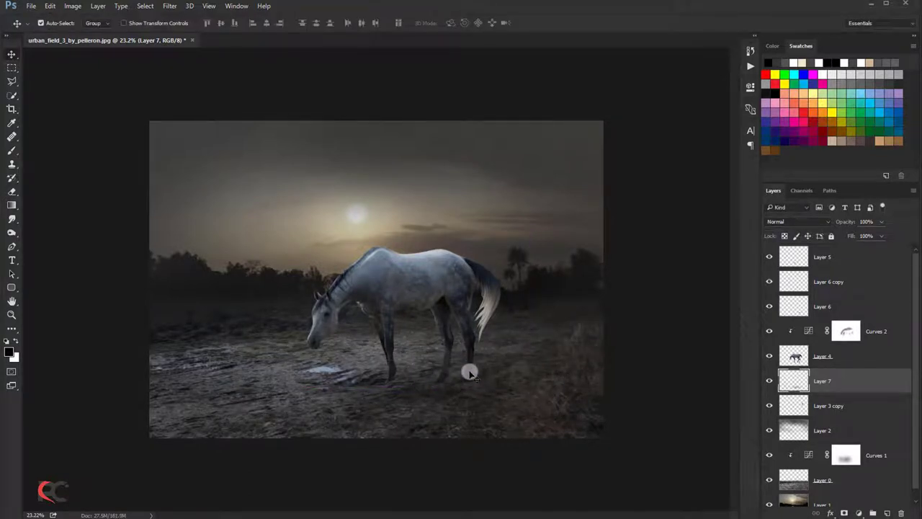
pyautogui.click(769, 380)
# Copy the cut-out woman into the field document as the top layer
pyautogui.scroll(-1, 525, 299)
pyautogui.scroll(1, 501, 272)
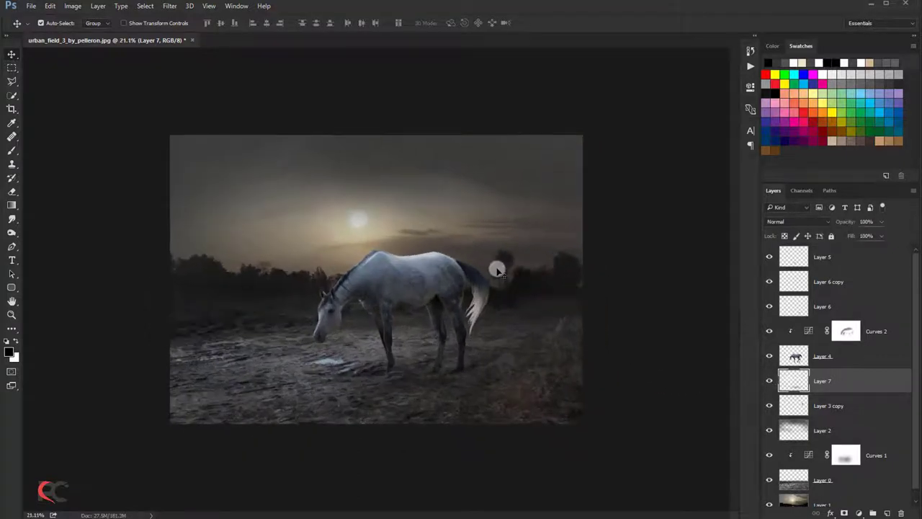
pyautogui.scroll(1, 497, 270)
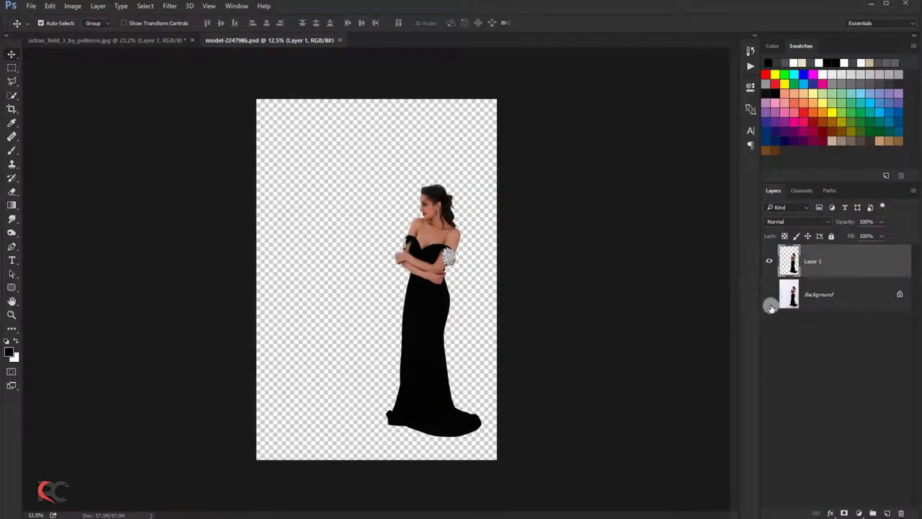
pyautogui.click(769, 294)
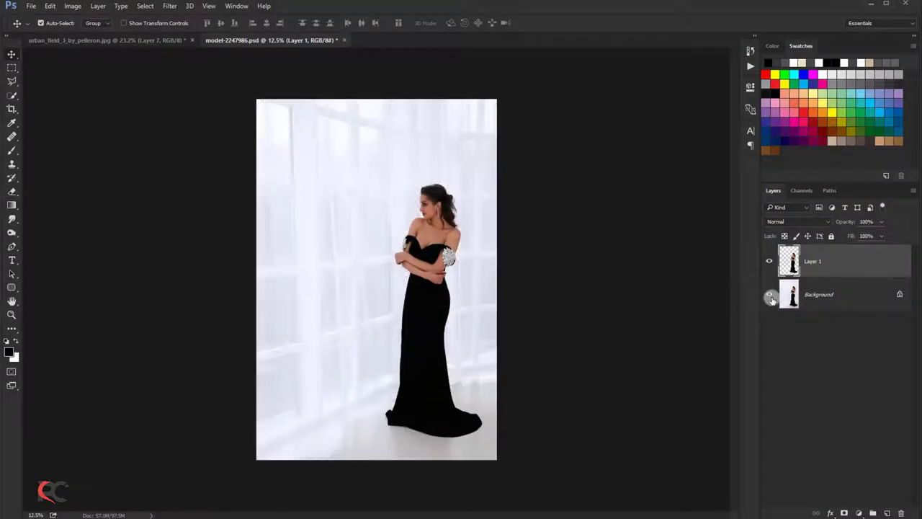
pyautogui.click(770, 296)
pyautogui.moveTo(385, 188); pyautogui.dragTo(360, 191)
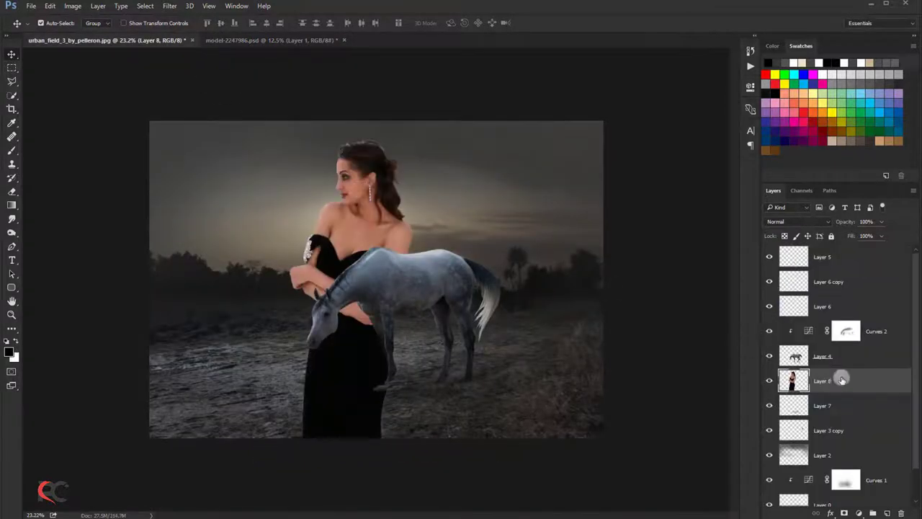
pyautogui.moveTo(841, 380); pyautogui.dragTo(843, 247)
pyautogui.moveTo(506, 249)
pyautogui.mouseDown()
pyautogui.moveTo(470, 199)
pyautogui.moveTo(404, 268)
pyautogui.mouseUp()
# Scale the woman down and position her standing in front of the horse
pyautogui.hotkey('ctrl', 't')
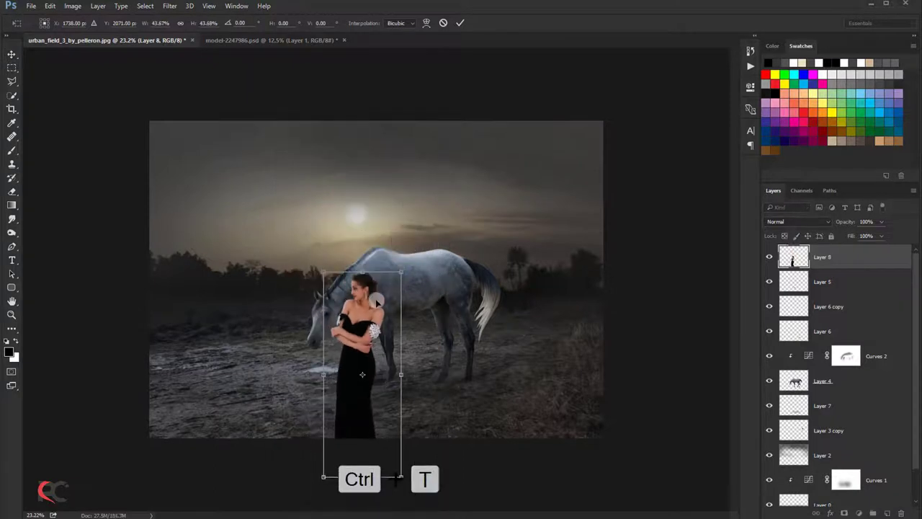
pyautogui.moveTo(374, 324)
pyautogui.mouseDown()
pyautogui.moveTo(459, 233)
pyautogui.moveTo(445, 245)
pyautogui.mouseUp()
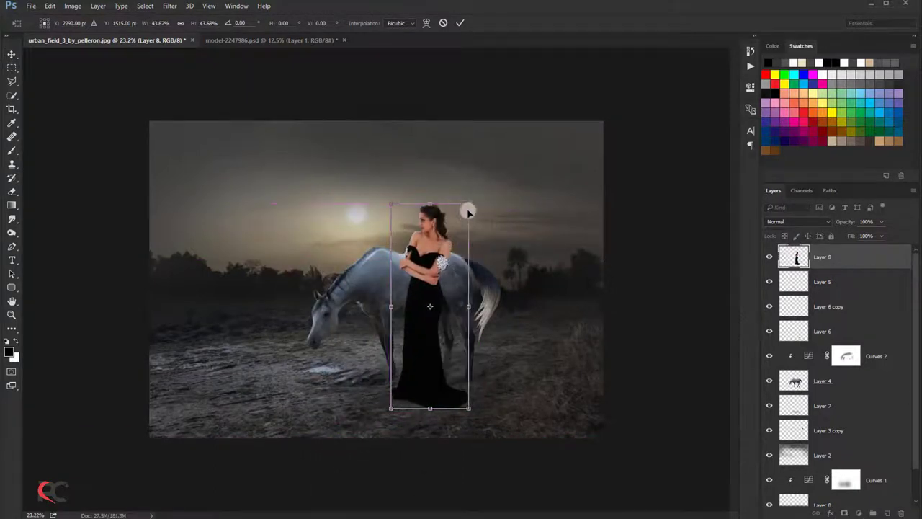
pyautogui.moveTo(469, 206); pyautogui.dragTo(465, 215)
pyautogui.moveTo(448, 253); pyautogui.dragTo(452, 249)
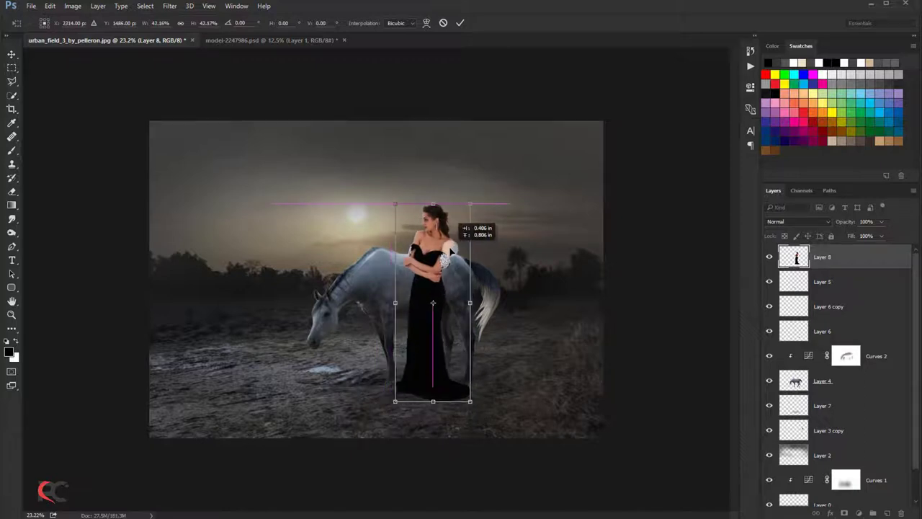
pyautogui.press('Return')
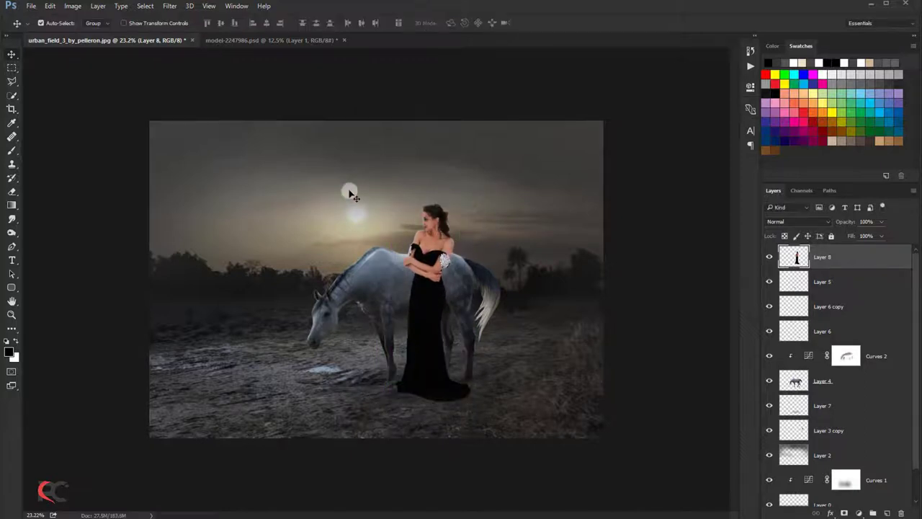
pyautogui.click(170, 7)
# Apply Camera Raw Filter to Layer 8 with Vibrance -18 and Shadows +60
pyautogui.click(175, 69)
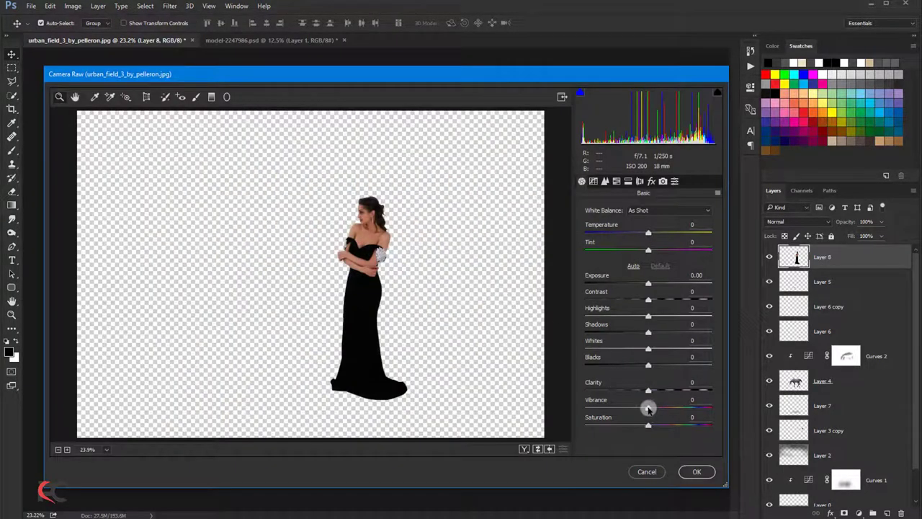
pyautogui.moveTo(649, 408); pyautogui.dragTo(637, 408)
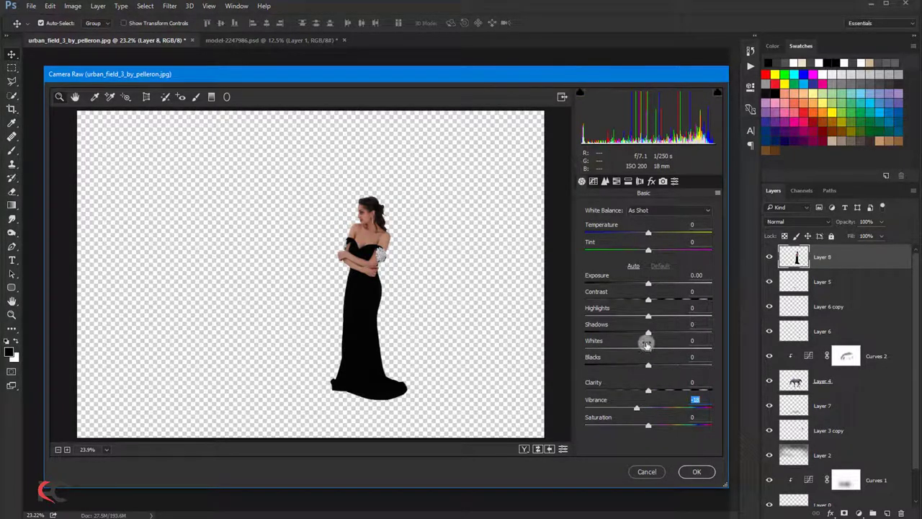
pyautogui.moveTo(649, 332); pyautogui.dragTo(687, 341)
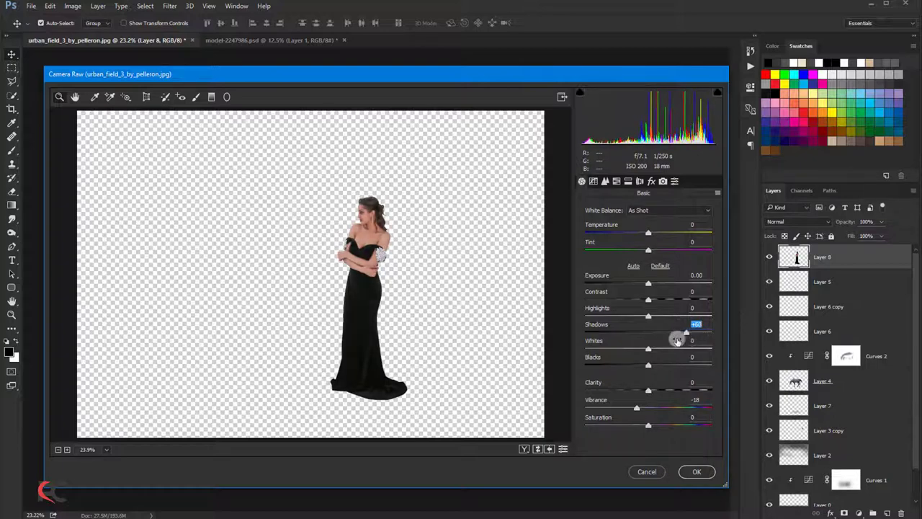
pyautogui.click(693, 472)
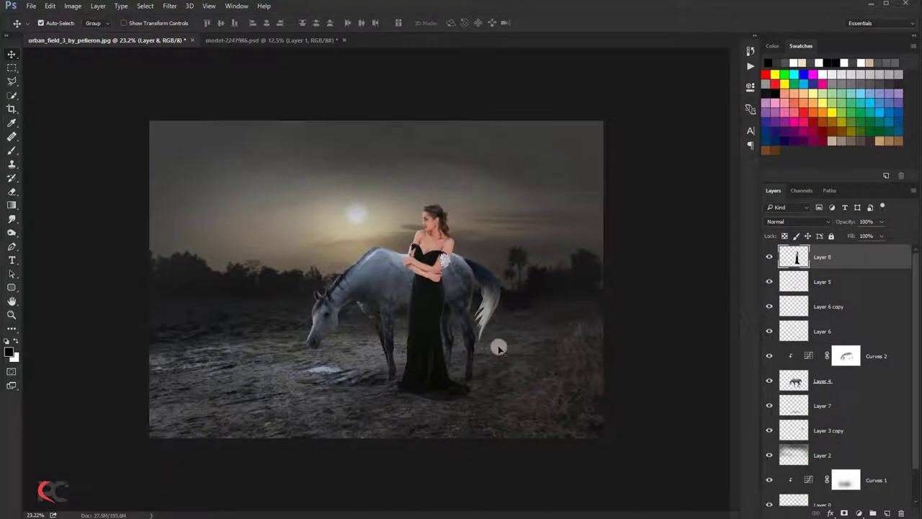
pyautogui.scroll(1, 430, 253)
pyautogui.scroll(1, 430, 254)
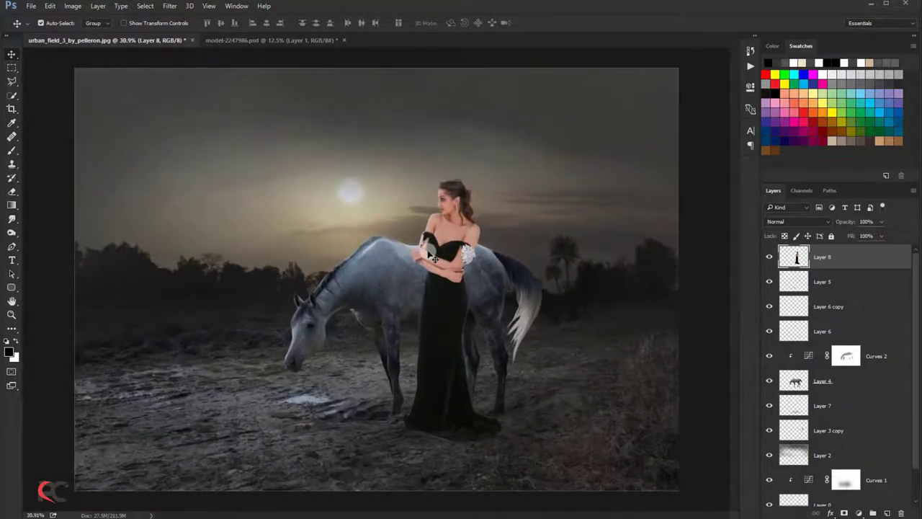
pyautogui.scroll(1, 431, 255)
pyautogui.scroll(-1, 432, 258)
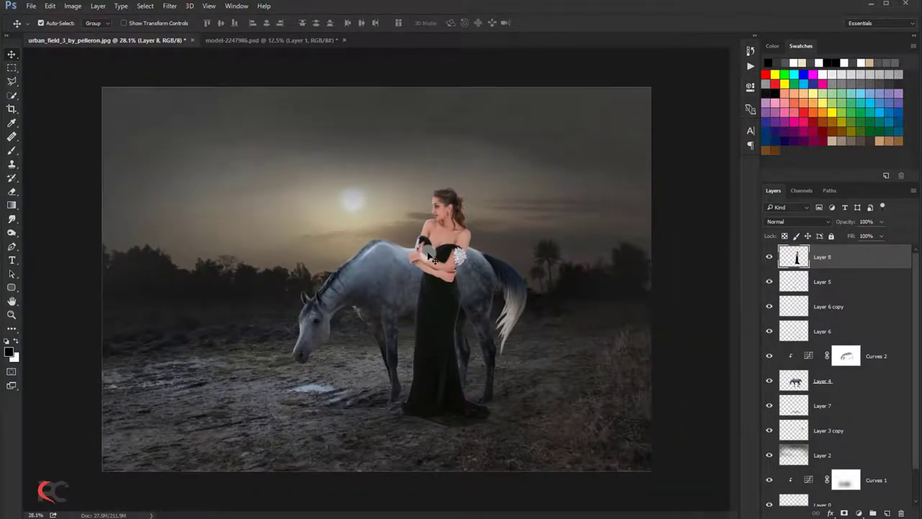
# Darken the woman's midtones with Levels to 0.92
pyautogui.hotkey('ctrl', 'l')
pyautogui.moveTo(667, 374); pyautogui.dragTo(669, 373)
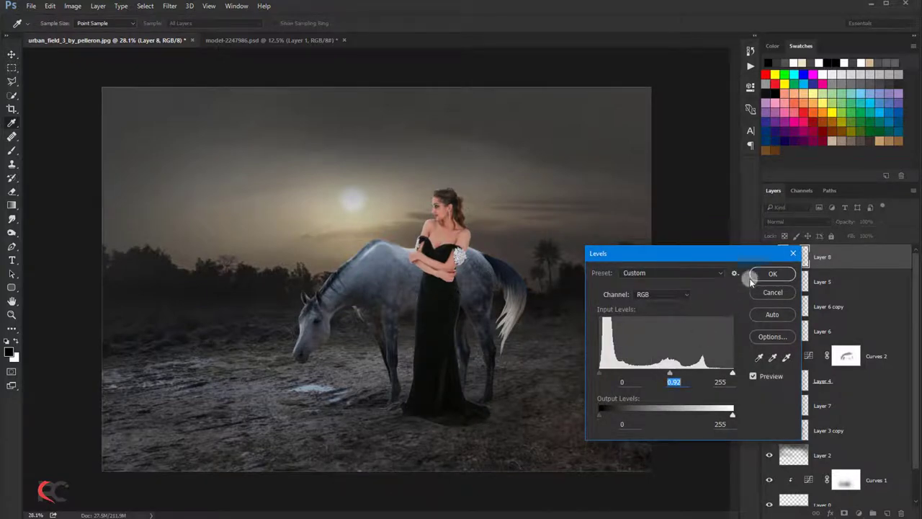
pyautogui.click(768, 274)
# Lower the woman's saturation to about -20 with Hue/Saturation
pyautogui.hotkey('ctrl', 'u')
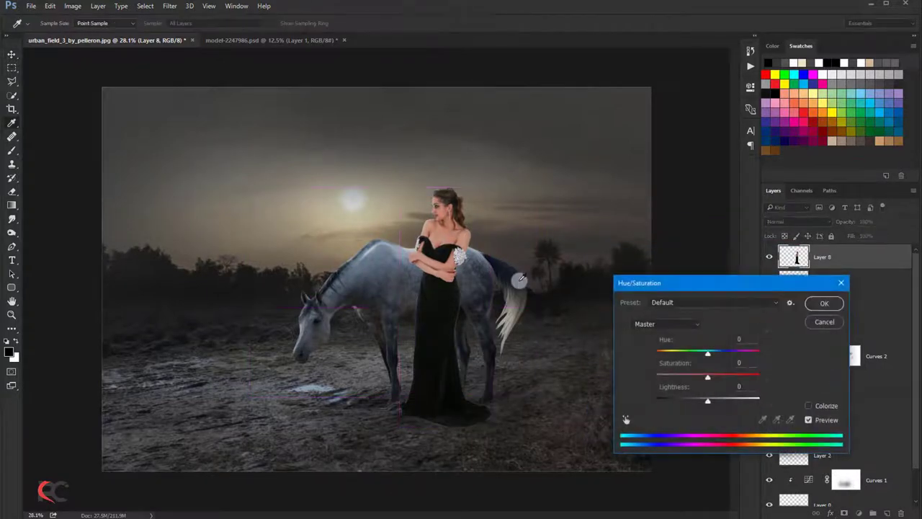
pyautogui.moveTo(696, 295); pyautogui.dragTo(649, 290)
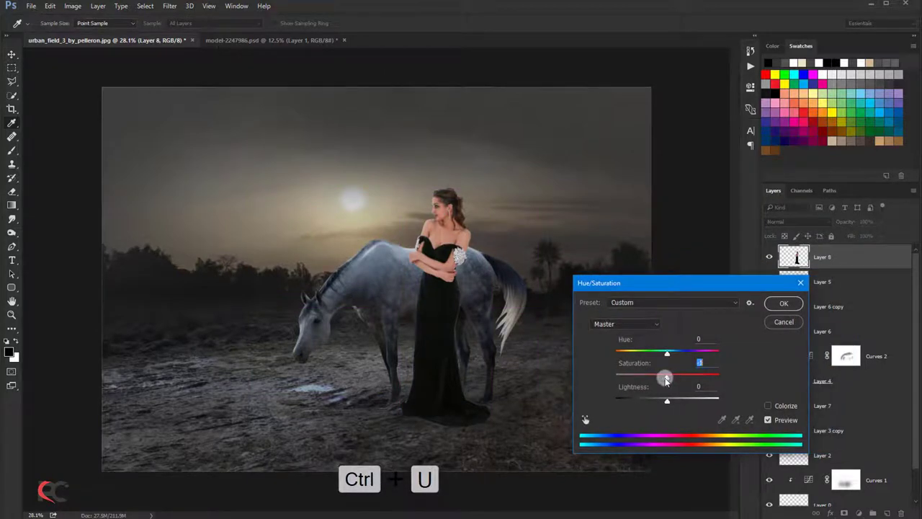
pyautogui.moveTo(667, 380); pyautogui.dragTo(655, 380)
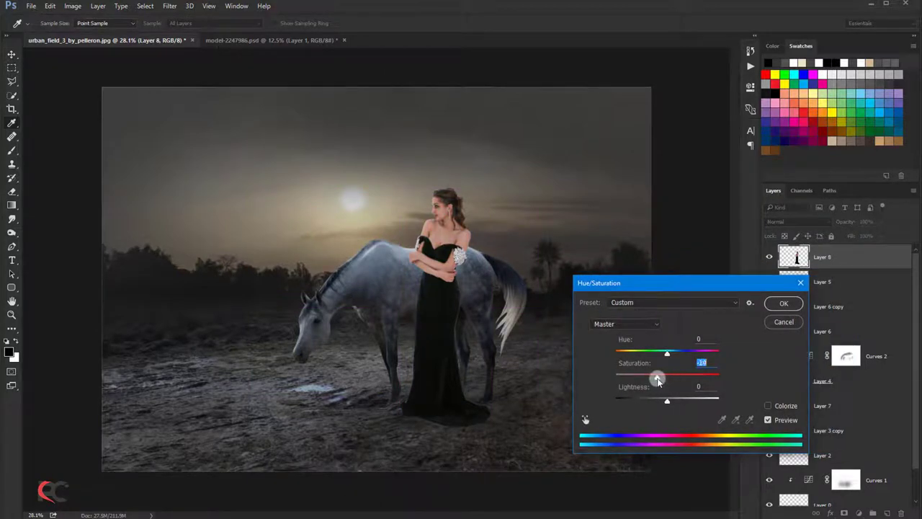
pyautogui.click(776, 303)
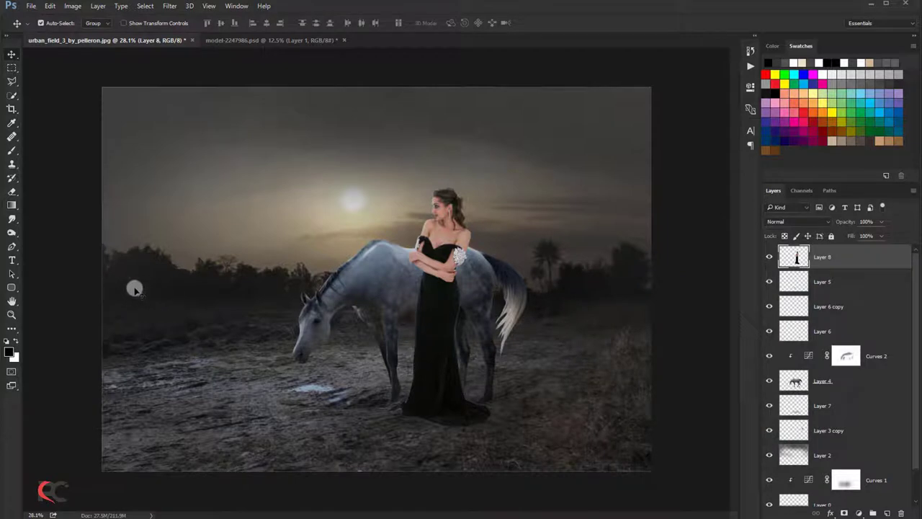
pyautogui.click(832, 289)
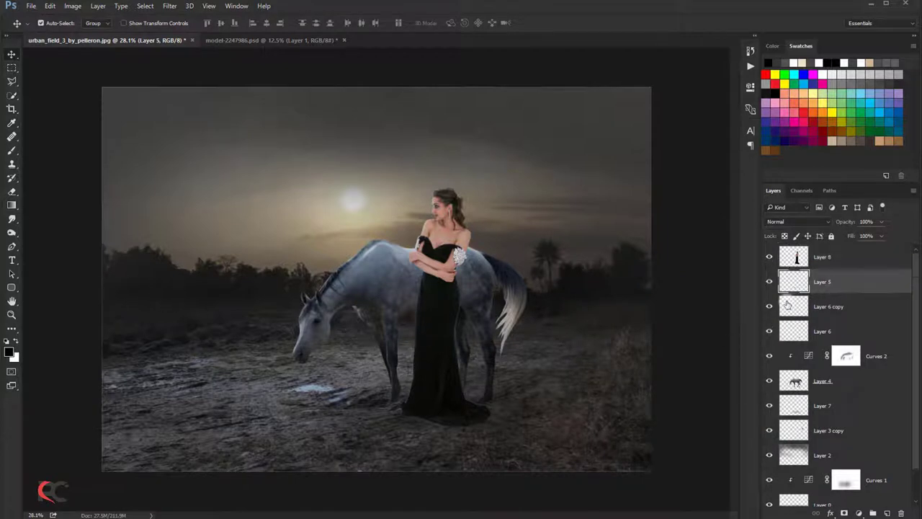
# Add Layer 9 and set up a smaller black brush, undoing a trial shadow stroke
pyautogui.click(886, 513)
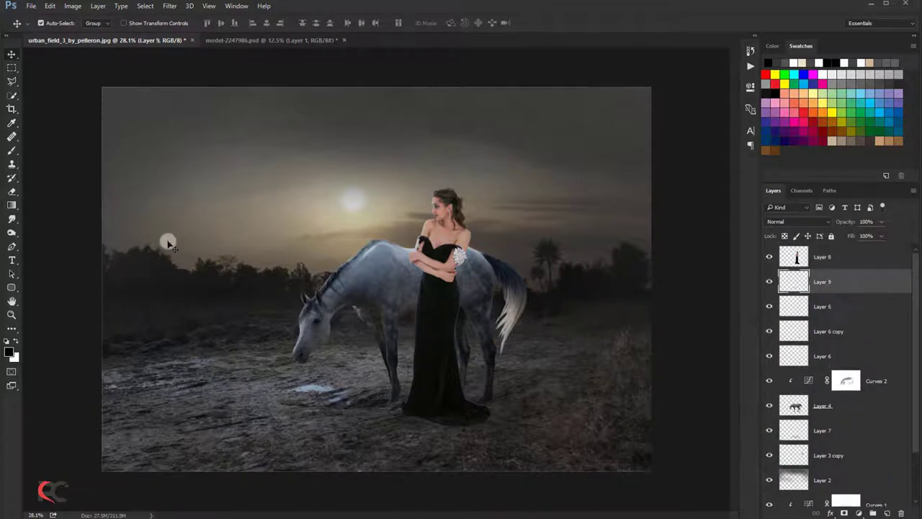
pyautogui.click(11, 150)
pyautogui.press('[')
pyautogui.press('[')
pyautogui.press('[')
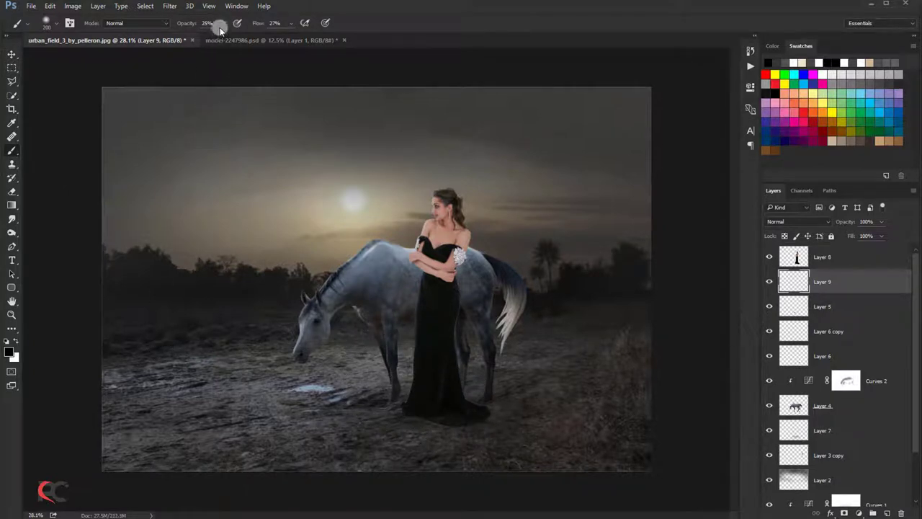
pyautogui.moveTo(224, 23); pyautogui.dragTo(230, 38)
pyautogui.click(290, 23)
pyautogui.click(421, 40)
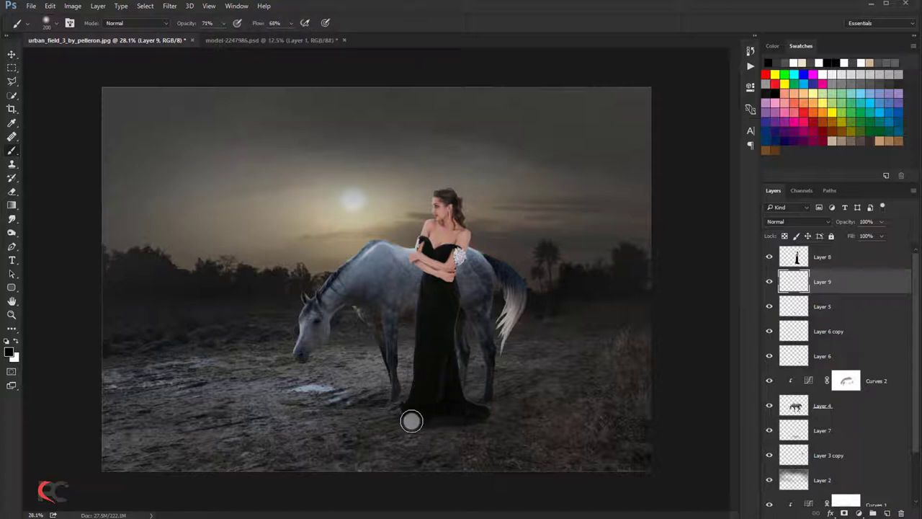
pyautogui.moveTo(440, 416)
pyautogui.mouseDown()
pyautogui.moveTo(467, 414)
pyautogui.moveTo(509, 449)
pyautogui.mouseUp()
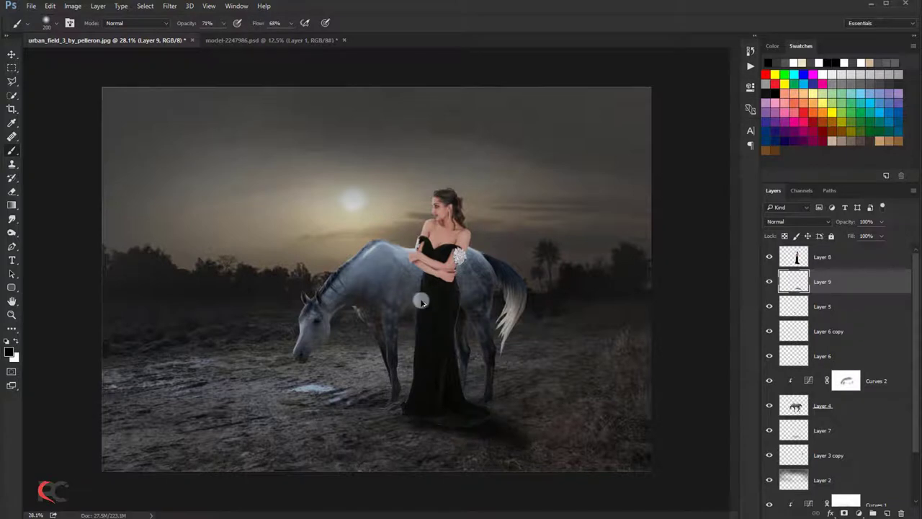
pyautogui.hotkey('ctrl', 'alt', 'z')
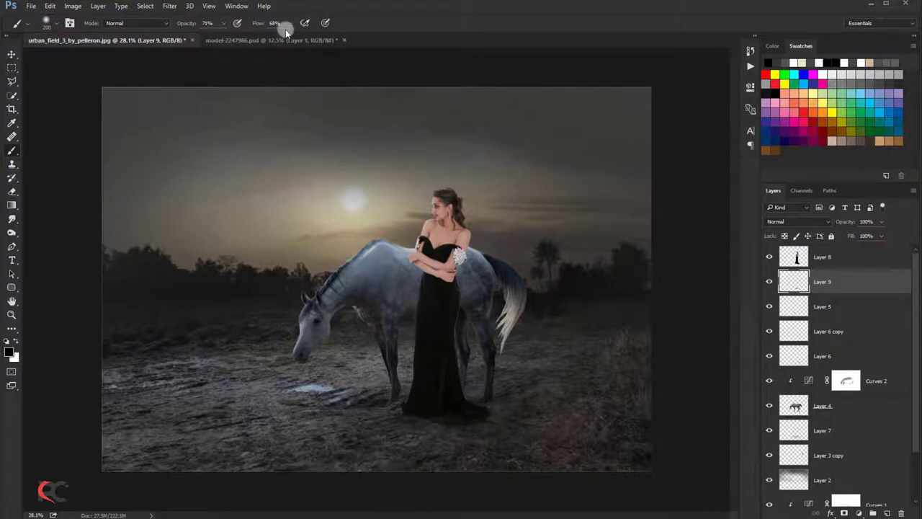
# Paint a soft 48% opacity shadow beneath and right of the dress hem
pyautogui.moveTo(214, 38); pyautogui.dragTo(211, 36)
pyautogui.moveTo(457, 426)
pyautogui.mouseDown()
pyautogui.moveTo(403, 413)
pyautogui.moveTo(461, 412)
pyautogui.moveTo(434, 428)
pyautogui.moveTo(587, 511)
pyautogui.moveTo(543, 479)
pyautogui.moveTo(568, 490)
pyautogui.moveTo(499, 418)
pyautogui.moveTo(600, 494)
pyautogui.moveTo(447, 434)
pyautogui.mouseUp()
pyautogui.press('[')
pyautogui.press('[')
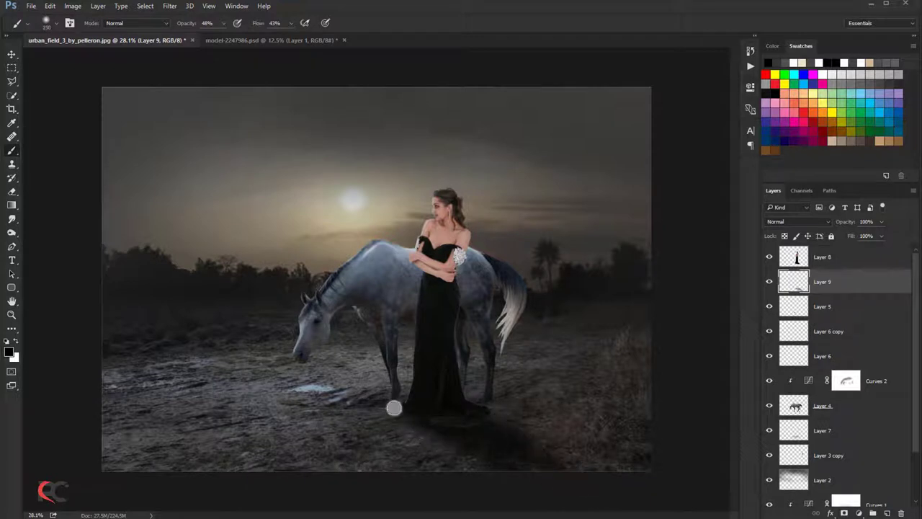
pyautogui.moveTo(392, 404); pyautogui.dragTo(407, 416)
pyautogui.moveTo(460, 394)
pyautogui.mouseDown()
pyautogui.moveTo(543, 430)
pyautogui.moveTo(494, 401)
pyautogui.moveTo(583, 452)
pyautogui.mouseUp()
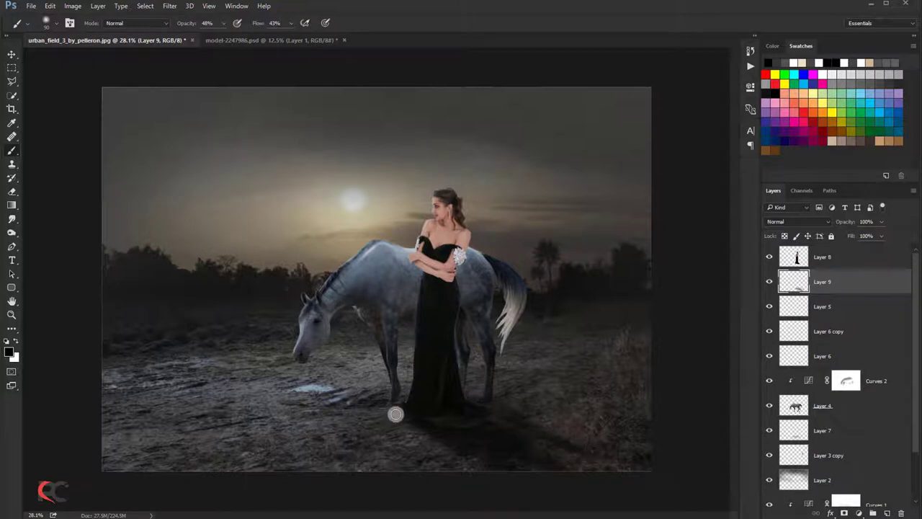
pyautogui.scroll(-1, 395, 414)
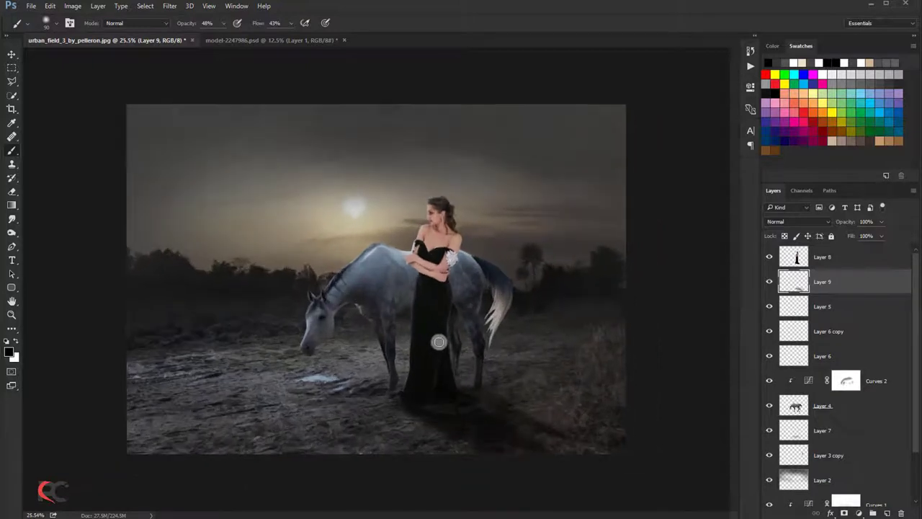
pyautogui.scroll(1, 439, 341)
# Softly erase the woman's gown hem on Layer 8, then select the shadow Layer 9
pyautogui.press('v')
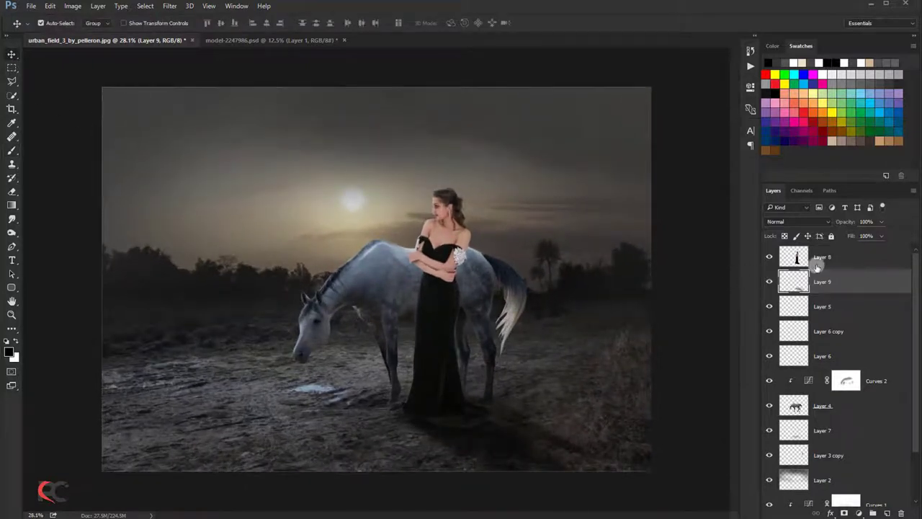
pyautogui.click(817, 263)
pyautogui.click(12, 192)
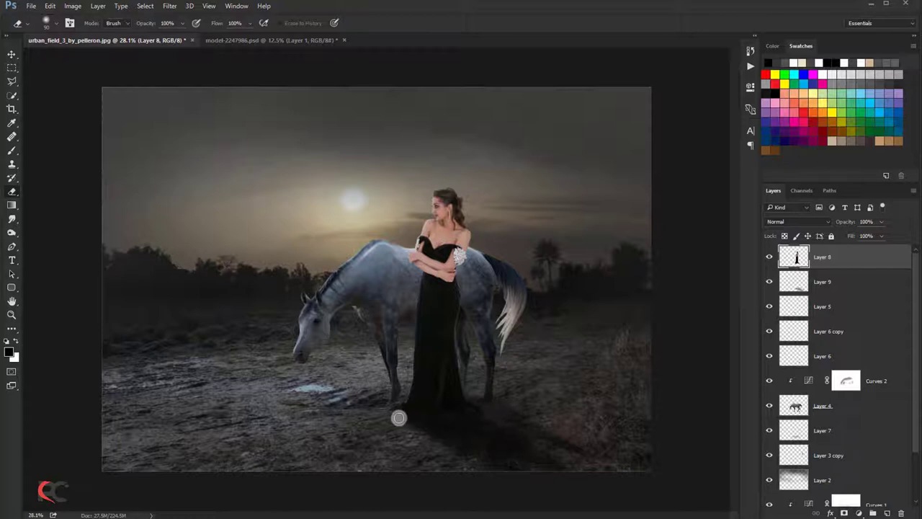
pyautogui.scroll(-1, 346, 329)
pyautogui.scroll(-1, 323, 298)
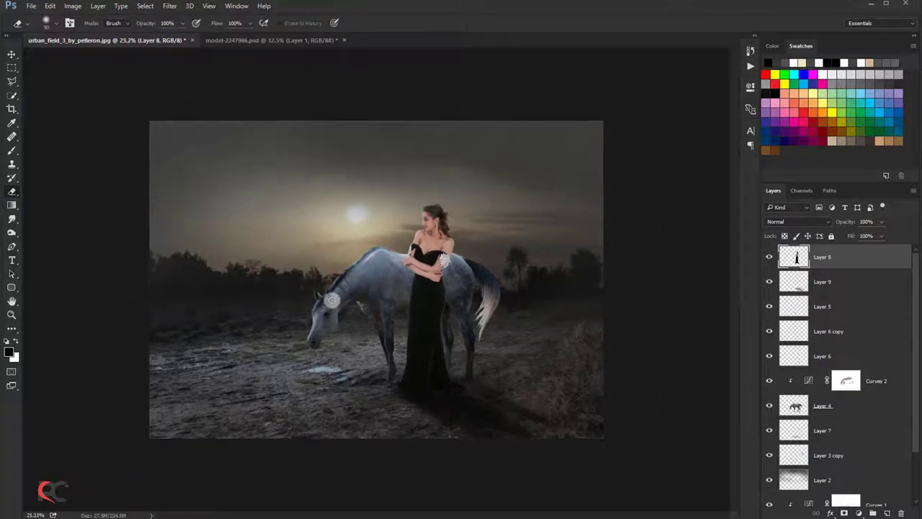
pyautogui.scroll(-1, 232, 223)
pyautogui.scroll(1, 247, 221)
pyautogui.click(11, 54)
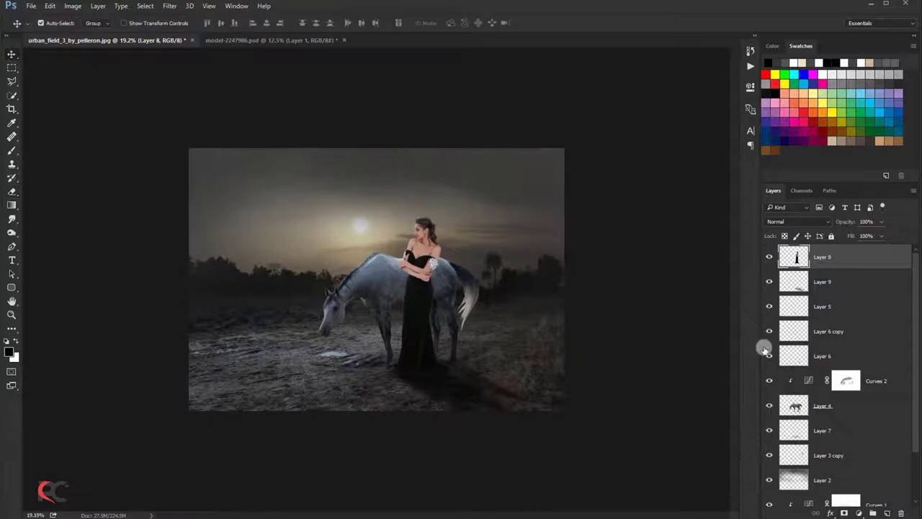
pyautogui.click(829, 288)
# Free-transform the Layer 9 shadow, stretching it downward and slanting it right
pyautogui.hotkey('ctrl', 't')
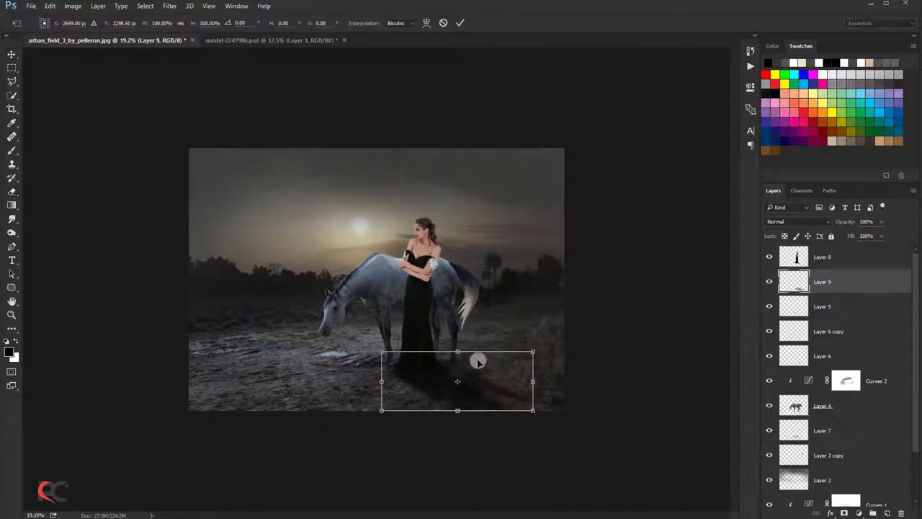
pyautogui.moveTo(458, 411); pyautogui.dragTo(462, 414)
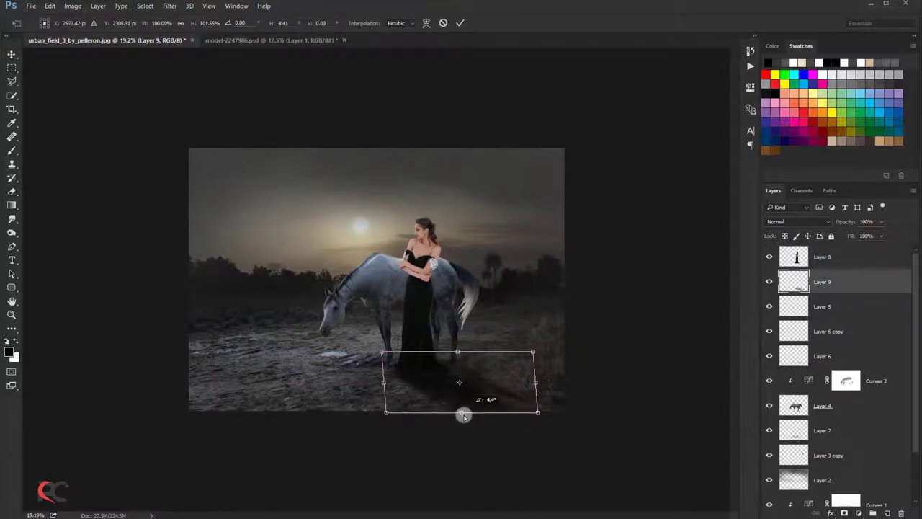
pyautogui.click(459, 23)
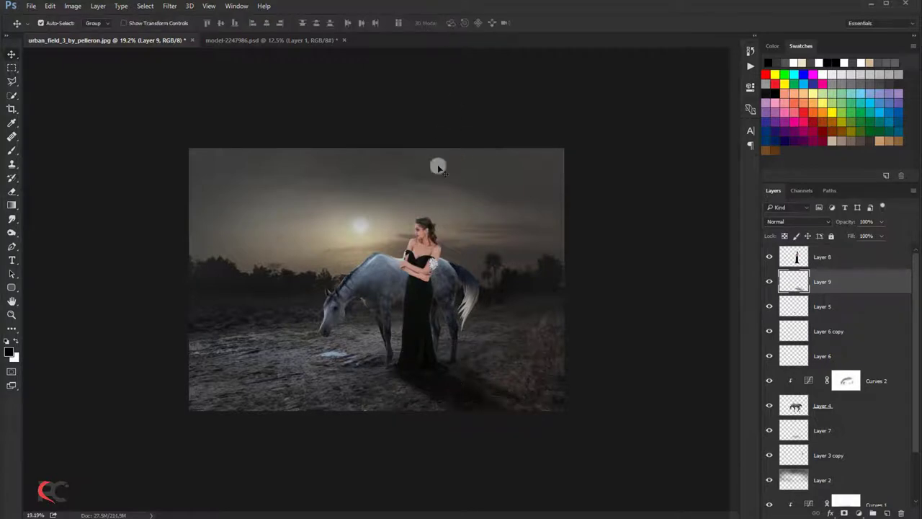
pyautogui.scroll(1, 420, 264)
pyautogui.scroll(1, 420, 264)
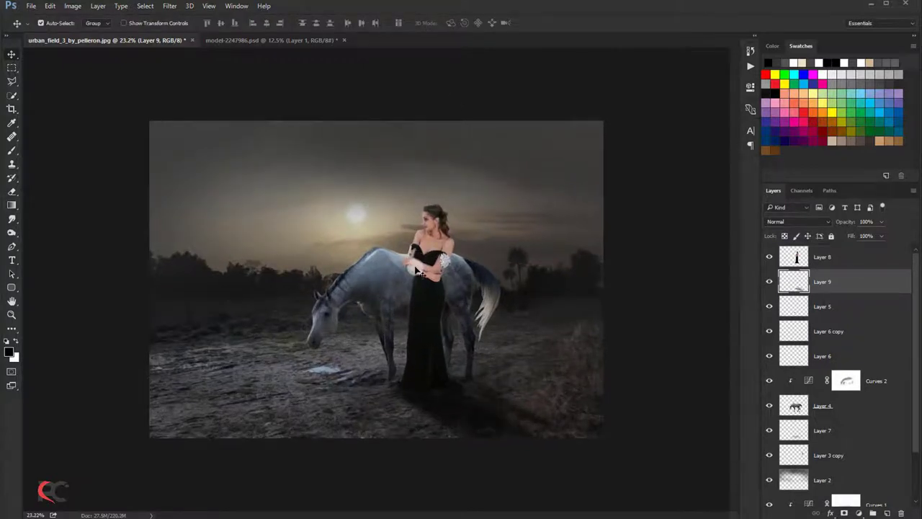
pyautogui.scroll(1, 416, 268)
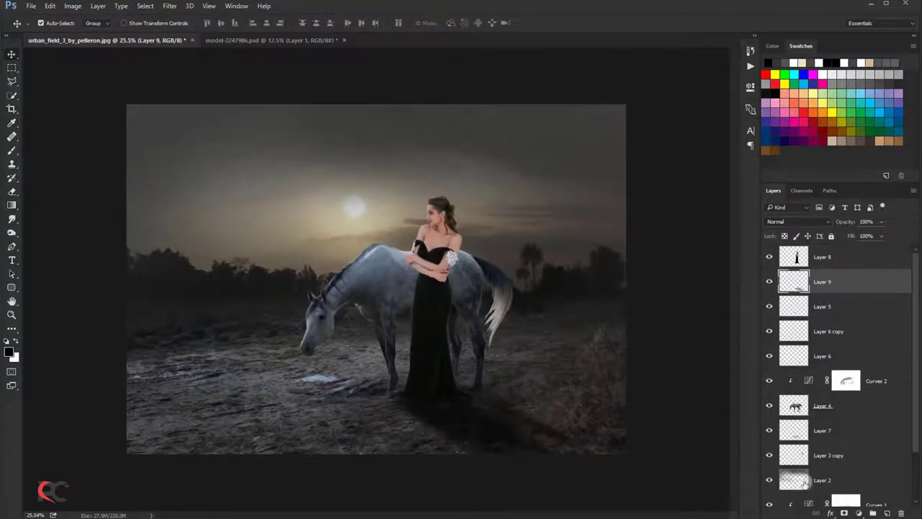
# Add a layer mask to Layer 9 and fade the shadow's edges with a large soft brush
pyautogui.click(844, 513)
pyautogui.click(11, 150)
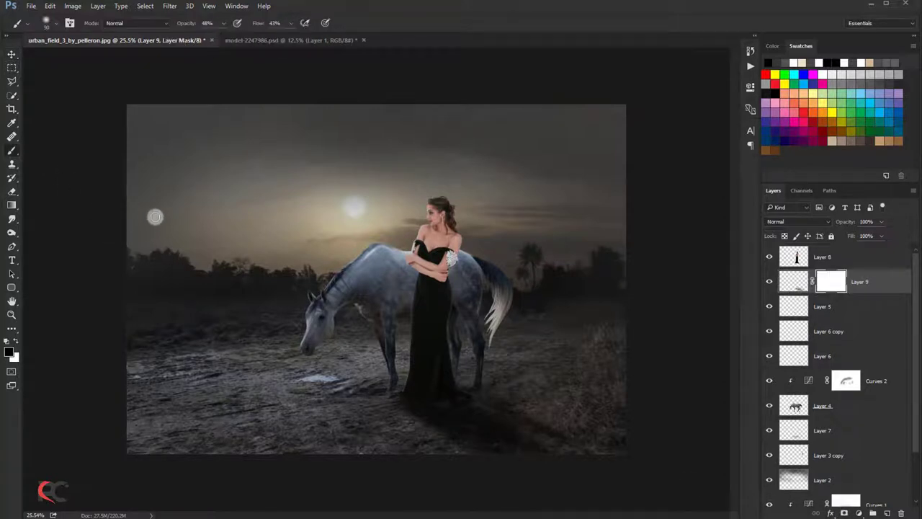
pyautogui.scroll(-1, 333, 273)
pyautogui.scroll(-1, 333, 273)
pyautogui.press(']')
pyautogui.press(']')
pyautogui.press(']')
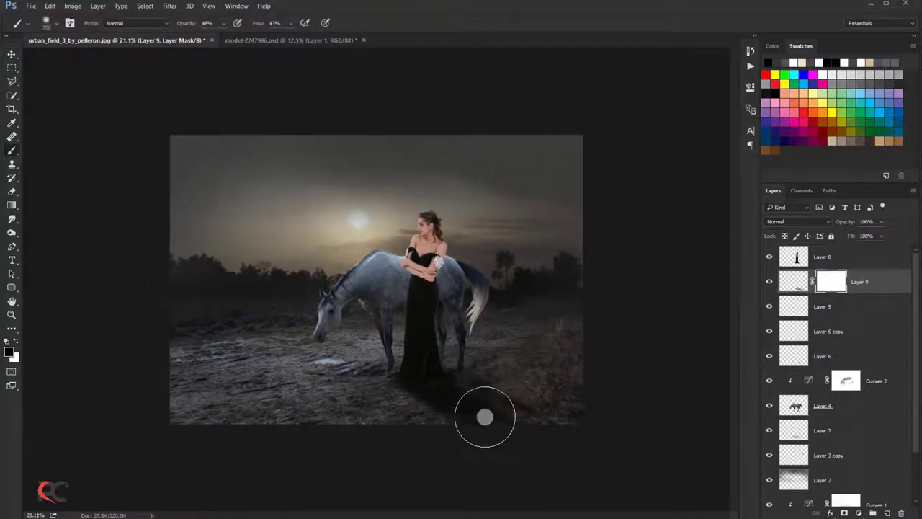
pyautogui.press(']')
pyautogui.press(']')
pyautogui.press(']')
pyautogui.press(']')
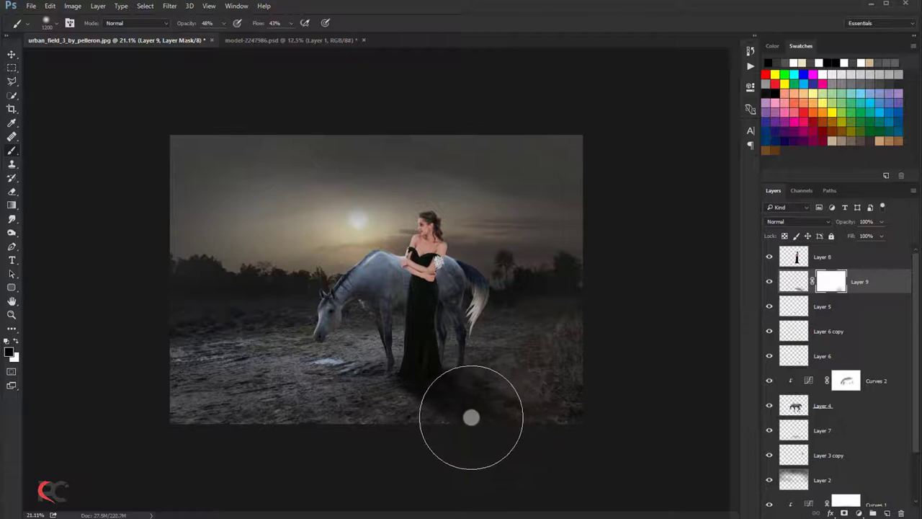
pyautogui.moveTo(460, 423)
pyautogui.mouseDown()
pyautogui.moveTo(480, 434)
pyautogui.moveTo(434, 436)
pyautogui.moveTo(462, 439)
pyautogui.mouseUp()
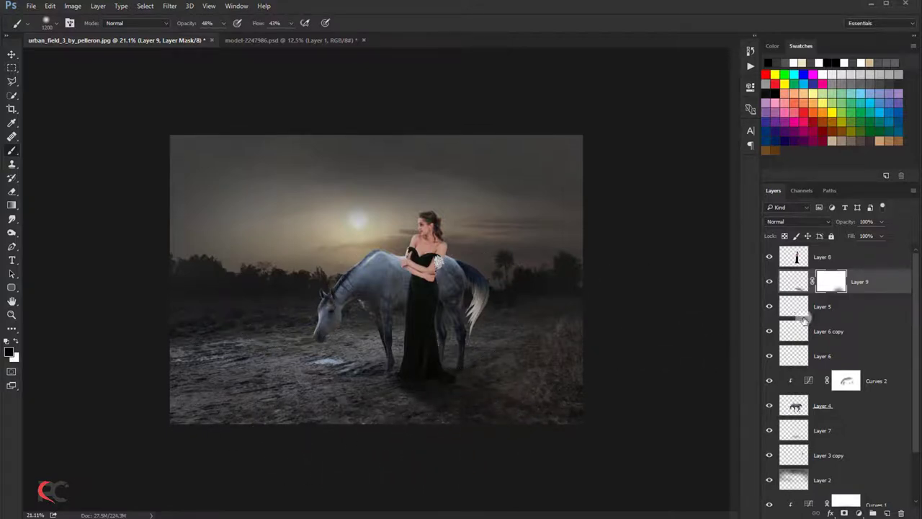
pyautogui.click(772, 283)
pyautogui.click(773, 283)
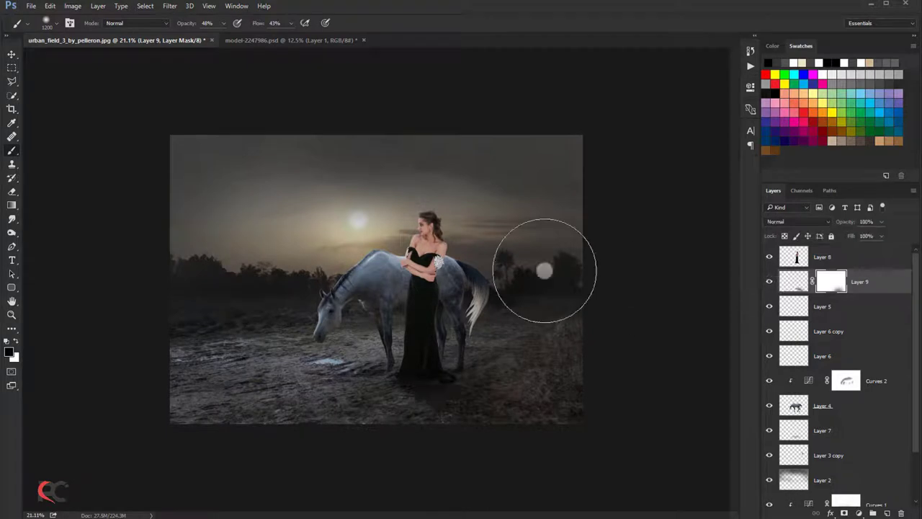
pyautogui.press('v')
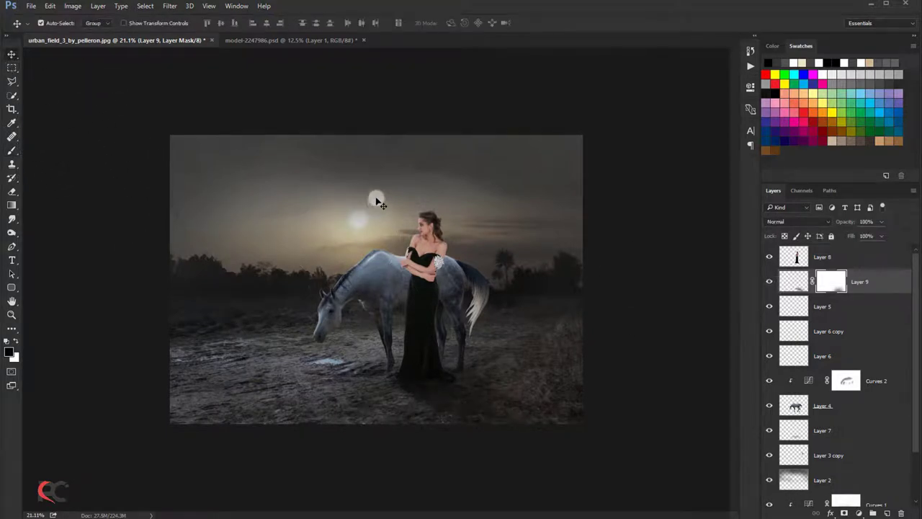
pyautogui.scroll(2, 377, 199)
pyautogui.scroll(2, 422, 202)
pyautogui.scroll(2, 425, 211)
pyautogui.scroll(1, 425, 211)
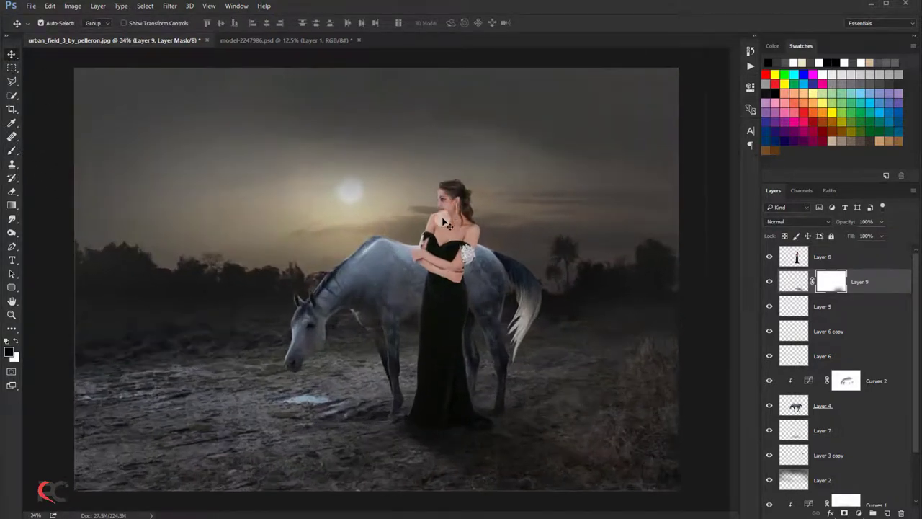
pyautogui.scroll(1, 432, 205)
pyautogui.click(821, 257)
pyautogui.scroll(2, 467, 234)
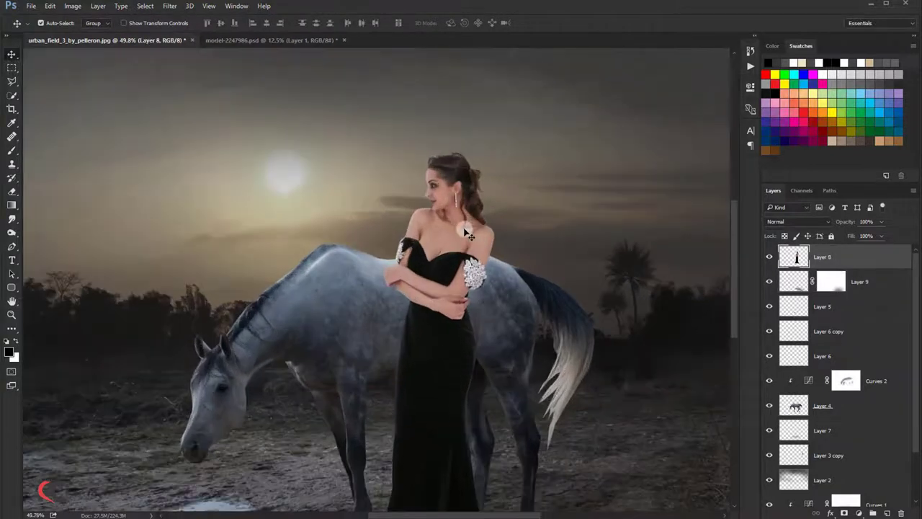
pyautogui.moveTo(439, 224); pyautogui.dragTo(431, 184)
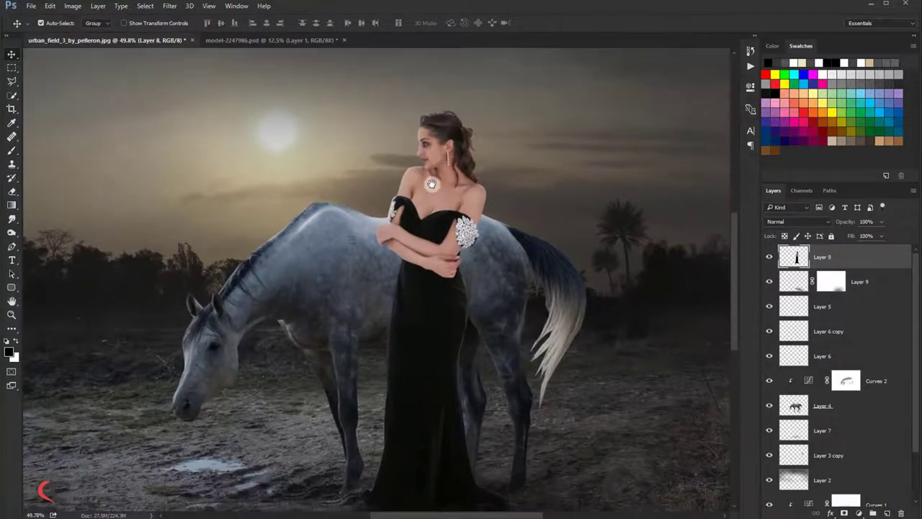
pyautogui.click(13, 231)
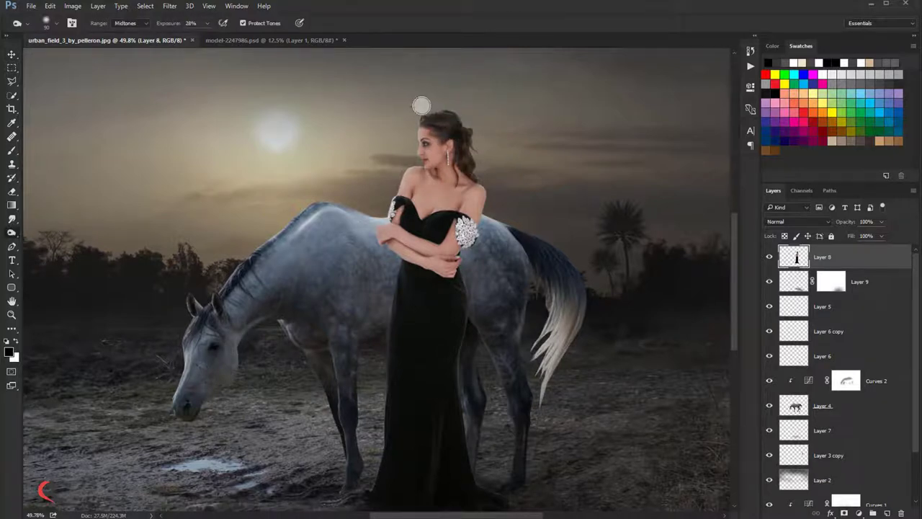
pyautogui.click(12, 54)
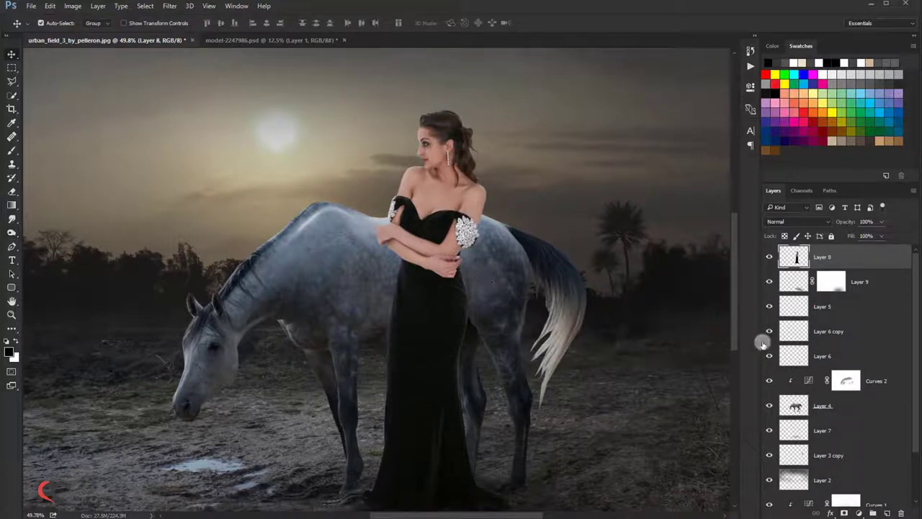
pyautogui.click(814, 407)
# Outline the horse's tail tip with a polygonal selection, then deselect it
pyautogui.scroll(1, 566, 381)
pyautogui.scroll(1, 565, 382)
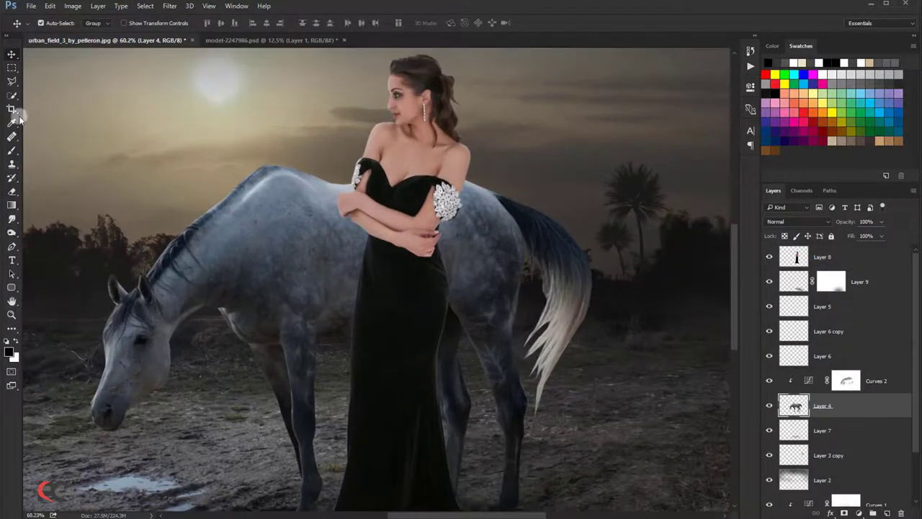
pyautogui.click(11, 82)
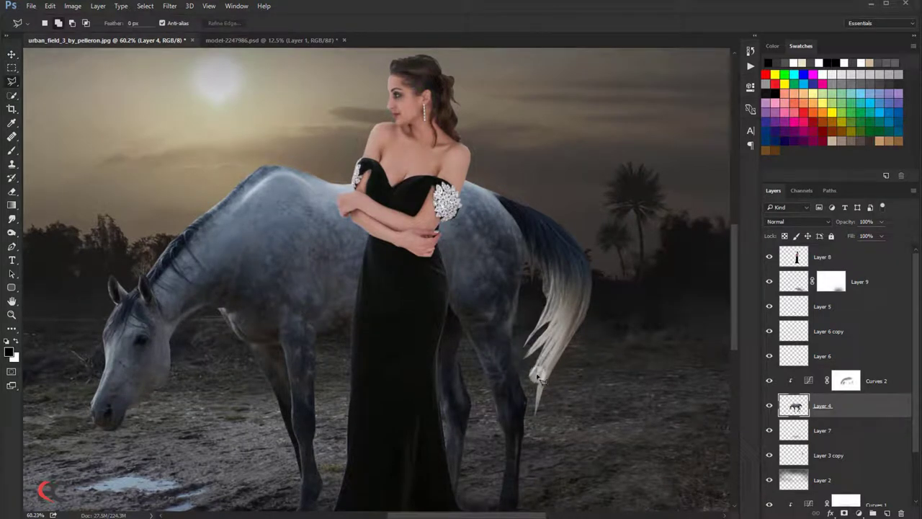
pyautogui.click(549, 387)
pyautogui.click(550, 406)
pyautogui.click(535, 424)
pyautogui.click(530, 406)
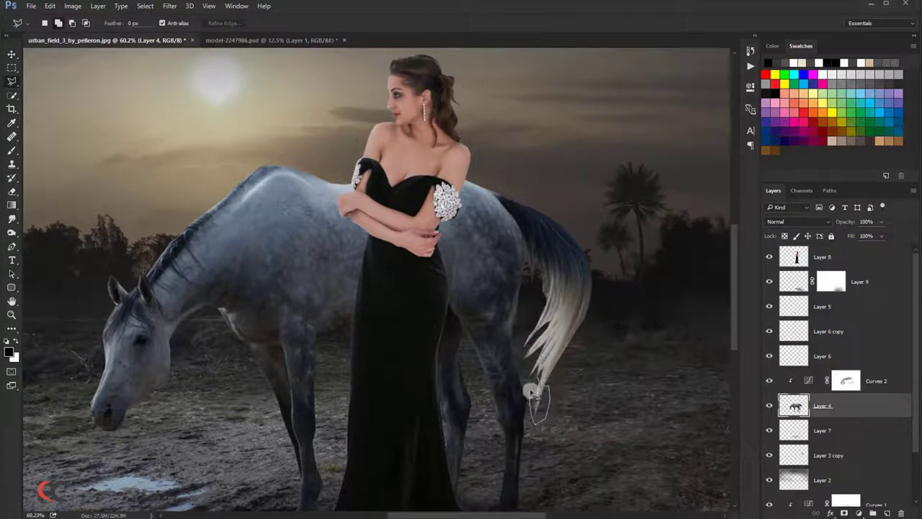
pyautogui.click(536, 379)
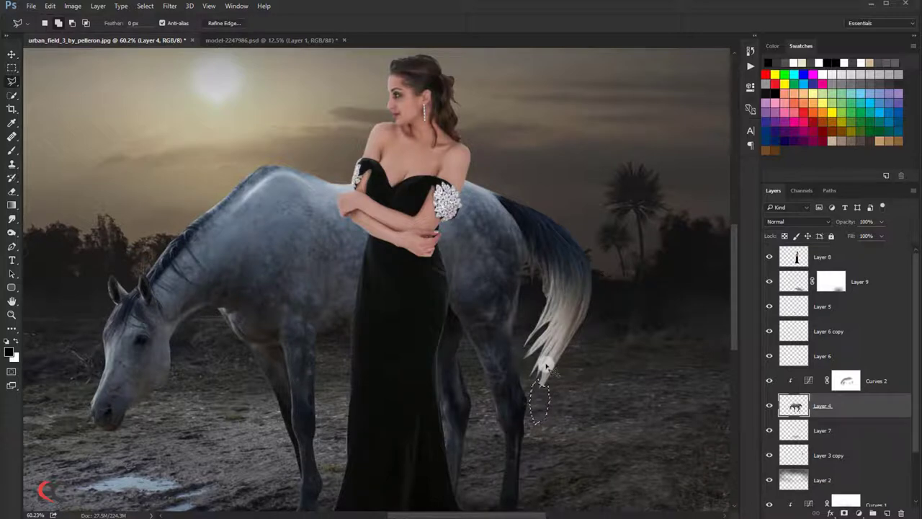
pyautogui.hotkey('ctrl', 'd')
# Smudge the horse's tail tip into finer strands with an 11 px brush at 92% strength
pyautogui.click(11, 218)
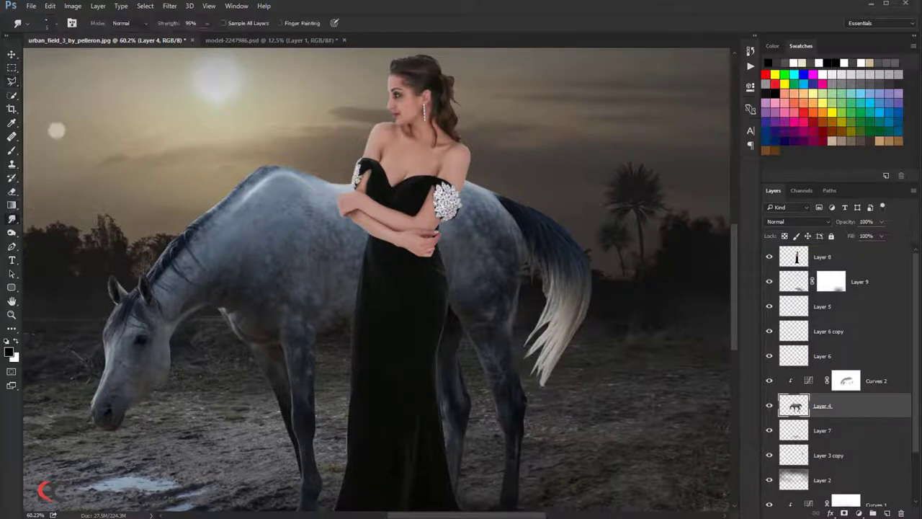
pyautogui.click(51, 24)
pyautogui.click(126, 189)
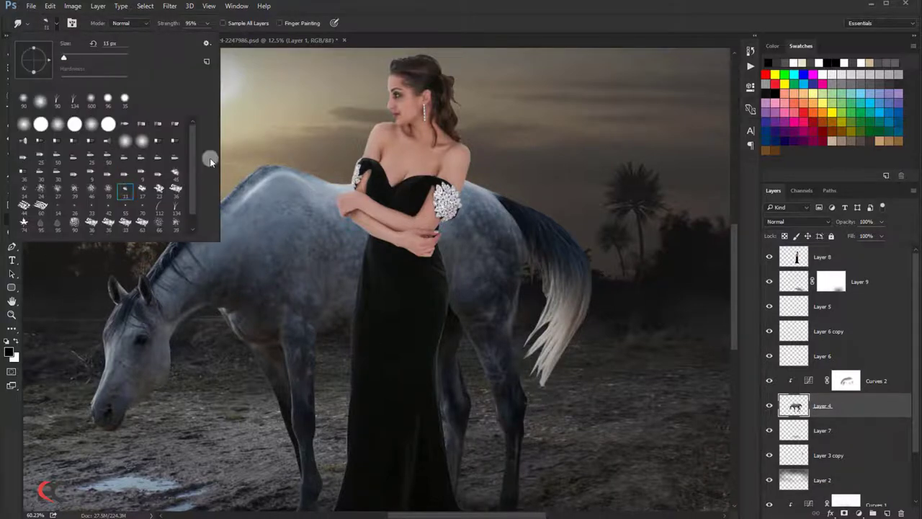
pyautogui.click(379, 25)
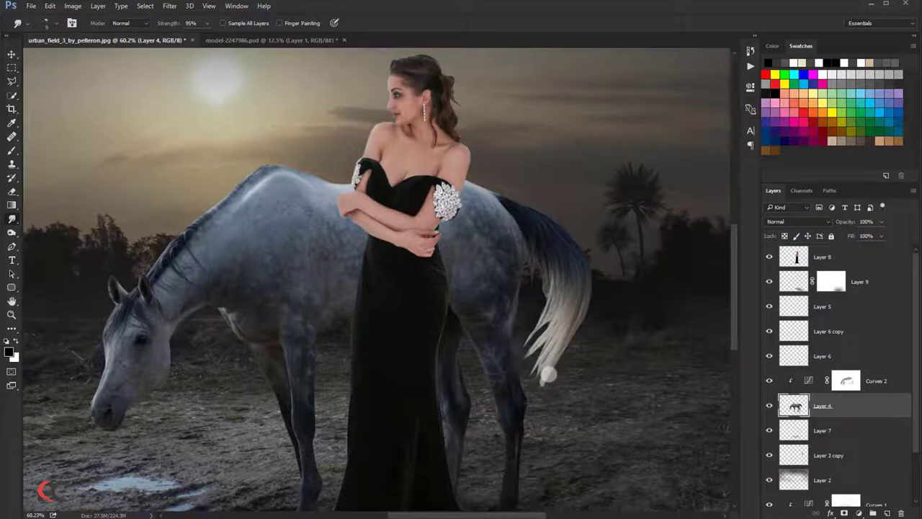
pyautogui.click(206, 28)
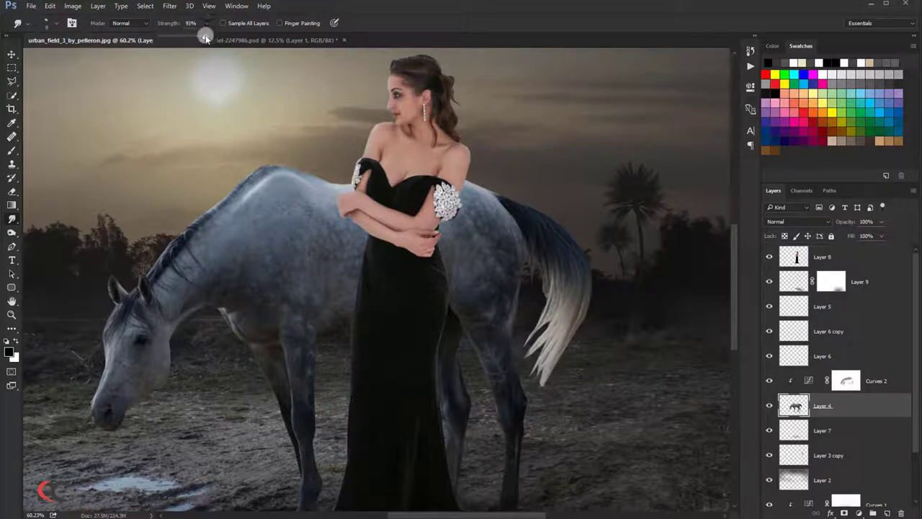
pyautogui.moveTo(206, 37); pyautogui.dragTo(205, 37)
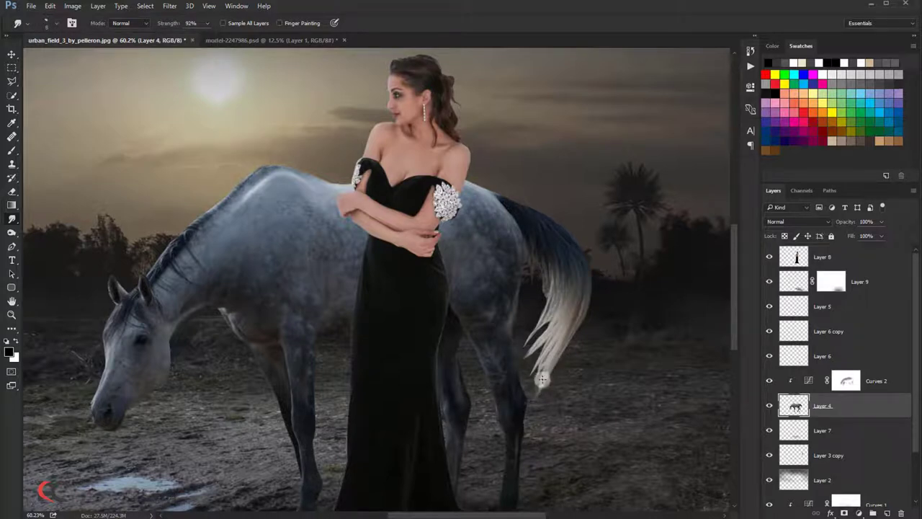
pyautogui.moveTo(549, 335); pyautogui.dragTo(530, 363)
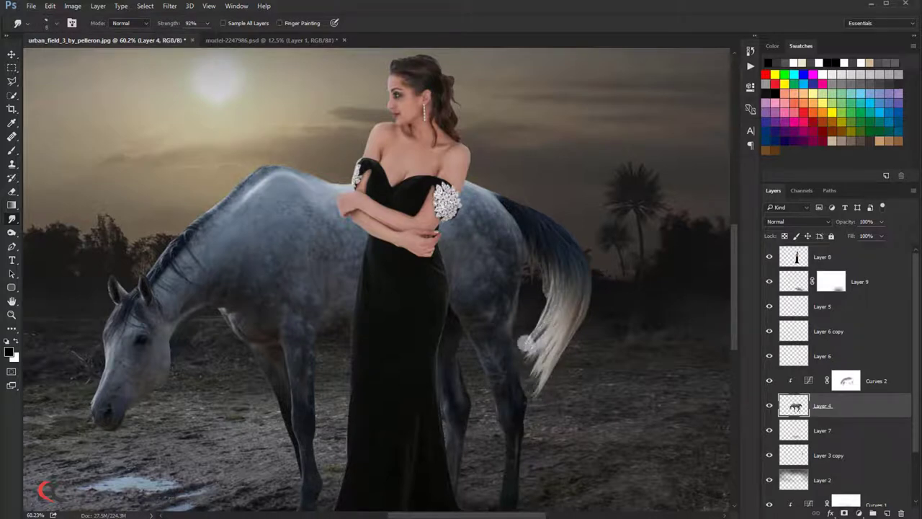
pyautogui.scroll(2, 416, 242)
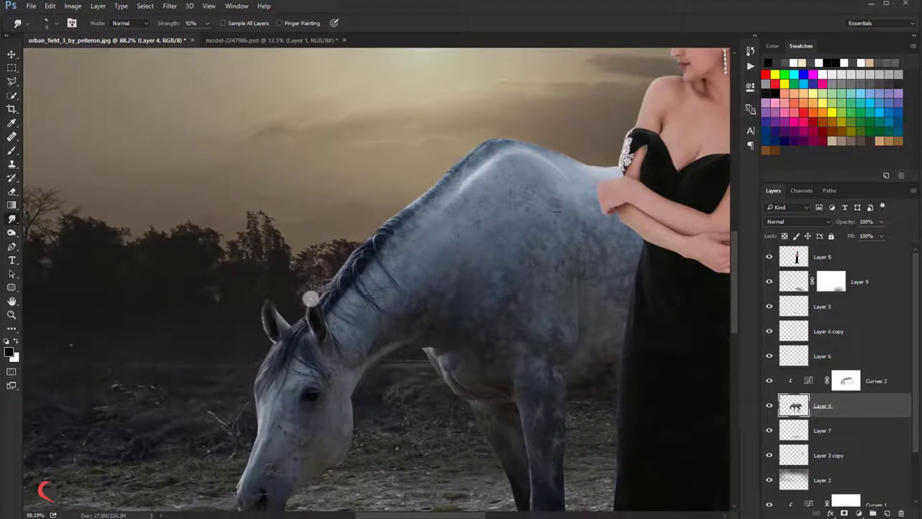
# Make the woman's Layer 8 the active layer and switch to the Move tool
pyautogui.scroll(-4, 305, 320)
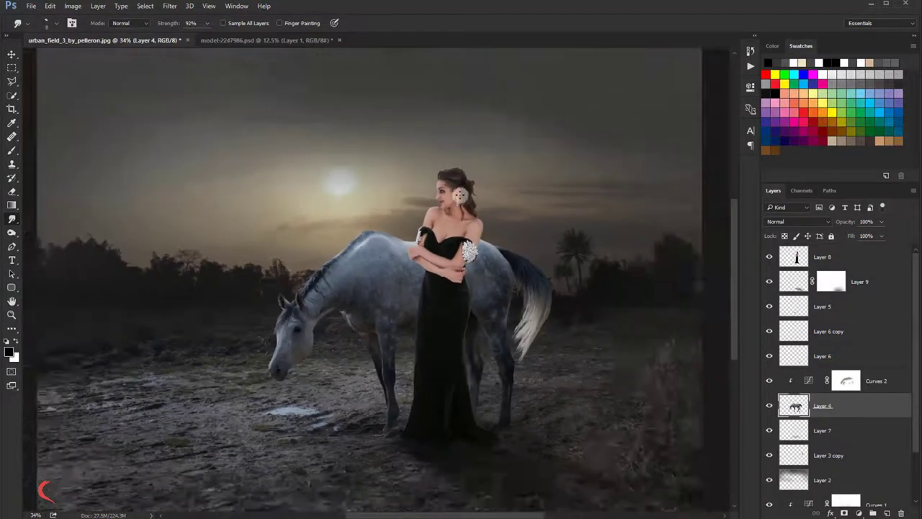
pyautogui.scroll(5, 475, 163)
pyautogui.click(835, 261)
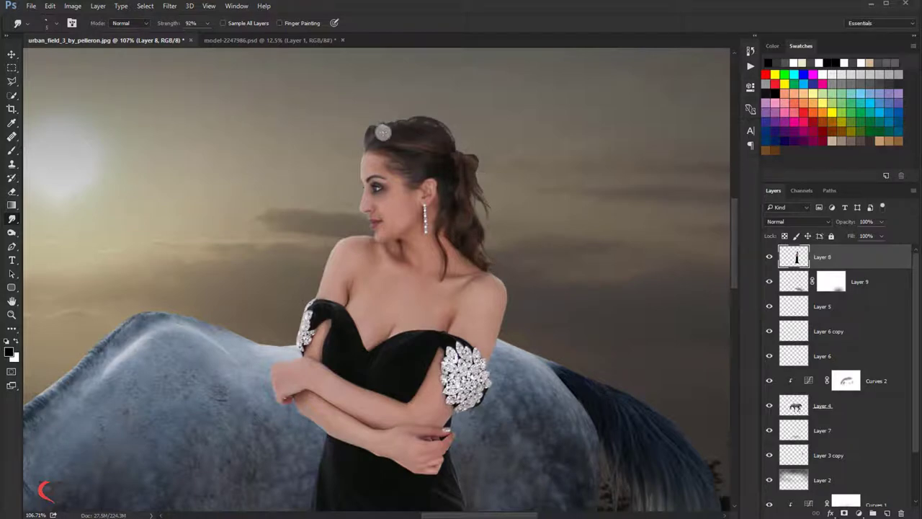
pyautogui.scroll(-1, 401, 174)
pyautogui.scroll(-1, 402, 175)
pyautogui.scroll(-1, 401, 174)
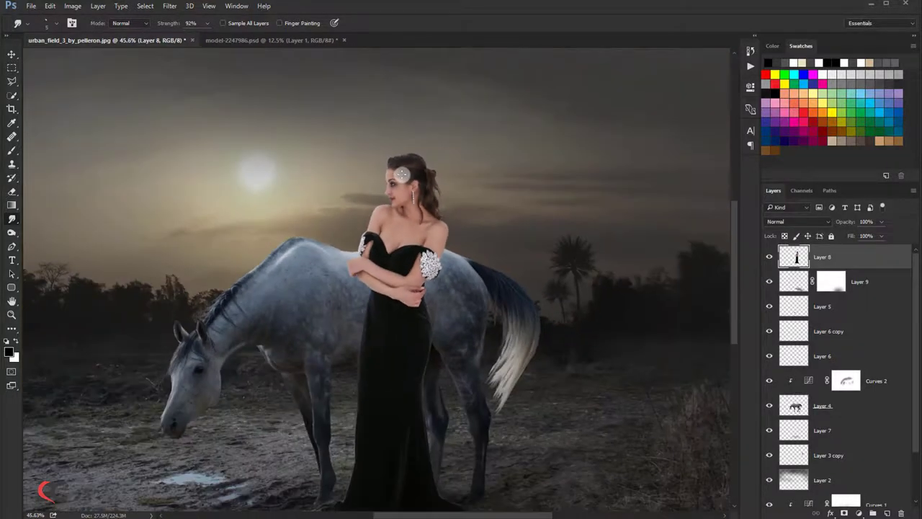
pyautogui.scroll(-1, 401, 175)
pyautogui.scroll(-1, 401, 175)
pyautogui.click(12, 54)
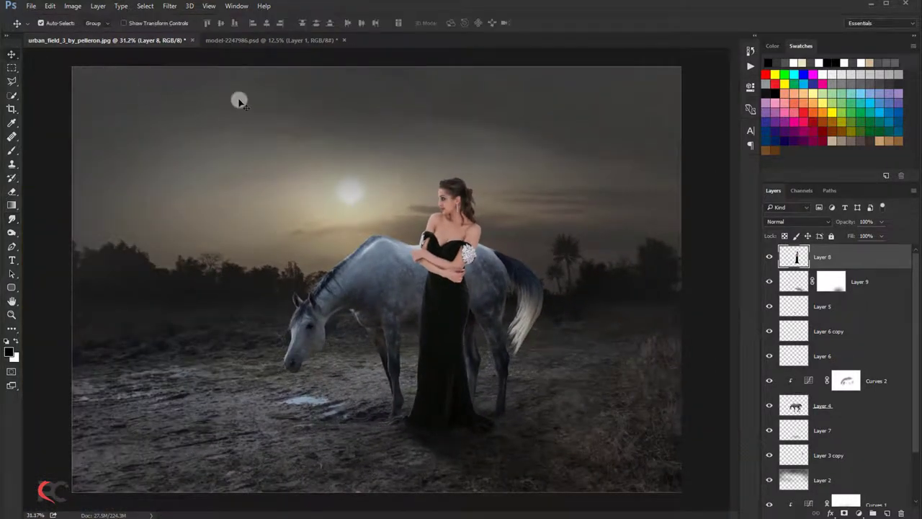
# Close model-2247986.psd without saving and add a new Layer 10 clipped to the woman's layer
pyautogui.click(229, 42)
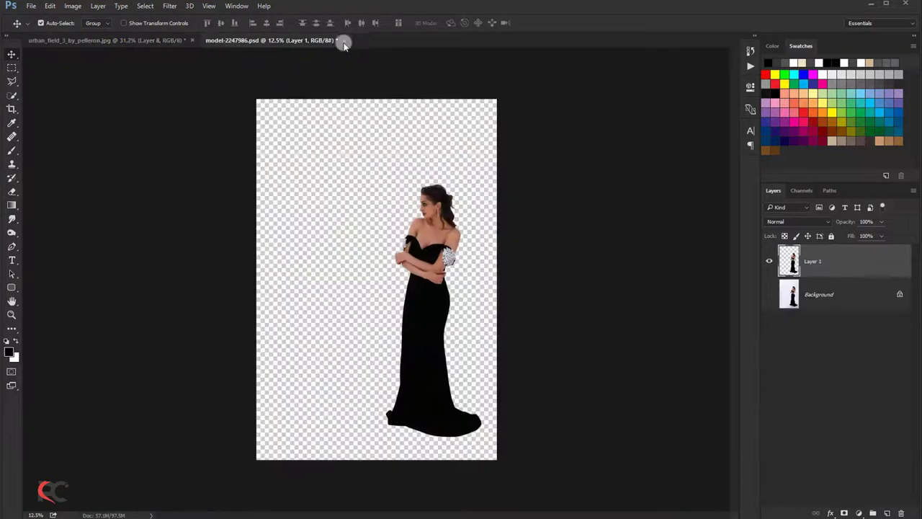
pyautogui.click(343, 40)
pyautogui.click(447, 200)
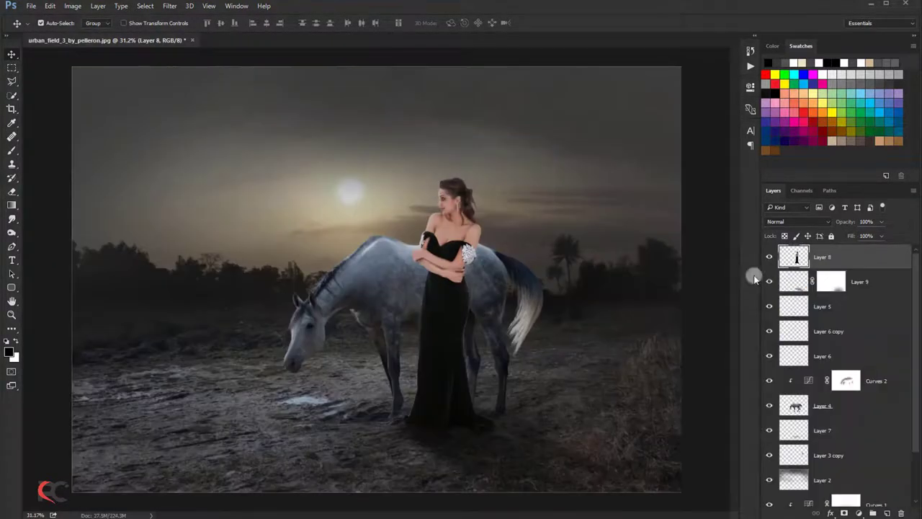
pyautogui.click(886, 512)
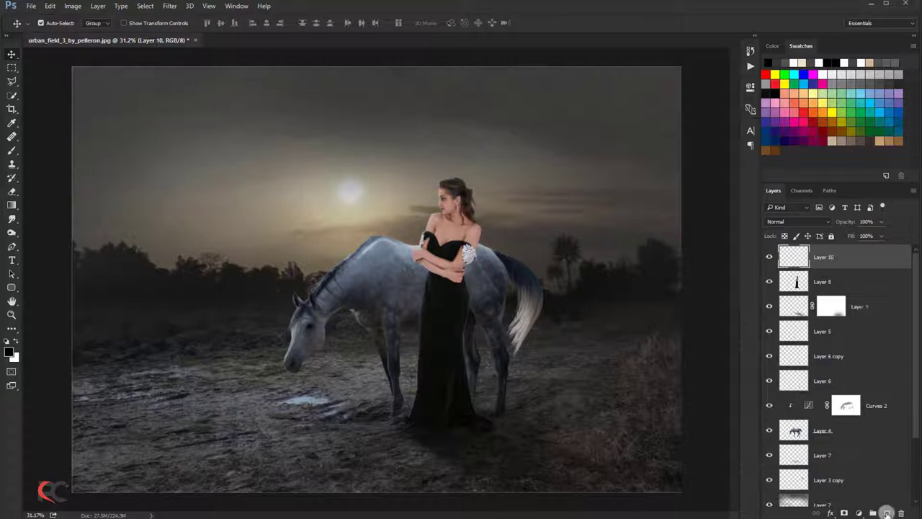
pyautogui.rightClick(845, 257)
pyautogui.click(883, 240)
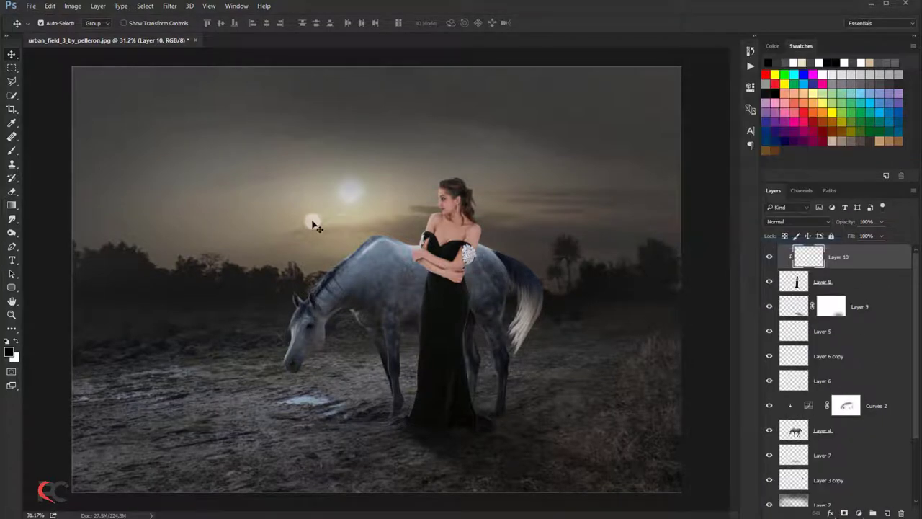
# Fill Layer 10 with 50% Gray and set its blend mode to Overlay
pyautogui.click(49, 6)
pyautogui.click(77, 154)
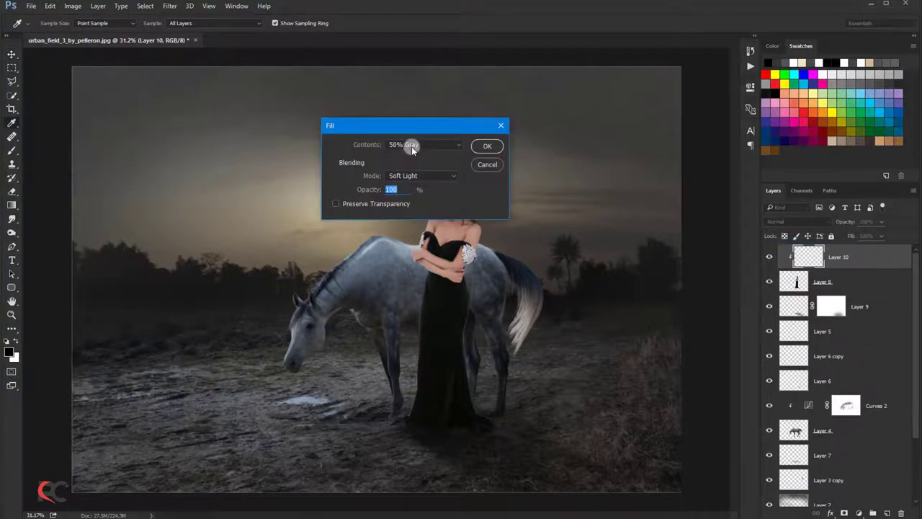
pyautogui.click(411, 146)
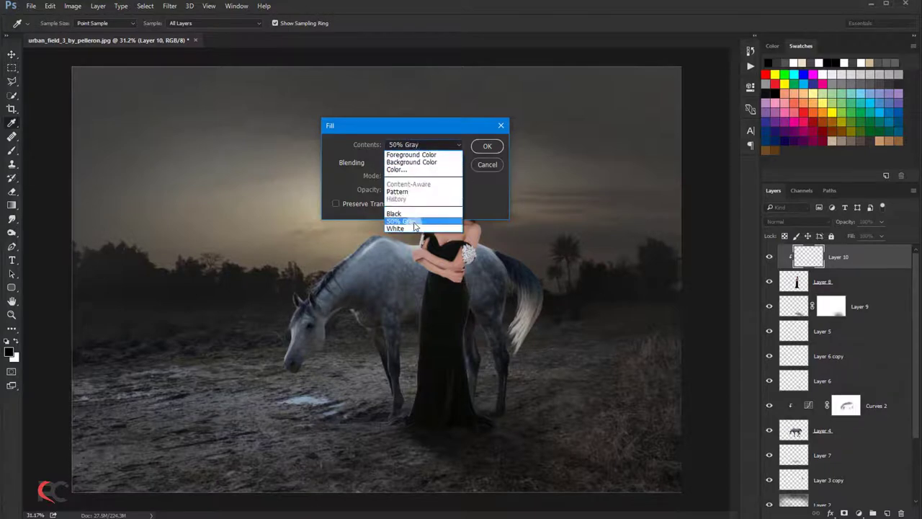
pyautogui.click(415, 221)
pyautogui.click(418, 176)
pyautogui.click(422, 319)
pyautogui.click(487, 146)
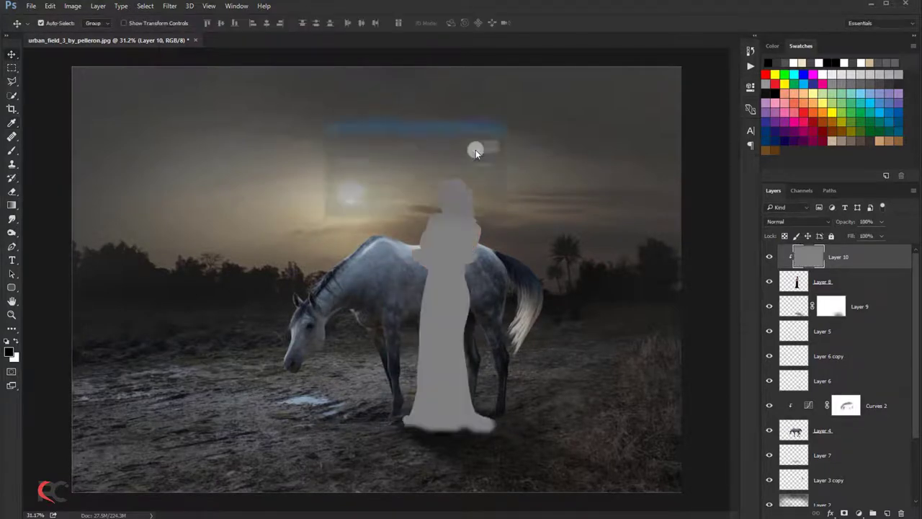
pyautogui.press('v')
pyautogui.click(792, 222)
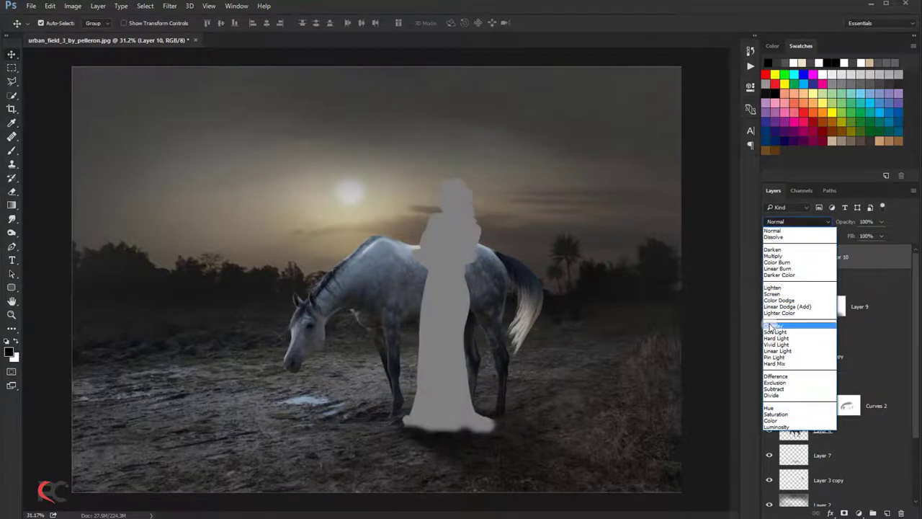
pyautogui.click(777, 325)
# Zoom in on the woman and set the Burn tool to Midtones at 10% exposure
pyautogui.hotkey('ctrl', '+')
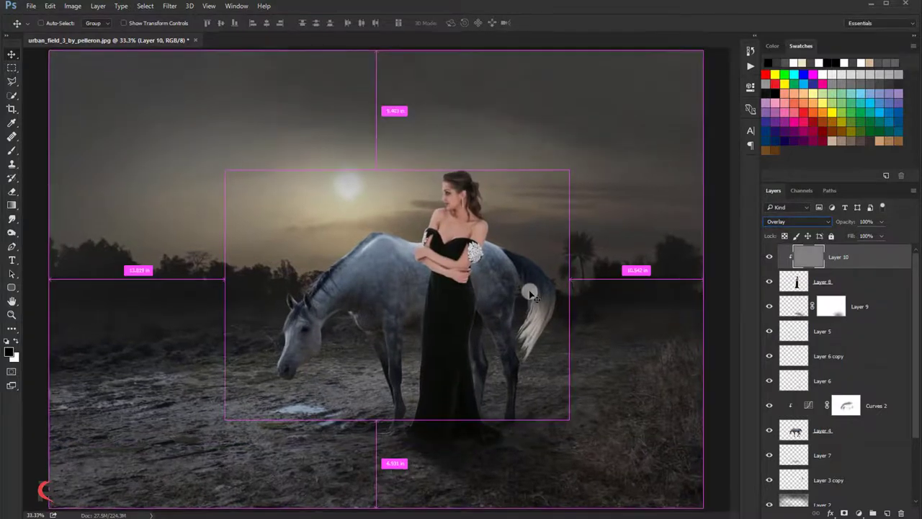
pyautogui.hotkey('ctrl', '+')
pyautogui.moveTo(419, 213); pyautogui.dragTo(303, 239)
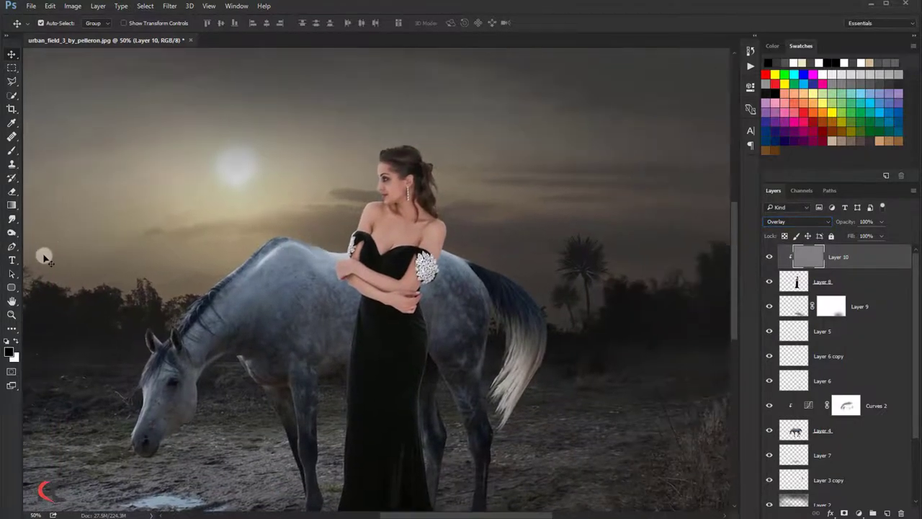
pyautogui.click(12, 234)
pyautogui.click(35, 242)
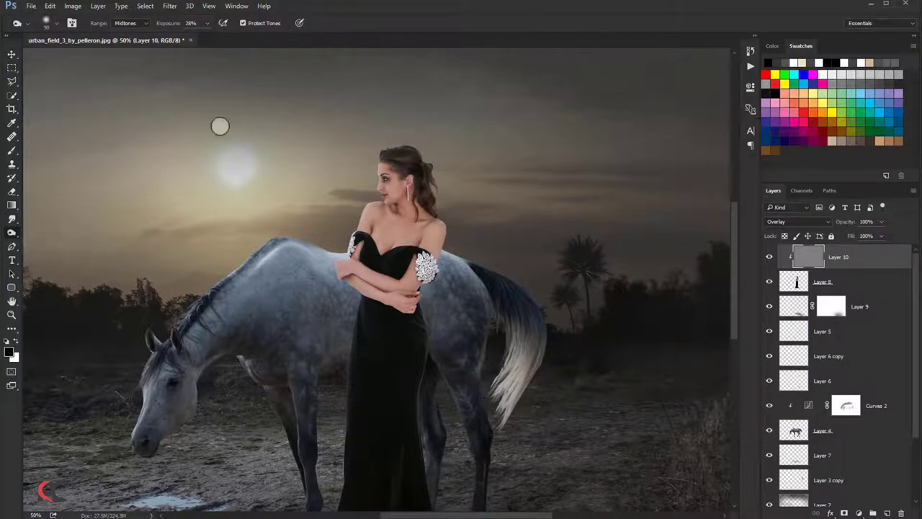
pyautogui.click(208, 23)
pyautogui.moveTo(204, 36); pyautogui.dragTo(196, 36)
pyautogui.click(446, 231)
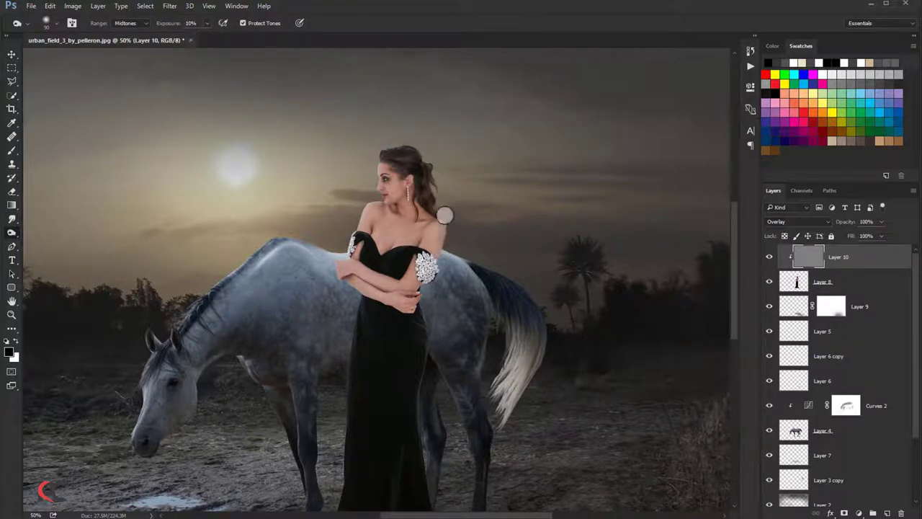
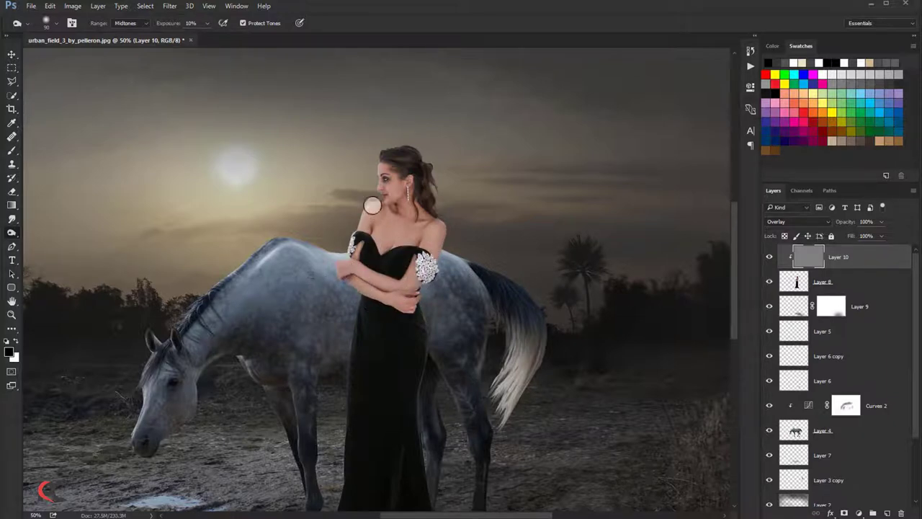
# Dodge the woman's neck highlight with the Dodge Tool at 16% midtone exposure
pyautogui.rightClick(12, 232)
pyautogui.click(43, 230)
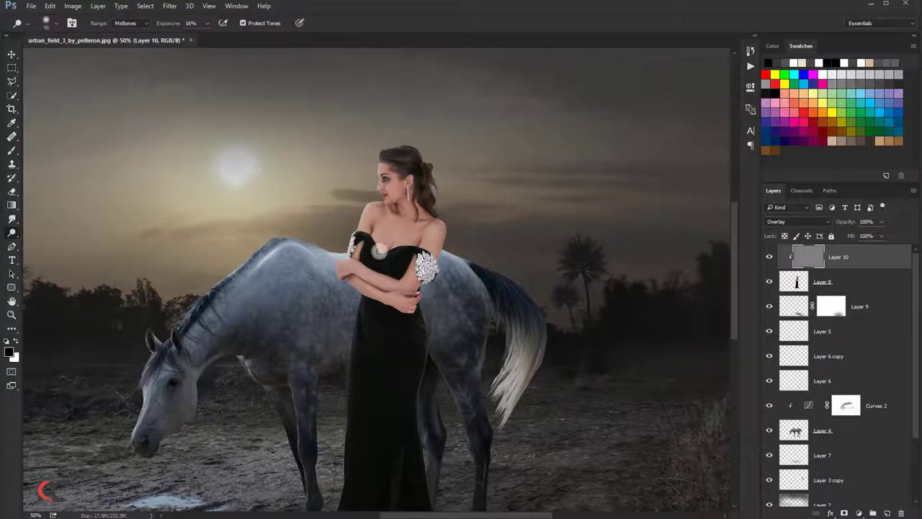
pyautogui.scroll(2, 378, 250)
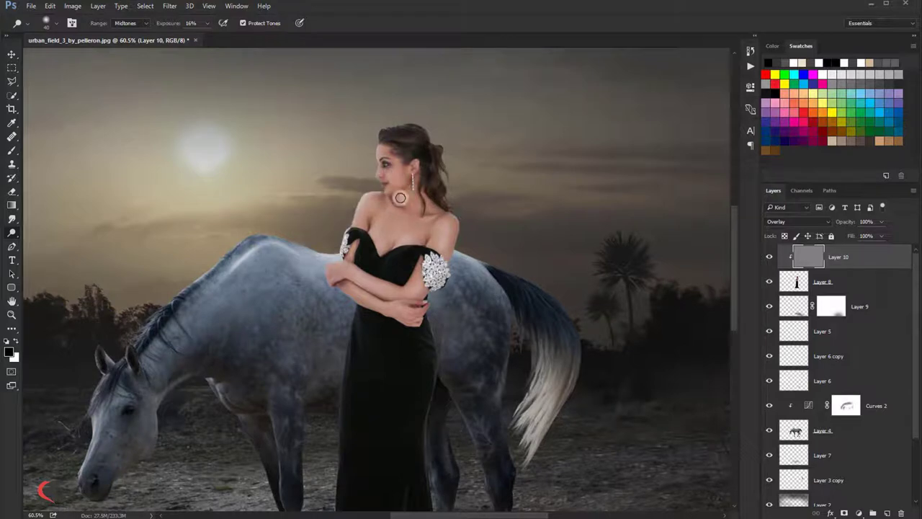
pyautogui.click(421, 207)
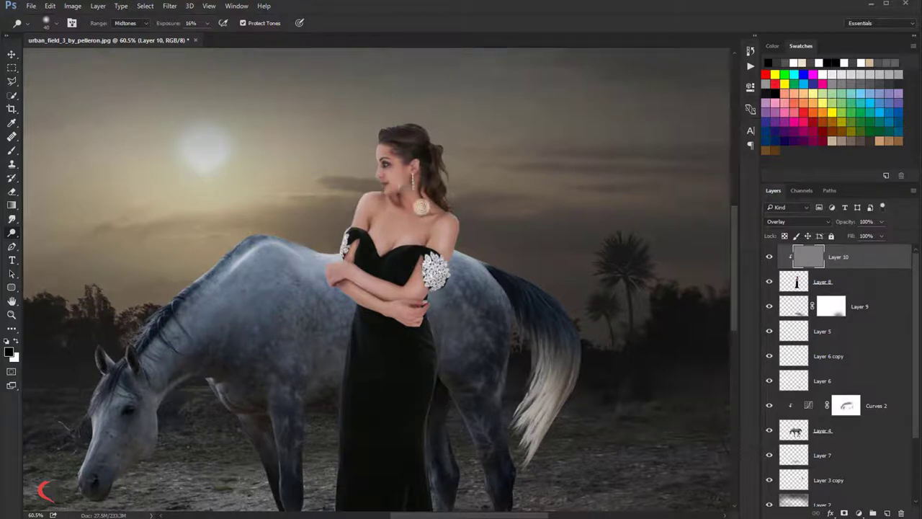
# Show Layer 10 and reduce Layer 8's saturation to -20 with Hue/Saturation
pyautogui.click(768, 257)
pyautogui.click(850, 286)
pyautogui.hotkey('ctrl', 'u')
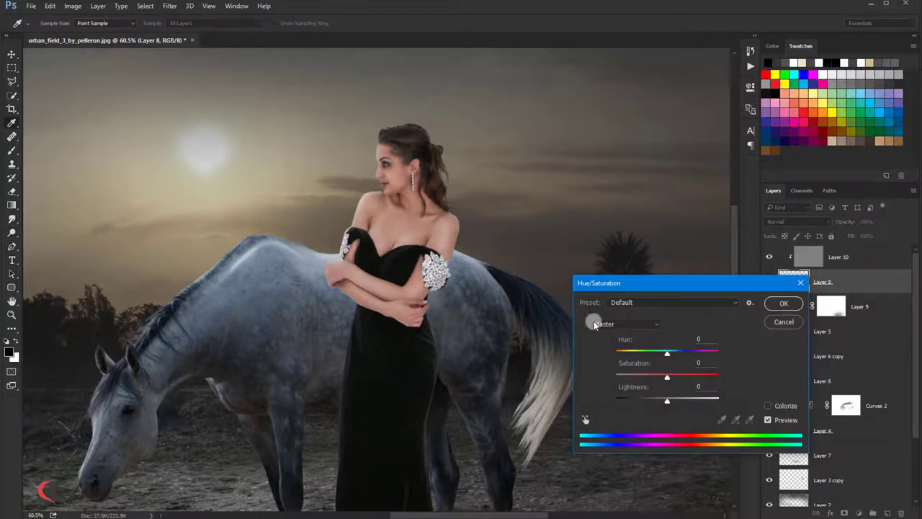
pyautogui.moveTo(662, 377); pyautogui.dragTo(657, 378)
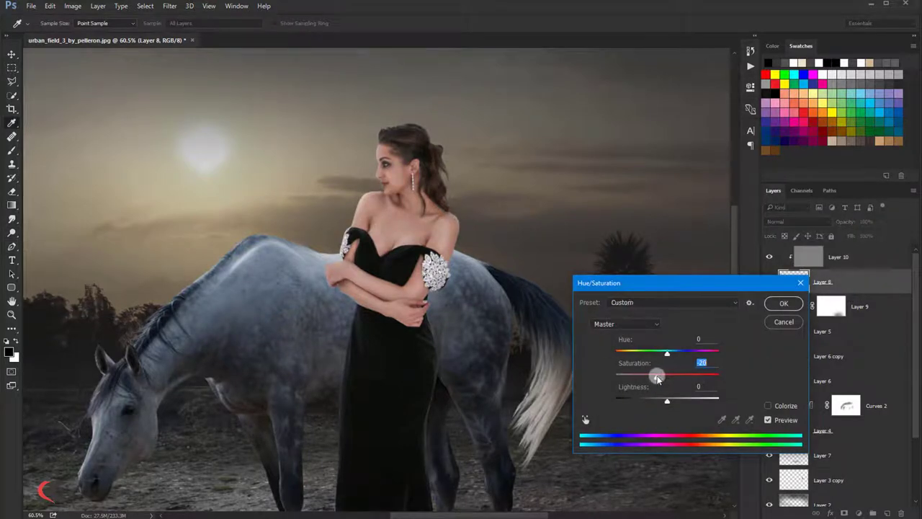
pyautogui.click(772, 303)
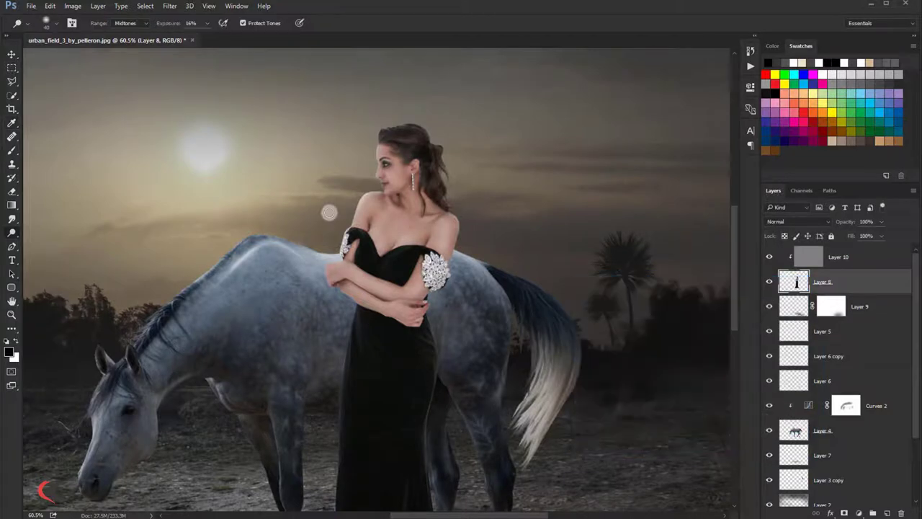
# Dodge the hair on overlay Layer 10 at 10% exposure, toggling it to compare
pyautogui.scroll(-1, 260, 189)
pyautogui.scroll(-1, 256, 186)
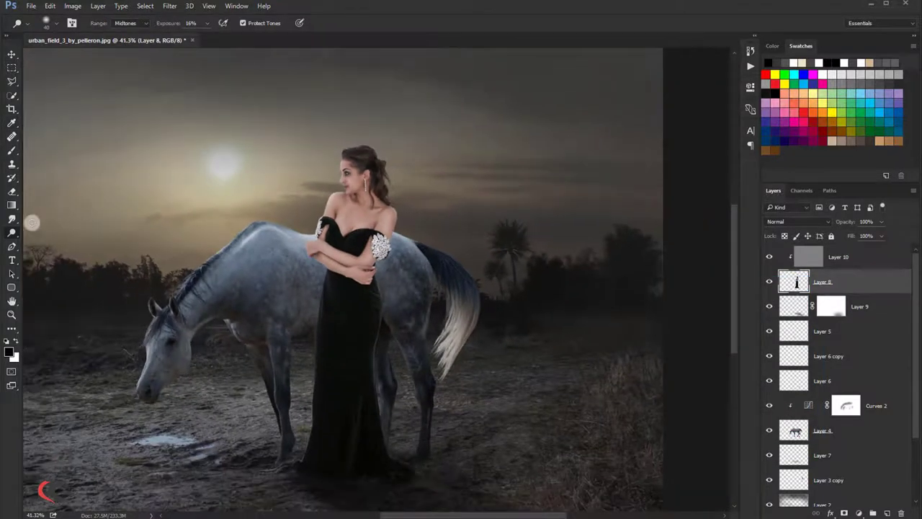
pyautogui.keyDown('alt'); pyautogui.click(12, 233); pyautogui.keyUp('alt')
pyautogui.scroll(1, 357, 166)
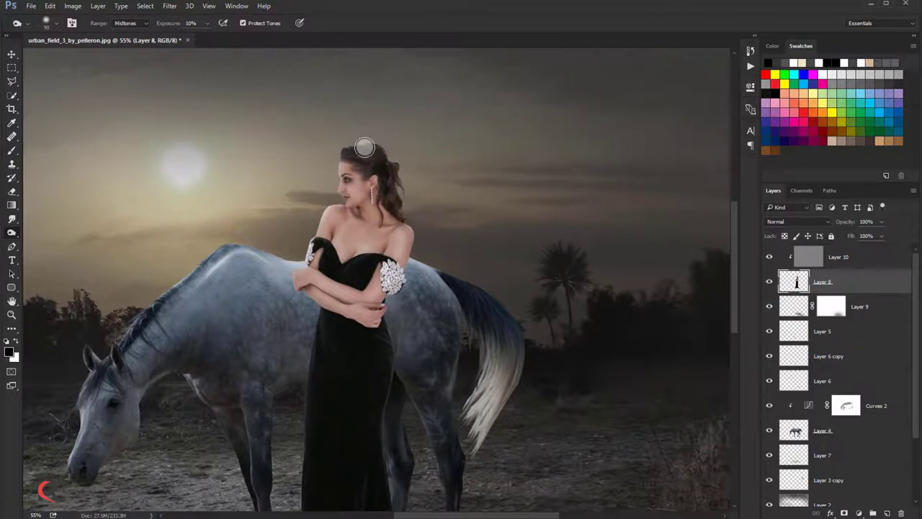
pyautogui.click(821, 258)
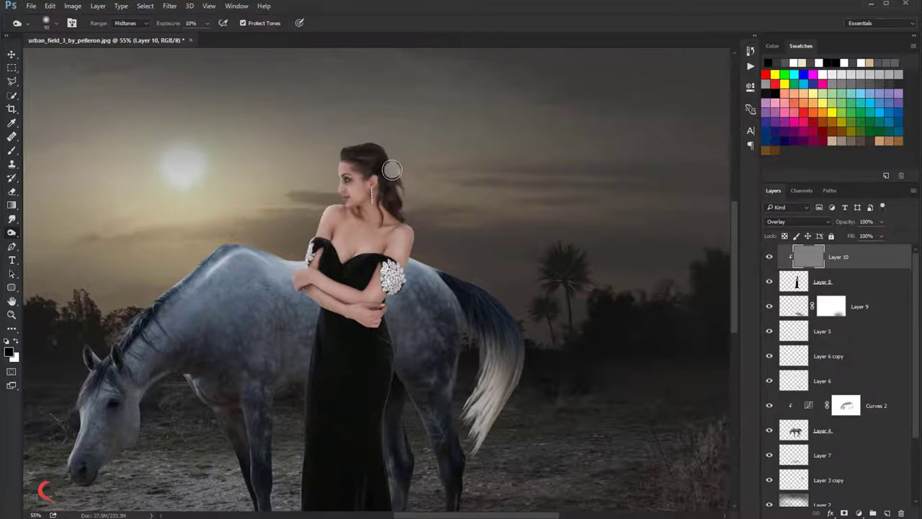
pyautogui.scroll(-1, 576, 229)
pyautogui.scroll(-2, 640, 267)
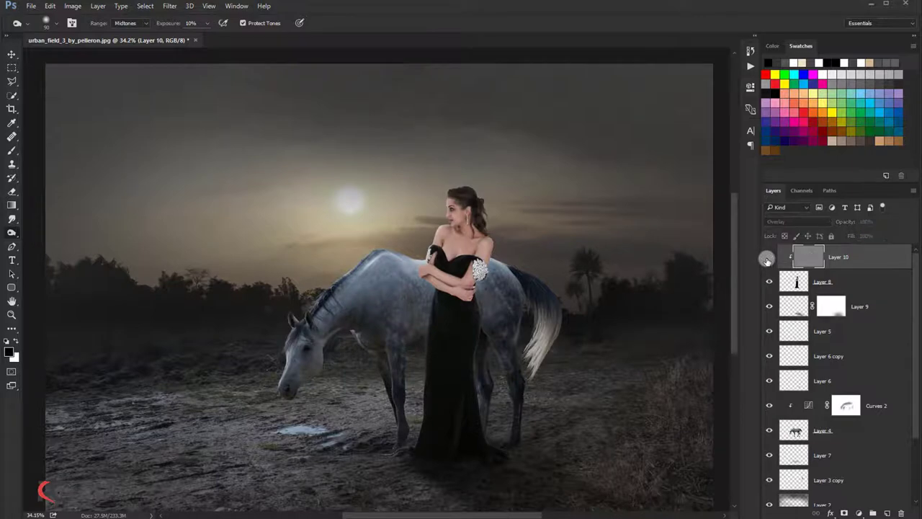
pyautogui.click(767, 257)
pyautogui.scroll(-2, 562, 266)
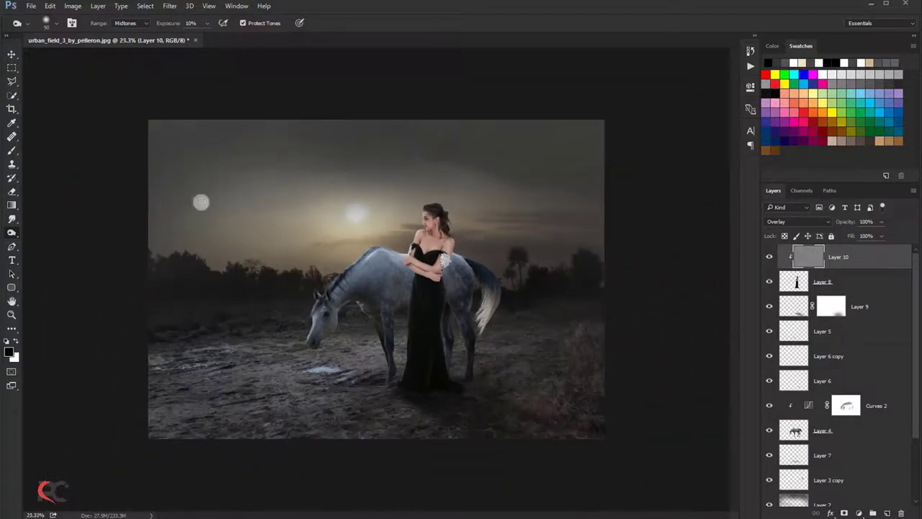
# Switch to the Move tool and make Layer 9 active
pyautogui.click(13, 57)
pyautogui.scroll(-1, 363, 224)
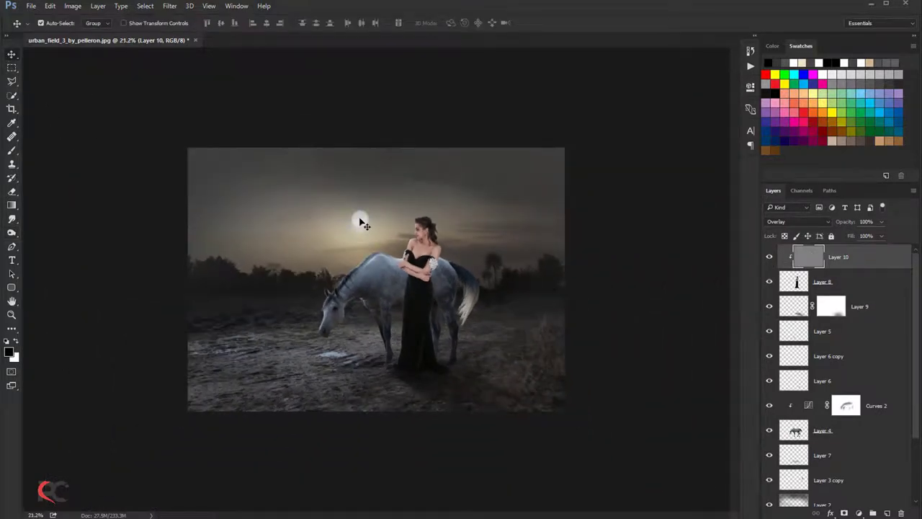
pyautogui.scroll(1, 362, 224)
pyautogui.scroll(1, 362, 224)
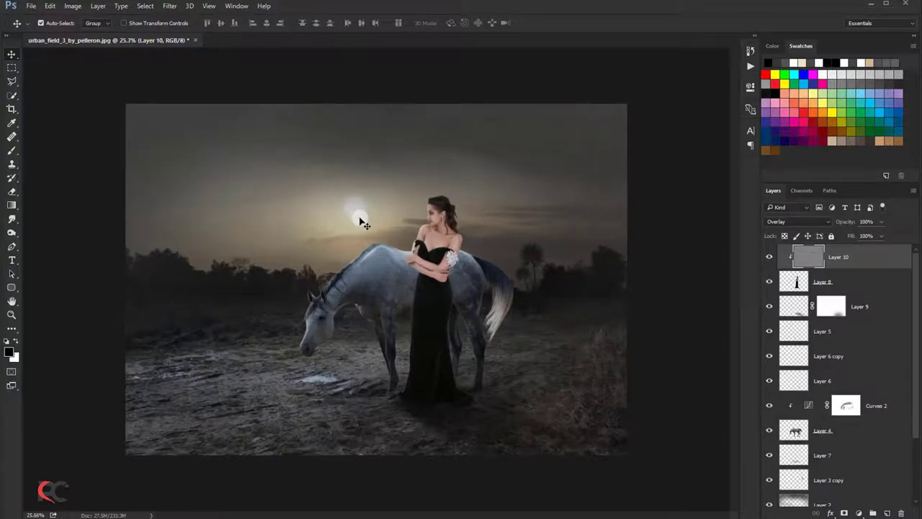
pyautogui.scroll(2, 383, 401)
pyautogui.scroll(4, 389, 407)
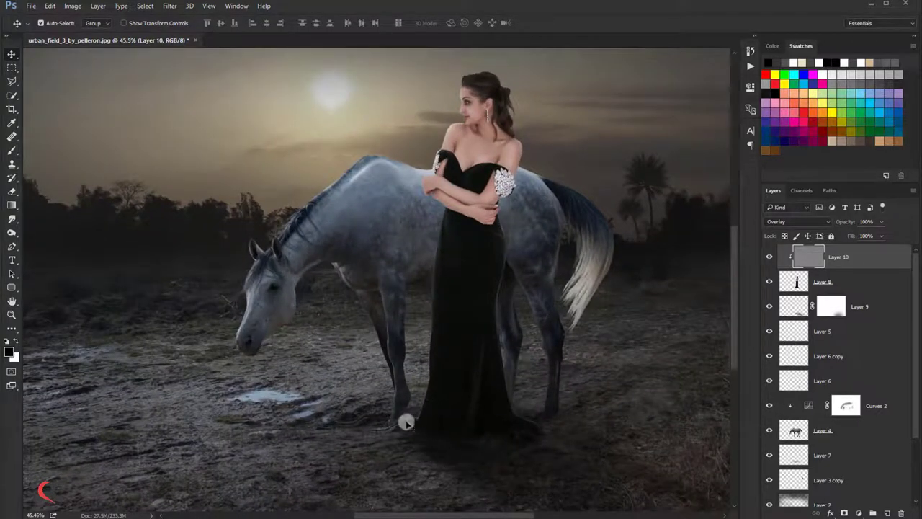
pyautogui.click(404, 422)
# Drop Layer 5's brightness to -52 using Image > Adjustments > Brightness/Contrast
pyautogui.click(815, 341)
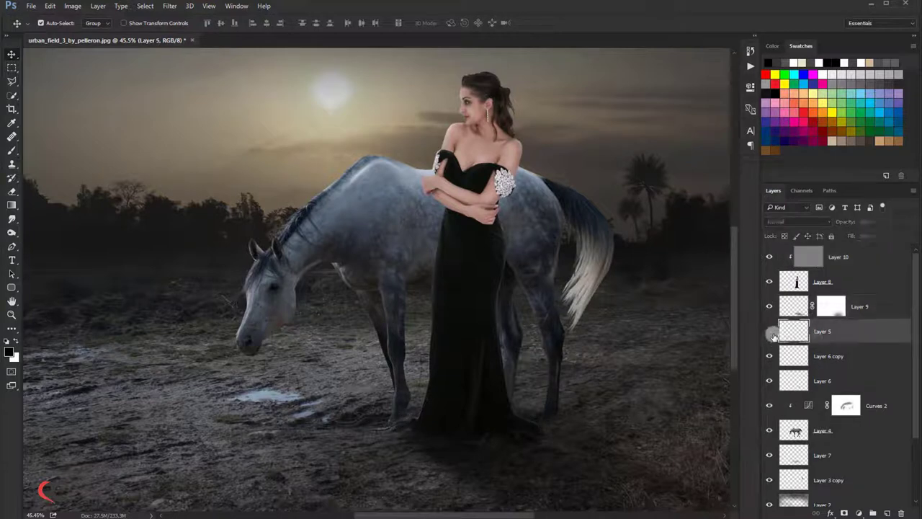
pyautogui.click(72, 6)
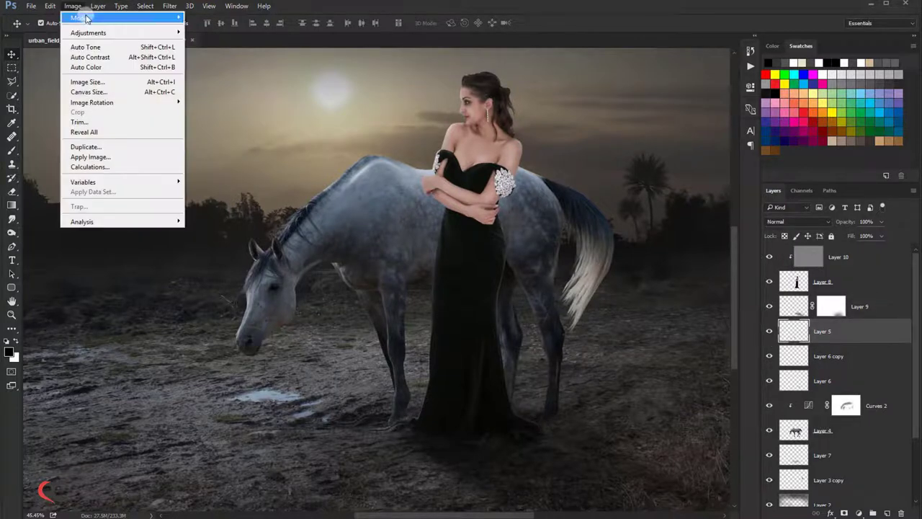
pyautogui.click(217, 32)
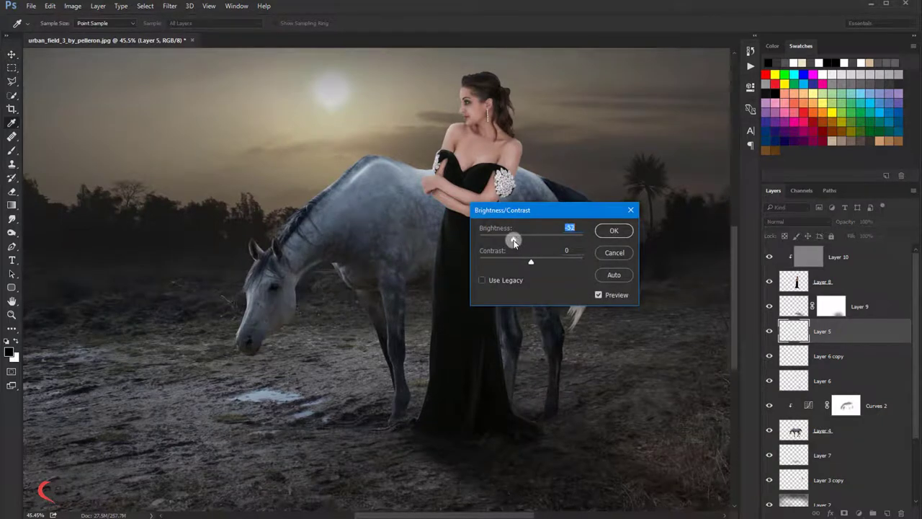
pyautogui.click(613, 231)
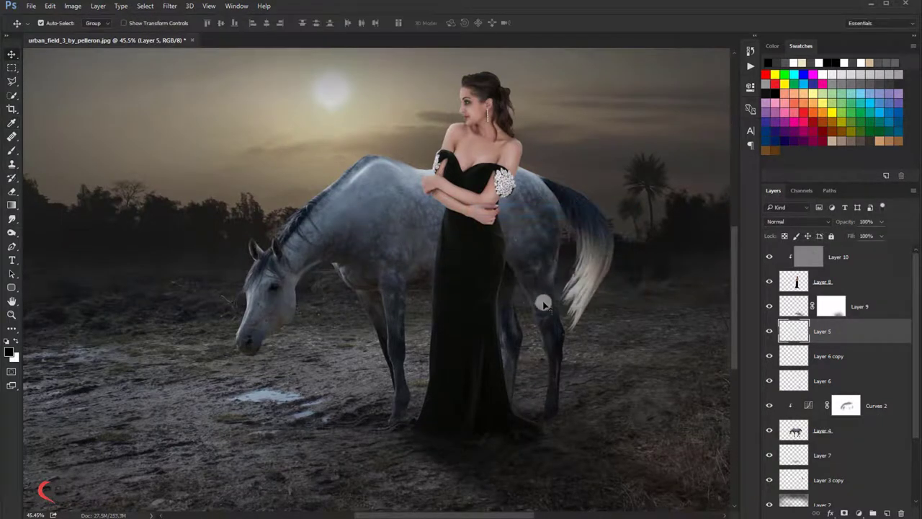
pyautogui.scroll(-2, 528, 313)
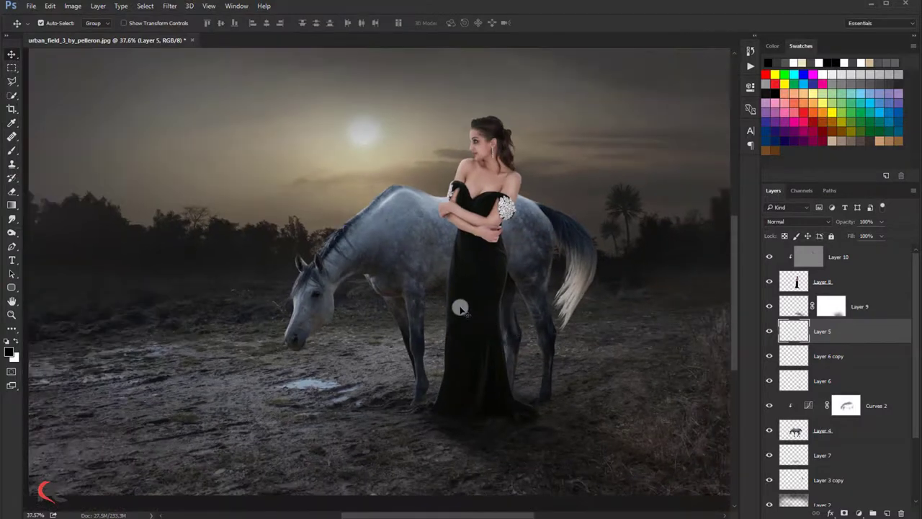
pyautogui.scroll(-1, 460, 309)
pyautogui.scroll(-1, 461, 308)
pyautogui.scroll(-1, 441, 285)
pyautogui.scroll(-1, 434, 274)
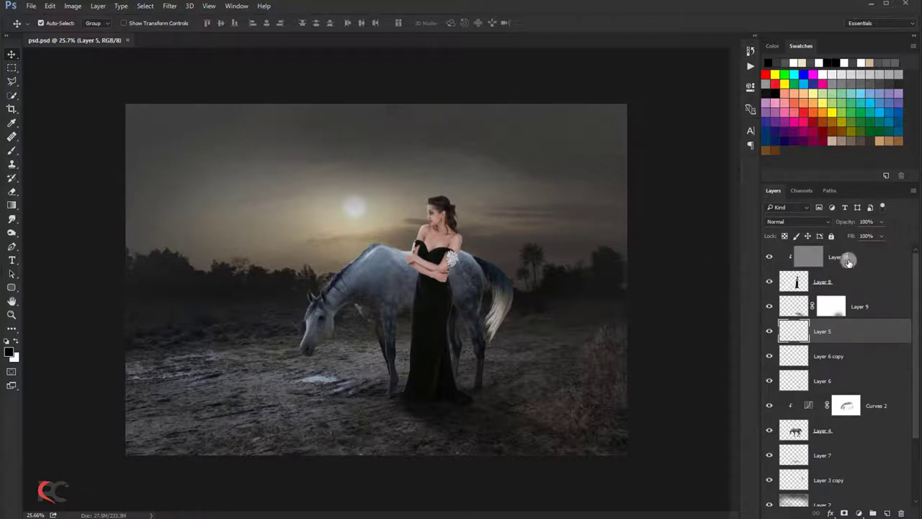
# Add a Gradient Fill layer above Layer 10 and lower its opacity to 34%
pyautogui.click(848, 261)
pyautogui.click(856, 511)
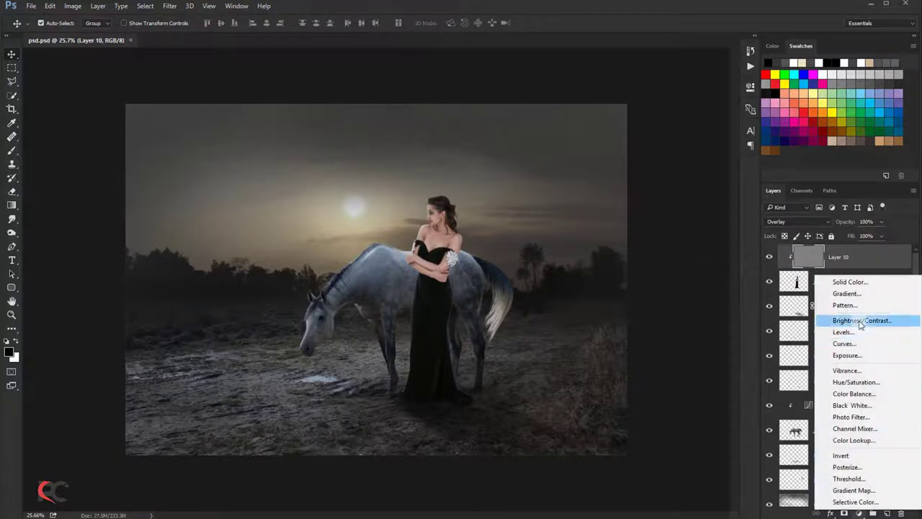
pyautogui.click(840, 297)
pyautogui.click(789, 204)
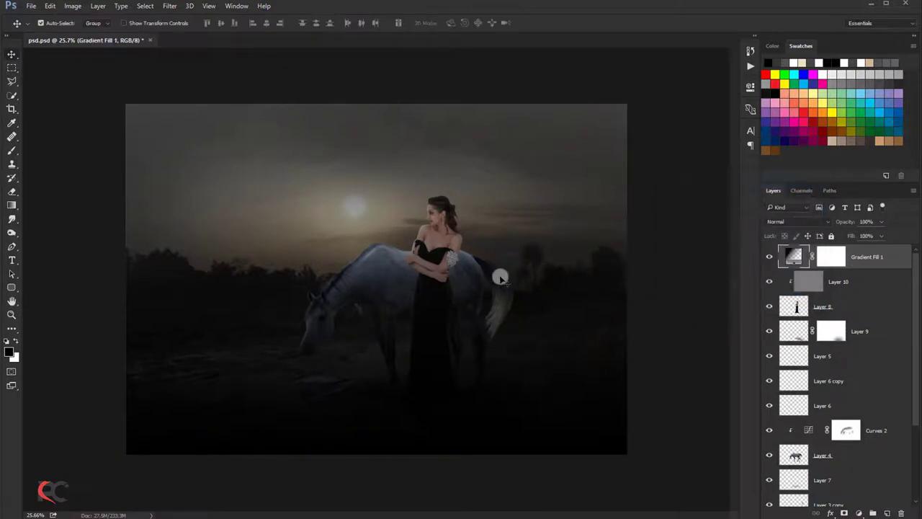
pyautogui.moveTo(851, 235); pyautogui.dragTo(850, 234)
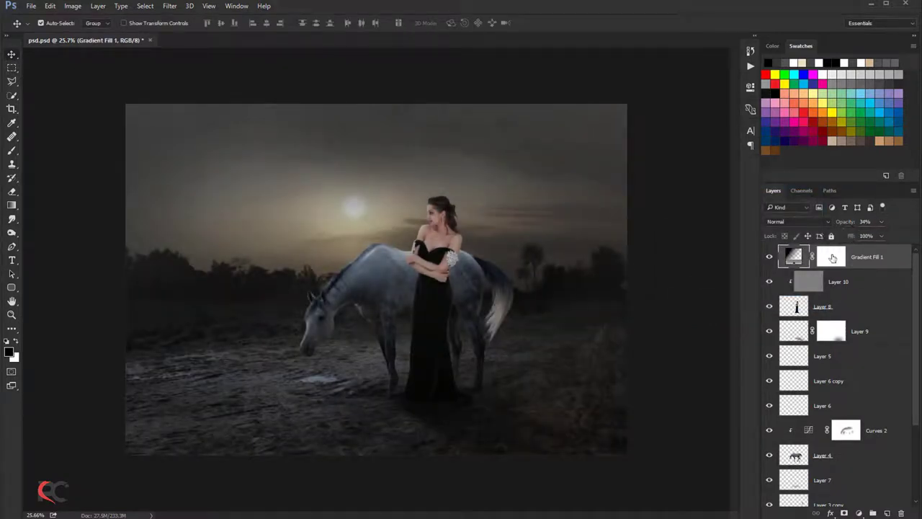
# Brush the gradient mask around the dress and horse at 72% flow
pyautogui.click(831, 256)
pyautogui.click(11, 154)
pyautogui.moveTo(432, 335)
pyautogui.mouseDown()
pyautogui.moveTo(449, 321)
pyautogui.moveTo(414, 321)
pyautogui.moveTo(470, 308)
pyautogui.moveTo(331, 247)
pyautogui.mouseUp()
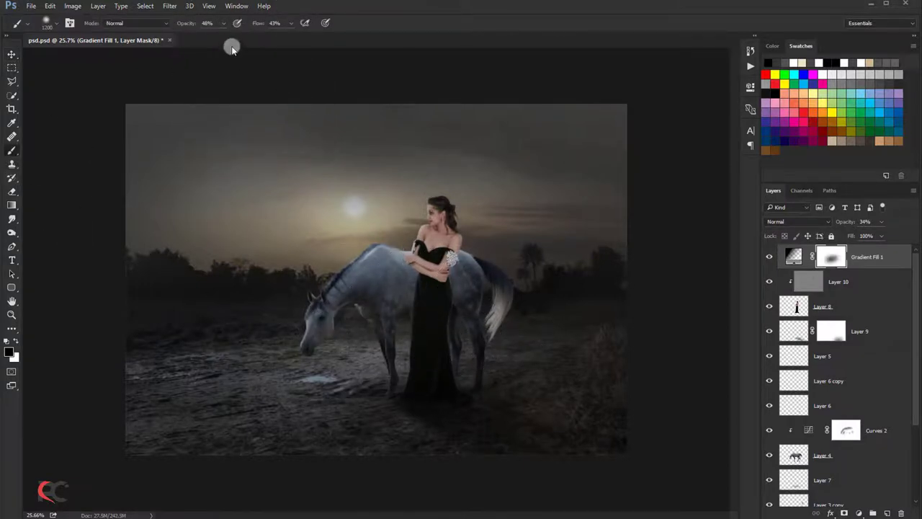
pyautogui.moveTo(293, 31); pyautogui.dragTo(300, 36)
pyautogui.moveTo(486, 314)
pyautogui.mouseDown()
pyautogui.moveTo(383, 336)
pyautogui.moveTo(226, 305)
pyautogui.moveTo(226, 257)
pyautogui.moveTo(154, 212)
pyautogui.mouseUp()
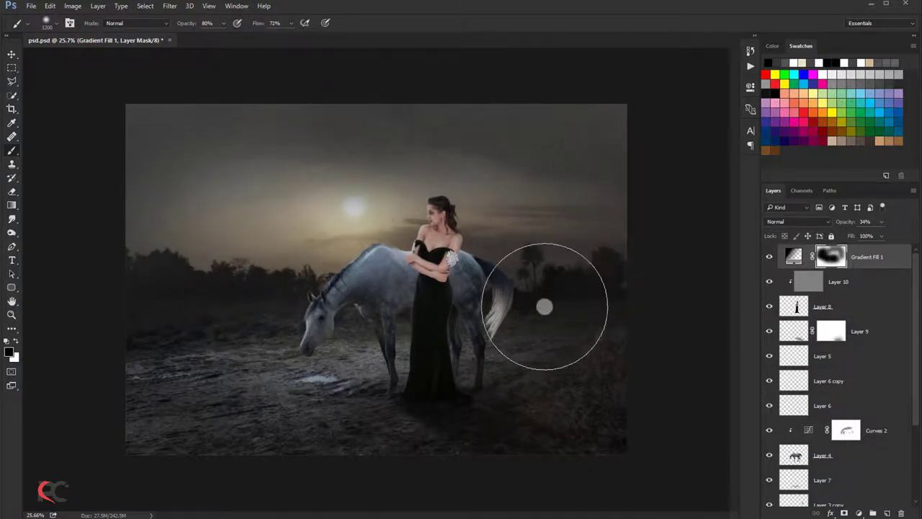
pyautogui.moveTo(544, 305)
pyautogui.mouseDown()
pyautogui.moveTo(477, 351)
pyautogui.moveTo(445, 360)
pyautogui.moveTo(358, 347)
pyautogui.moveTo(226, 350)
pyautogui.moveTo(183, 339)
pyautogui.moveTo(173, 255)
pyautogui.mouseUp()
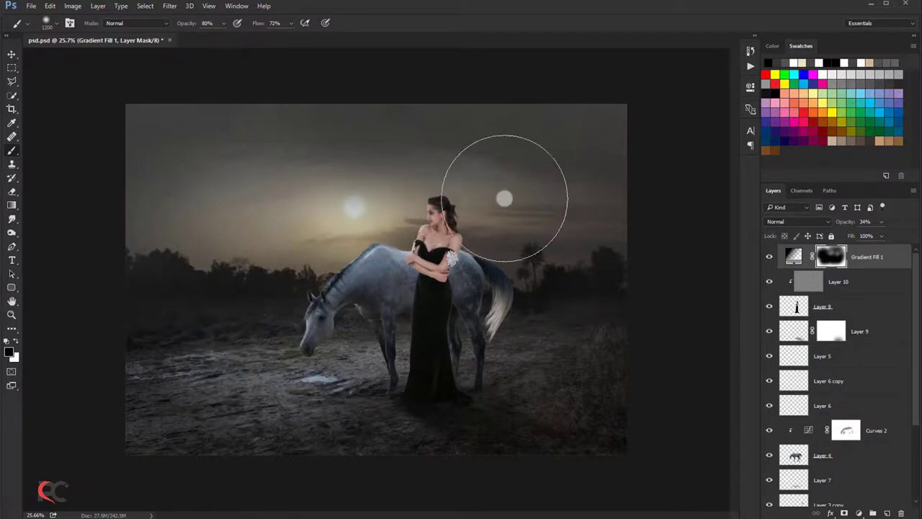
# Paint the mask over the lower-right ground, toggling the gradient fill to compare
pyautogui.click(767, 257)
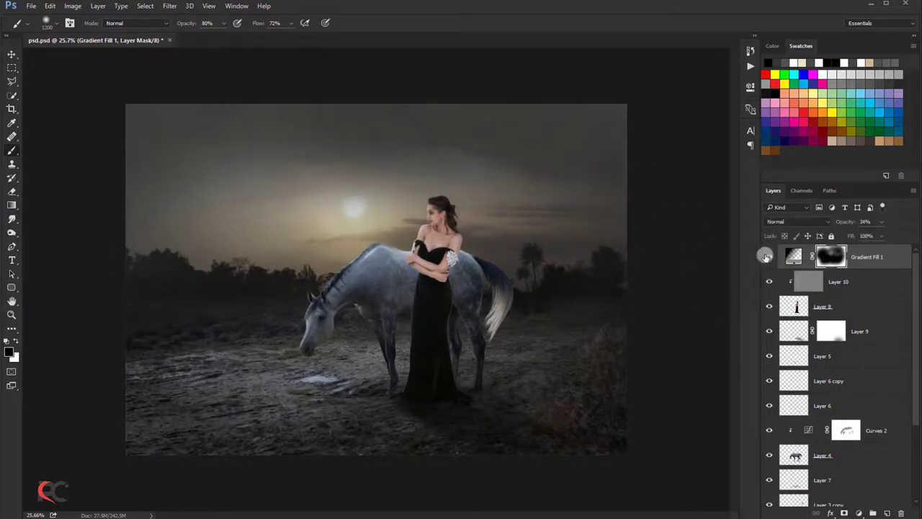
pyautogui.click(765, 257)
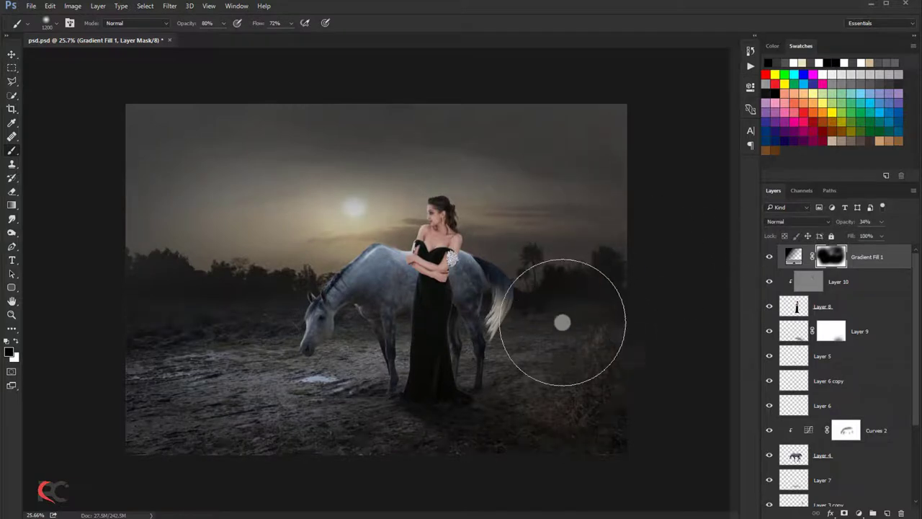
pyautogui.moveTo(589, 363); pyautogui.dragTo(625, 356)
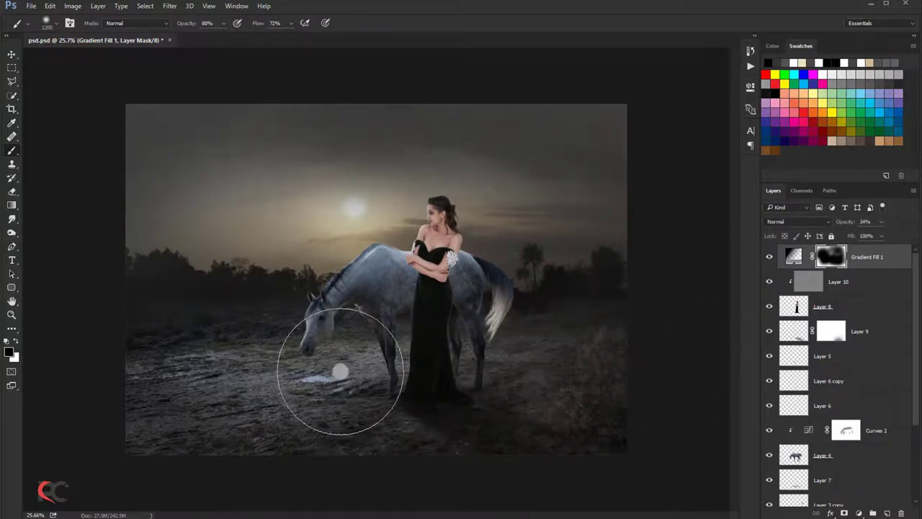
pyautogui.click(767, 257)
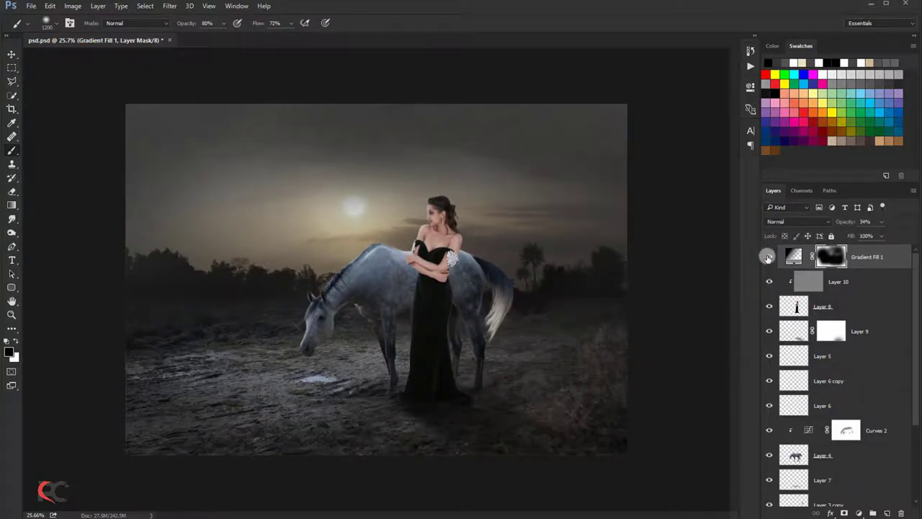
pyautogui.click(11, 54)
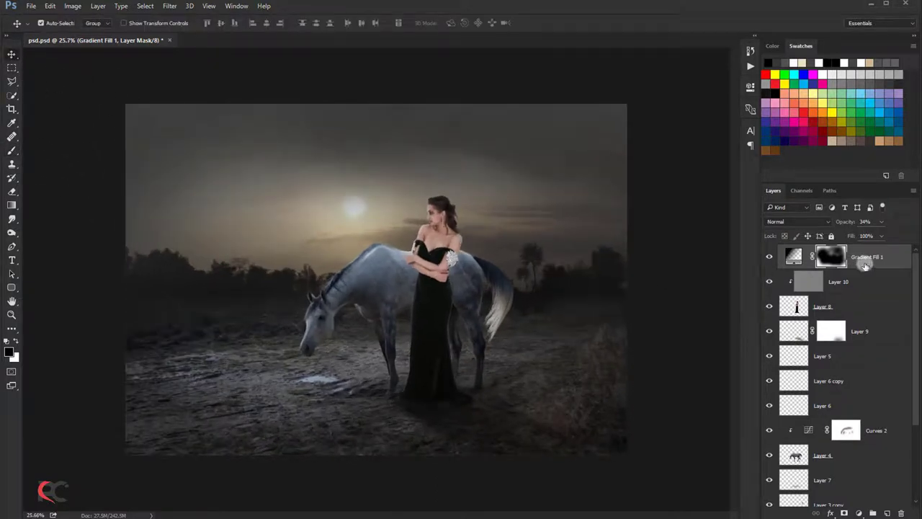
# Add a Color Balance 1 adjustment layer with midtones Cyan-Red at -5
pyautogui.click(858, 513)
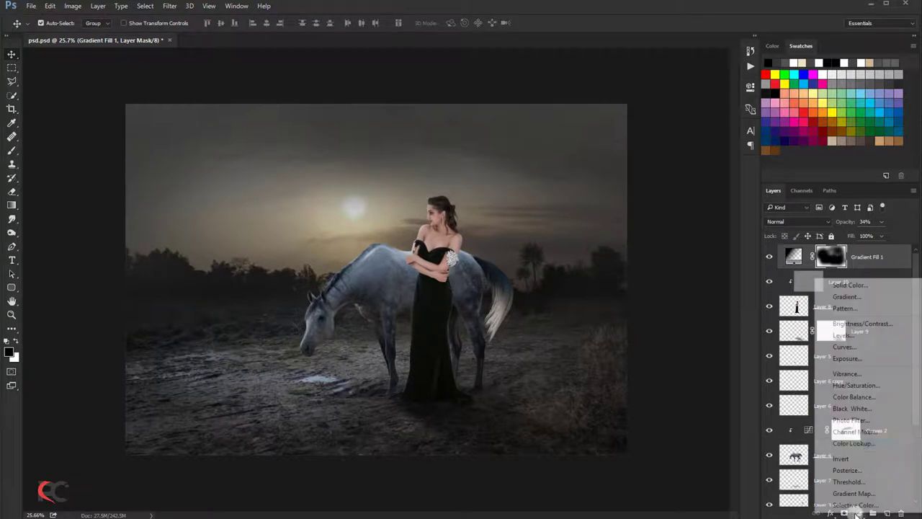
pyautogui.click(840, 397)
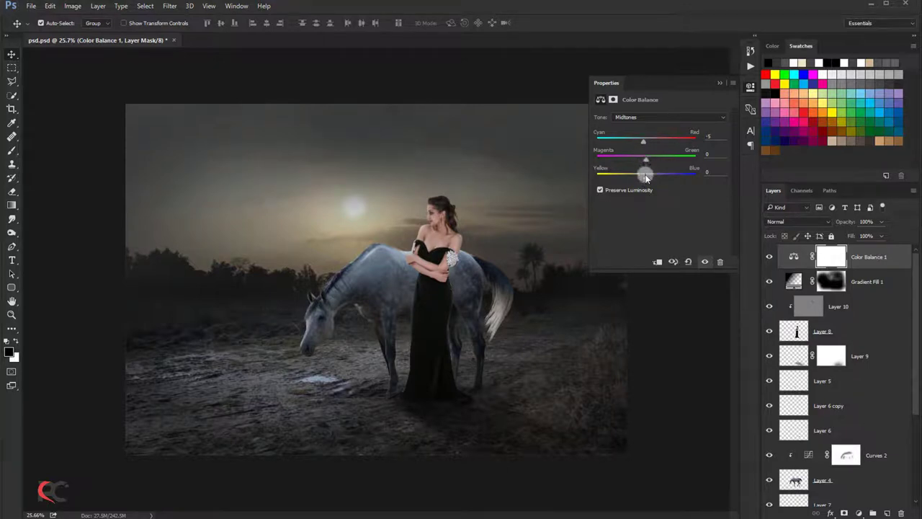
pyautogui.click(634, 211)
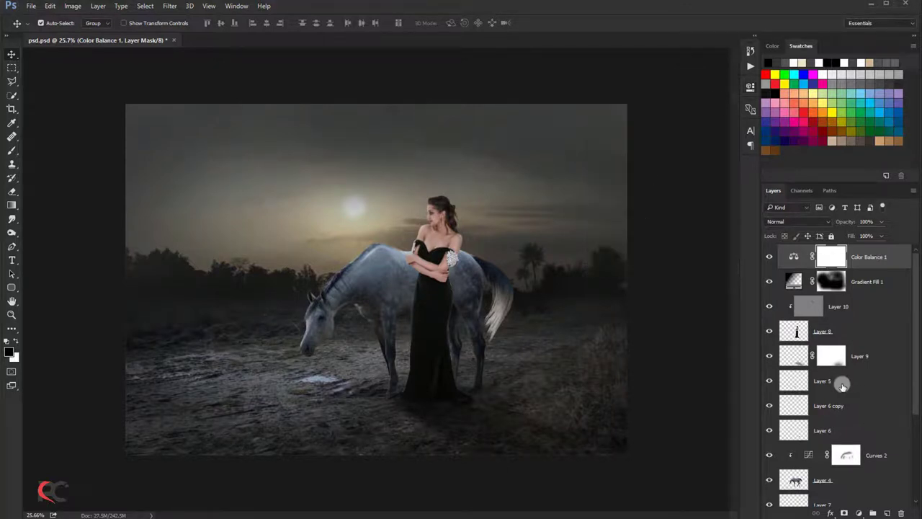
pyautogui.scroll(-3, 842, 385)
pyautogui.scroll(-2, 839, 396)
# Shift Layer 0's highlights slightly toward yellow with Color Balance
pyautogui.click(831, 469)
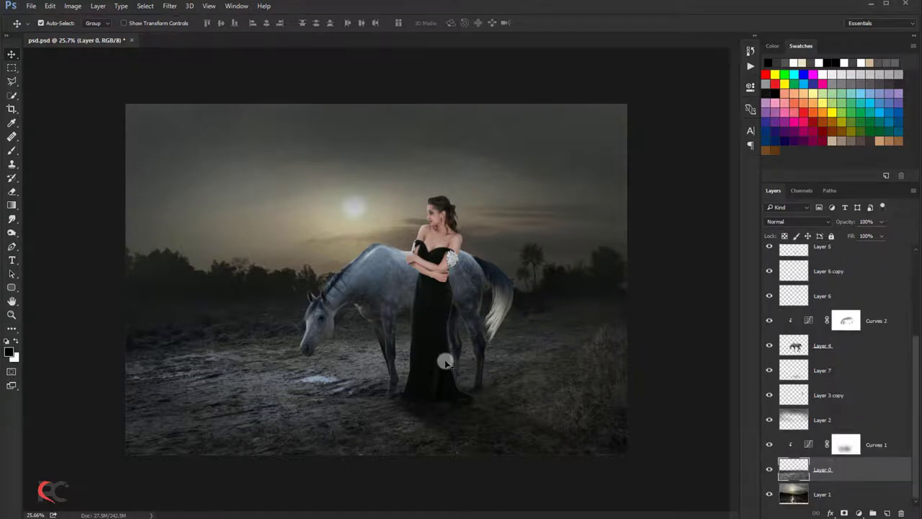
pyautogui.hotkey('ctrl', 'b')
pyautogui.click(628, 317)
pyautogui.moveTo(599, 288); pyautogui.dragTo(596, 289)
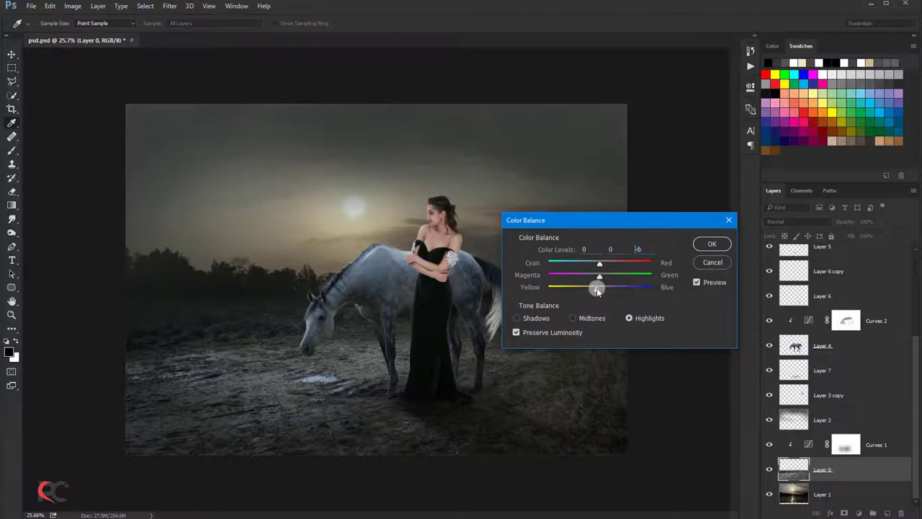
pyautogui.click(699, 246)
# Color-balance horse Layer 4, then set its Levels to 0.94 midtones and 249 white point
pyautogui.scroll(1, 499, 268)
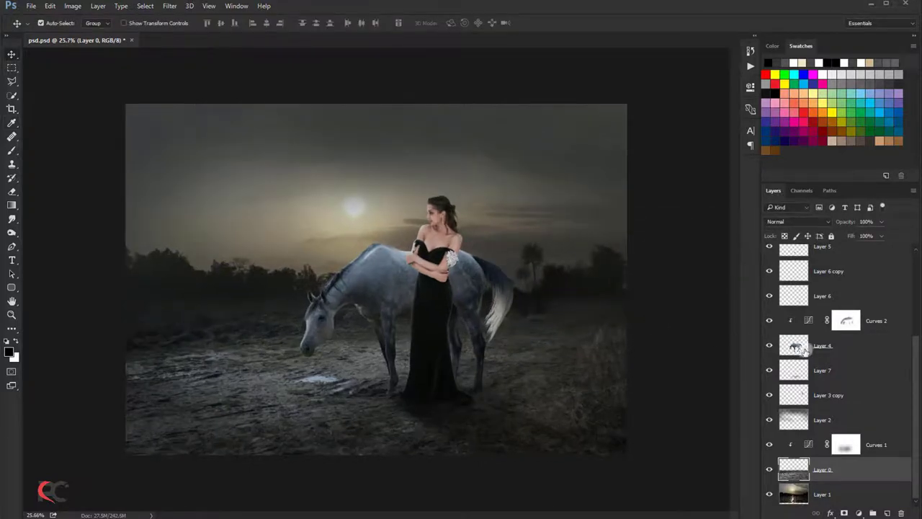
pyautogui.click(803, 347)
pyautogui.hotkey('ctrl', 'b')
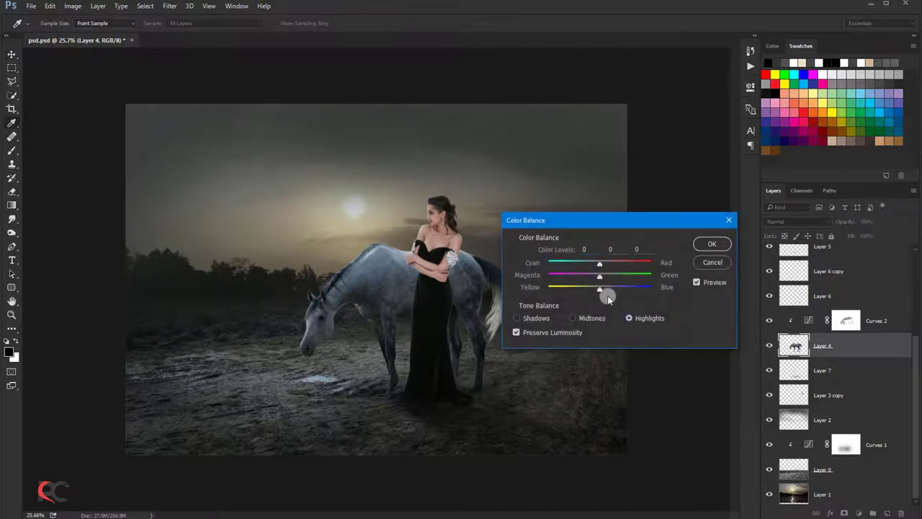
pyautogui.click(705, 243)
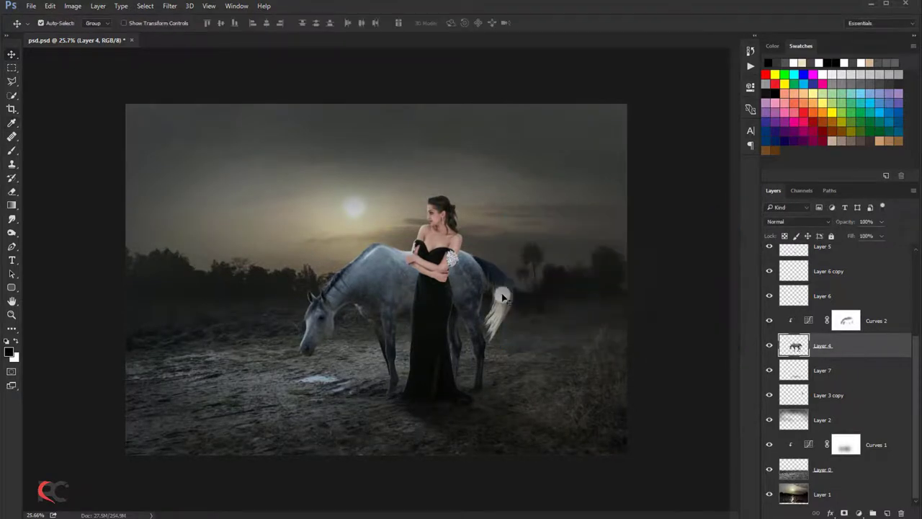
pyautogui.hotkey('ctrl', 'l')
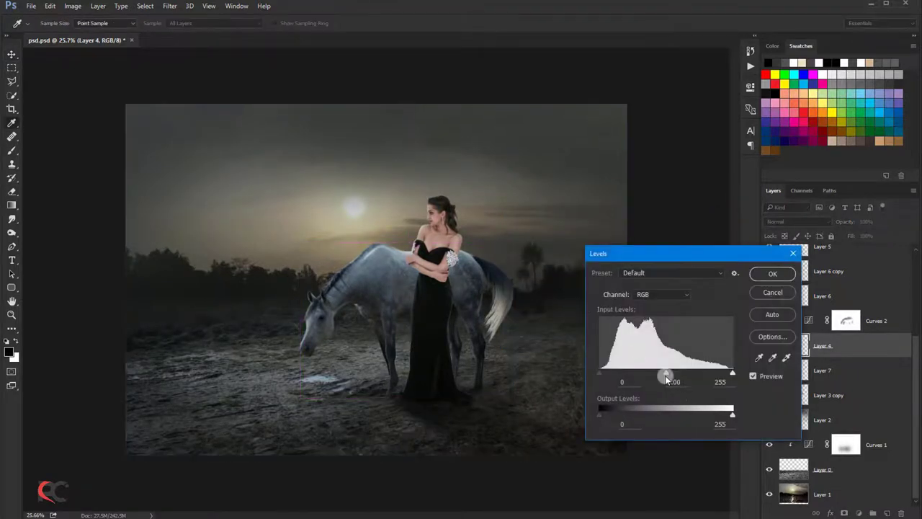
pyautogui.moveTo(666, 377); pyautogui.dragTo(669, 376)
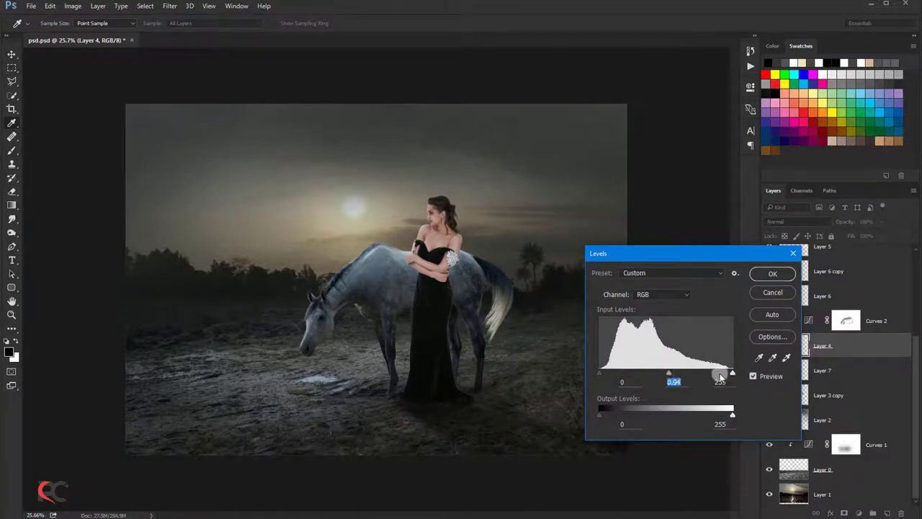
pyautogui.click(769, 273)
# Zoom in on the woman and horse and make Layer 8 active
pyautogui.press('v')
pyautogui.hotkey('ctrl', '+')
pyautogui.hotkey('ctrl', '+')
pyautogui.hotkey('ctrl', '+')
pyautogui.scroll(3, 490, 278)
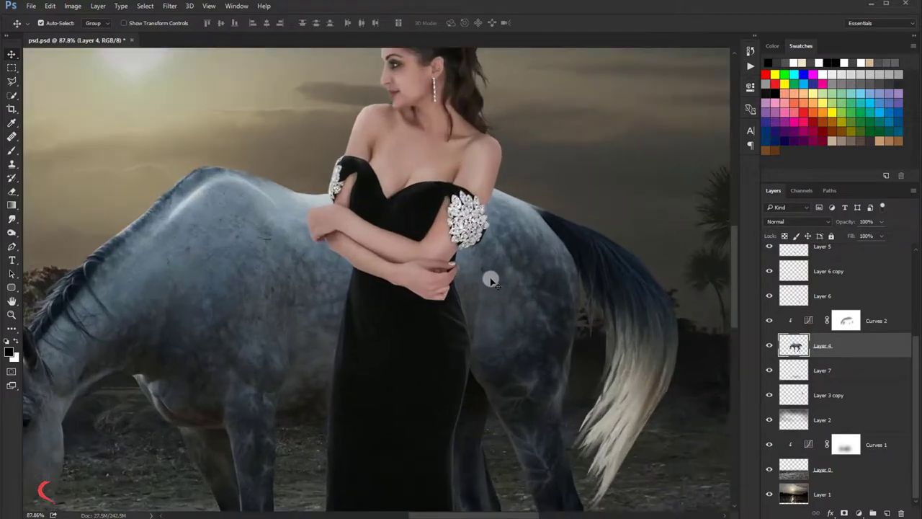
pyautogui.scroll(4, 792, 326)
pyautogui.click(820, 299)
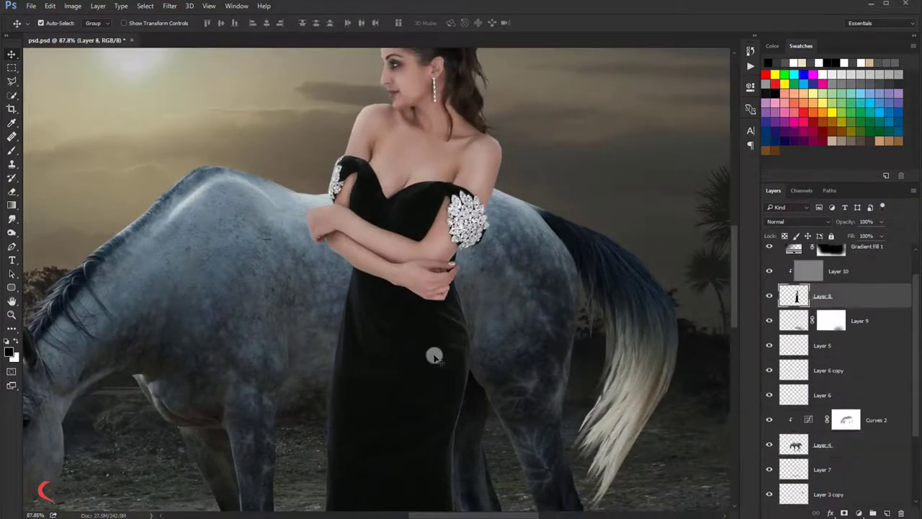
pyautogui.scroll(2, 429, 353)
pyautogui.click(12, 80)
pyautogui.scroll(1, 350, 272)
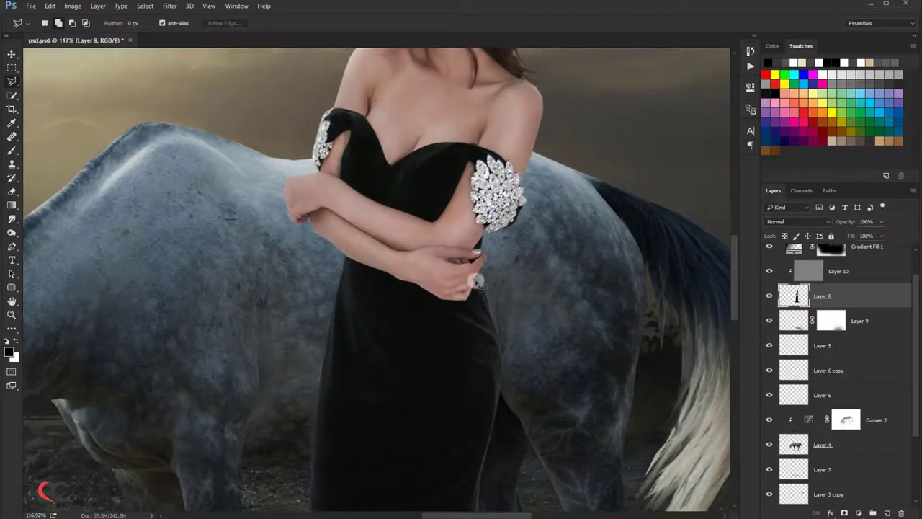
pyautogui.moveTo(481, 275)
pyautogui.mouseDown()
pyautogui.moveTo(494, 419)
pyautogui.moveTo(434, 357)
pyautogui.mouseUp()
pyautogui.scroll(-3, 449, 346)
pyautogui.scroll(-3, 444, 406)
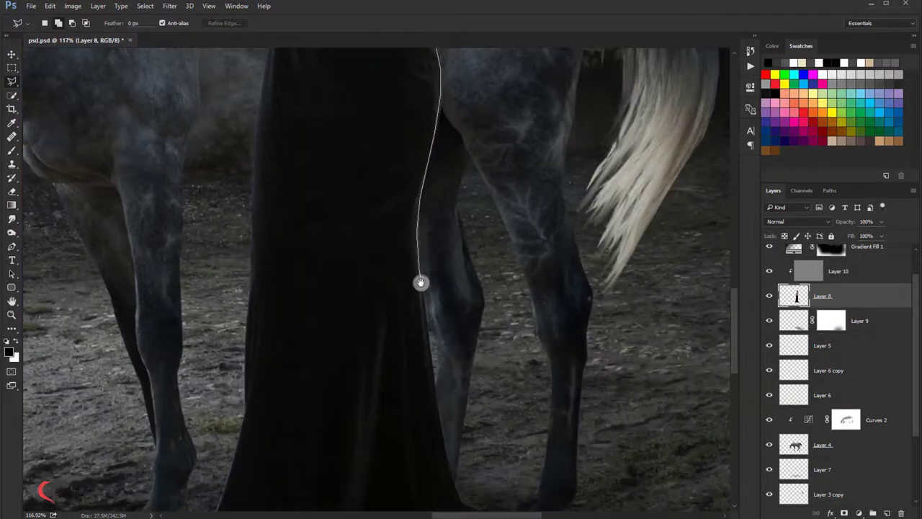
pyautogui.scroll(5, 434, 358)
pyautogui.moveTo(435, 358); pyautogui.dragTo(411, 118)
pyautogui.rightClick(453, 170)
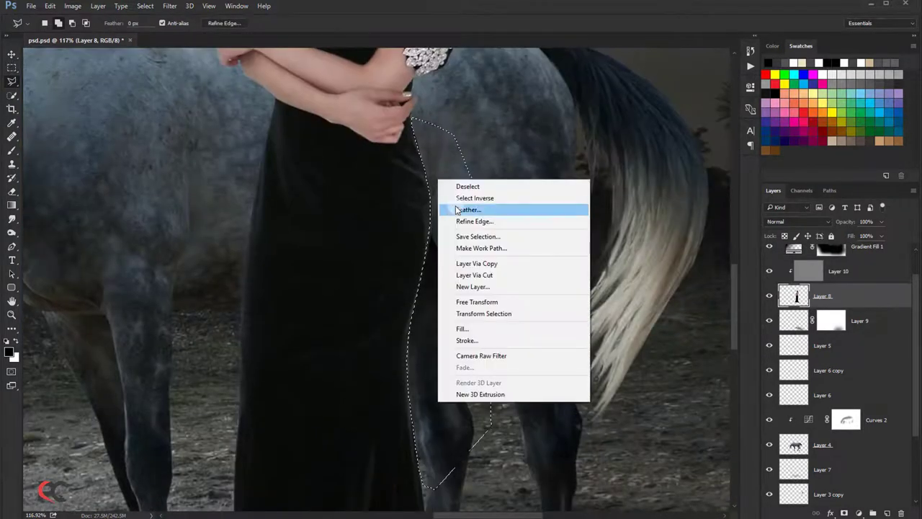
pyautogui.click(455, 207)
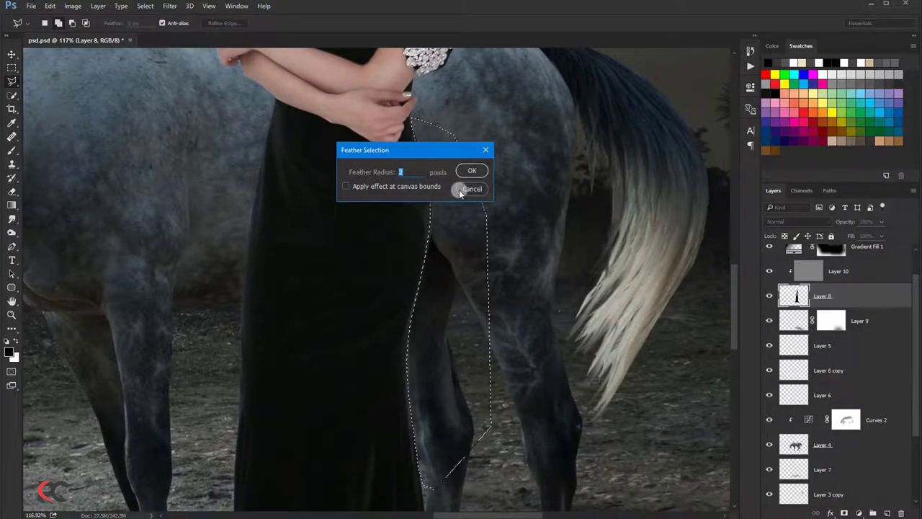
pyautogui.click(461, 171)
pyautogui.press('Delete')
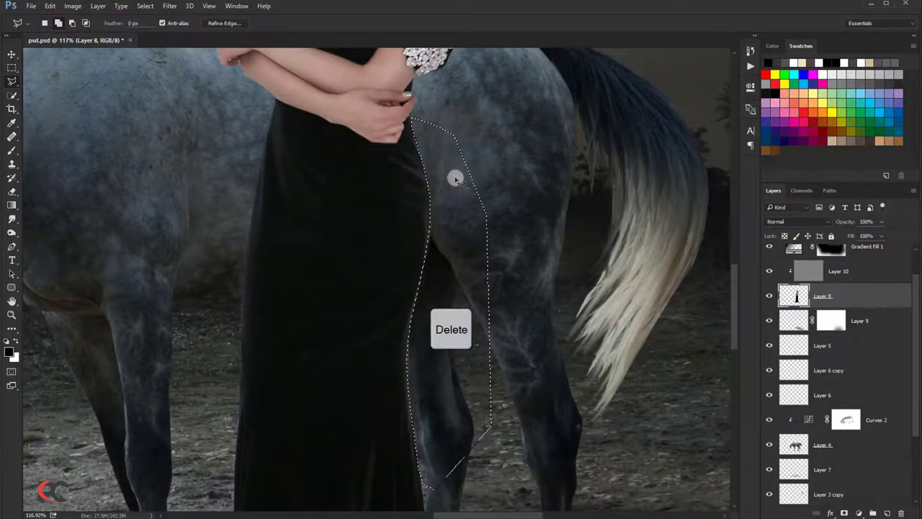
pyautogui.hotkey('ctrl', 'd')
pyautogui.scroll(-3, 448, 184)
pyautogui.scroll(-3, 420, 185)
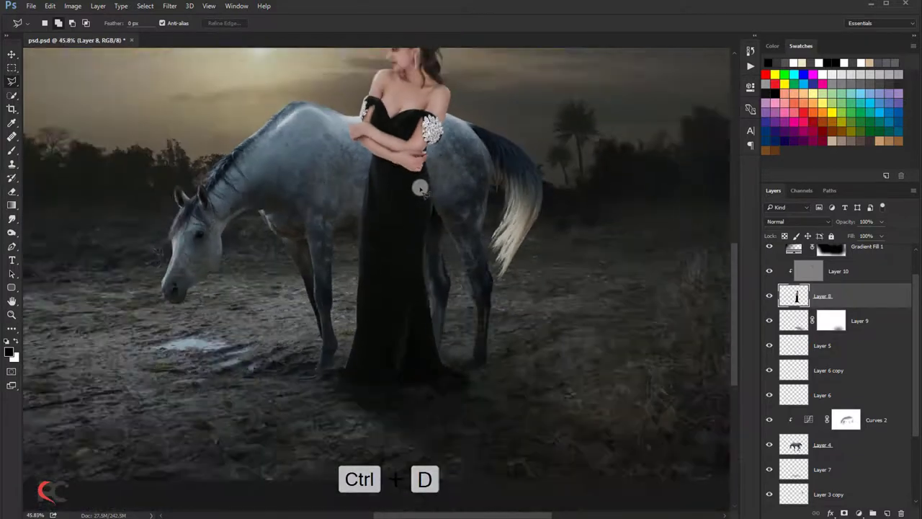
pyautogui.scroll(-1, 407, 189)
pyautogui.click(12, 54)
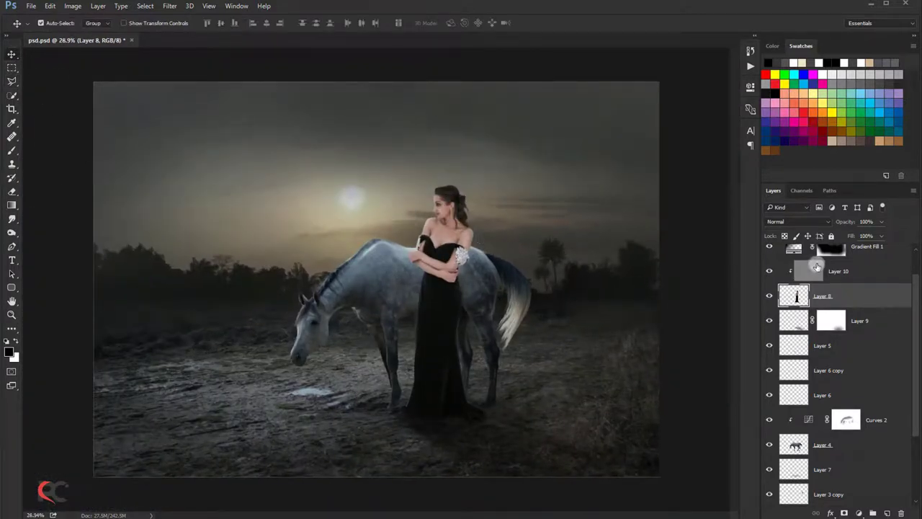
pyautogui.scroll(1, 835, 277)
pyautogui.click(836, 258)
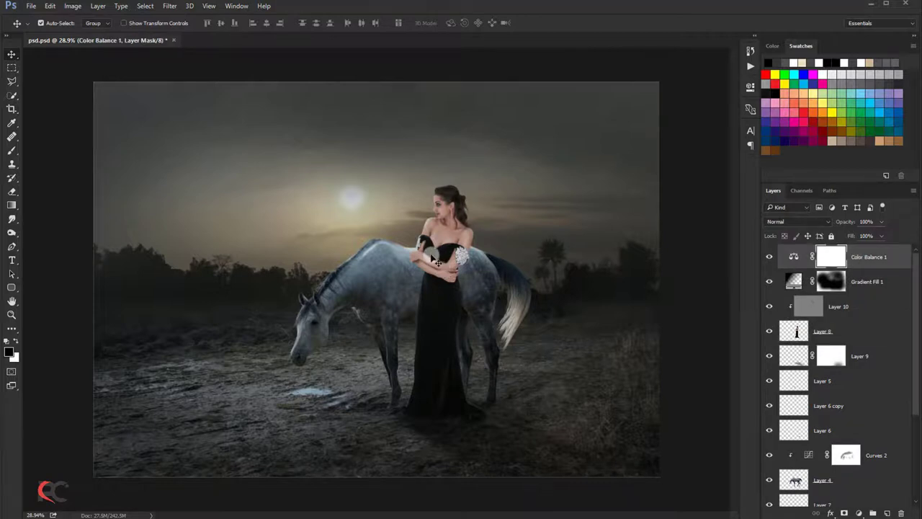
pyautogui.scroll(-1, 426, 266)
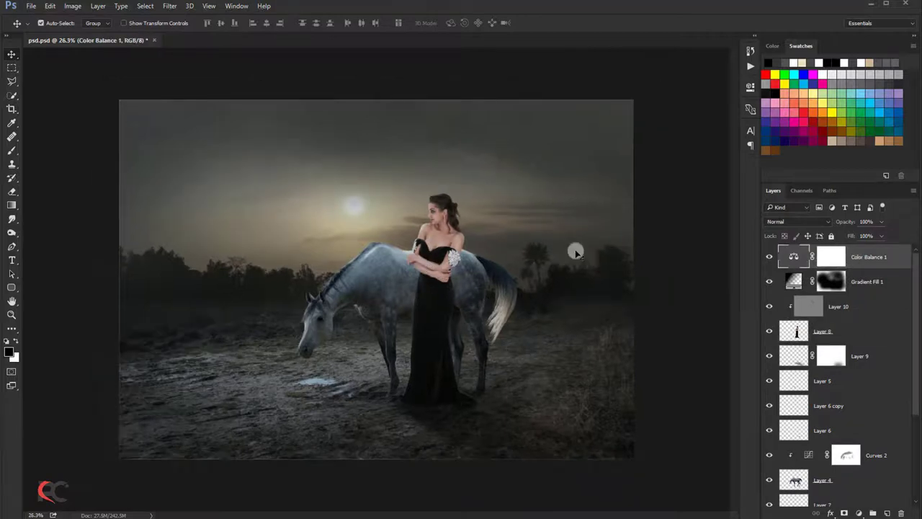
pyautogui.scroll(-4, 852, 458)
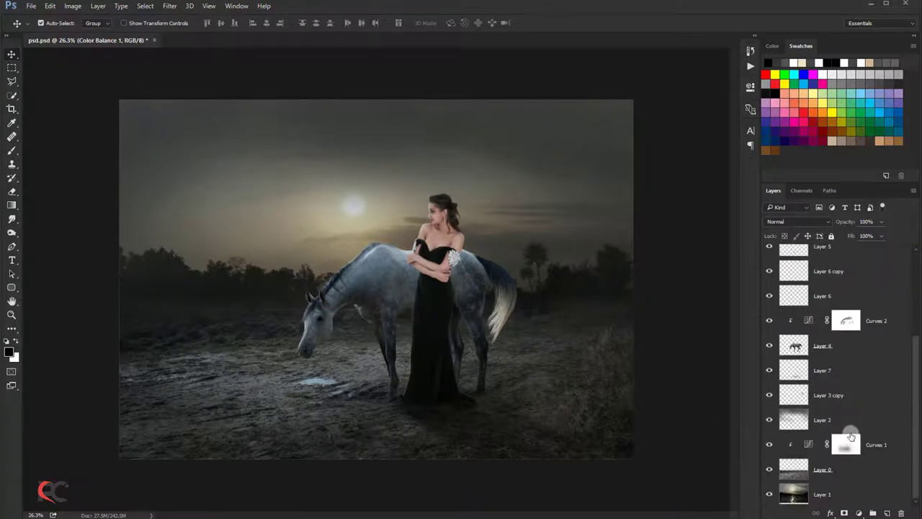
# Paint a soft white spot under the horse's head on a new layer above Curves 1
pyautogui.click(867, 459)
pyautogui.click(886, 512)
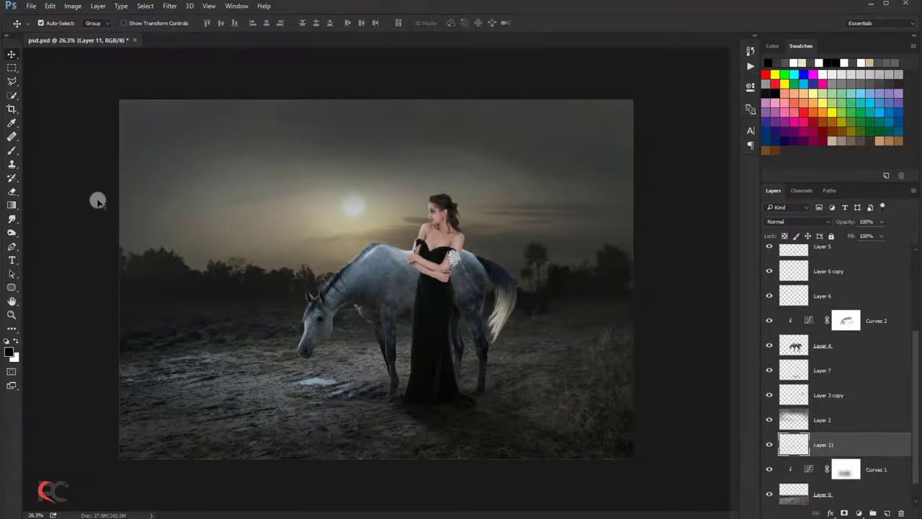
pyautogui.click(12, 150)
pyautogui.click(16, 341)
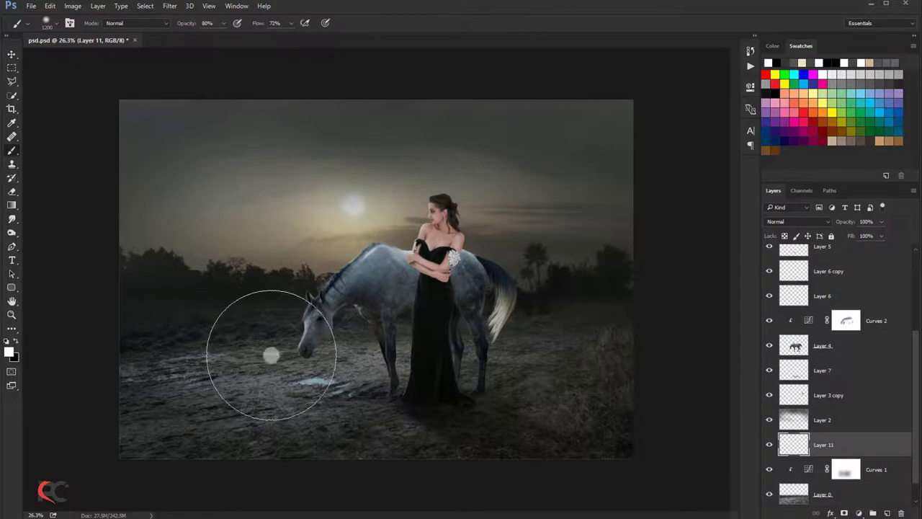
pyautogui.press('[')
pyautogui.press('[')
pyautogui.press('[')
pyautogui.click(353, 358)
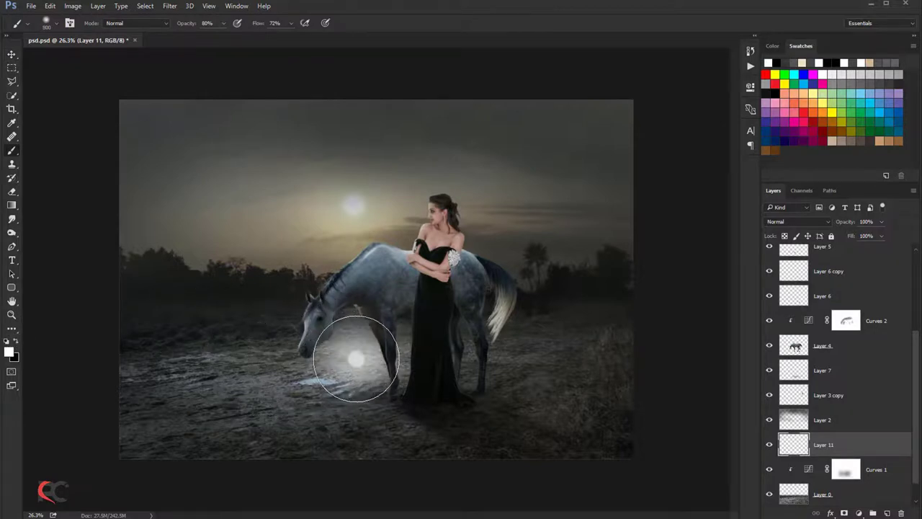
# Transform the white glow, squashing it to about 71% height
pyautogui.click(11, 54)
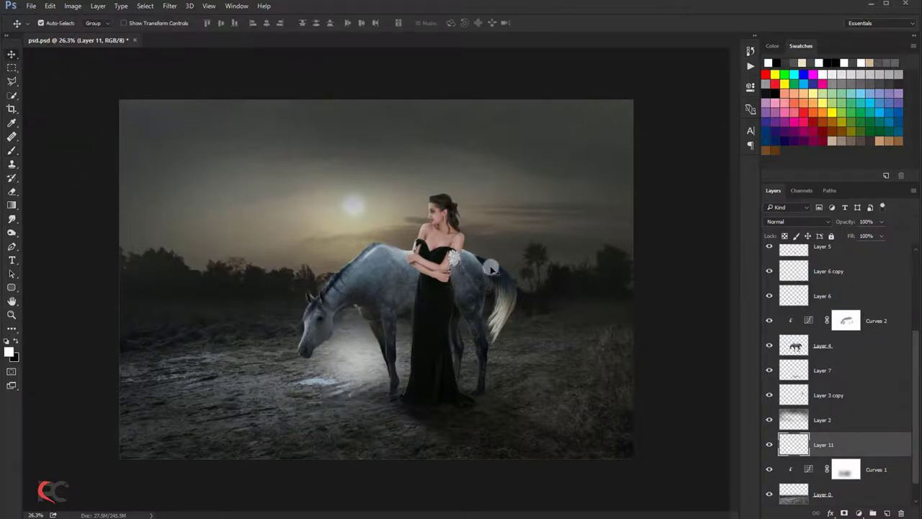
pyautogui.hotkey('ctrl', 't')
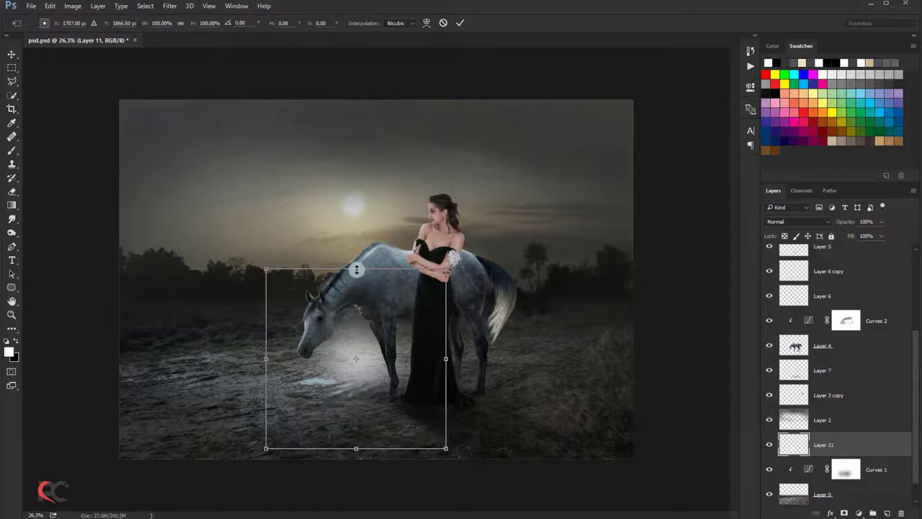
pyautogui.moveTo(356, 269)
pyautogui.mouseDown()
pyautogui.moveTo(358, 323)
pyautogui.moveTo(377, 329)
pyautogui.mouseUp()
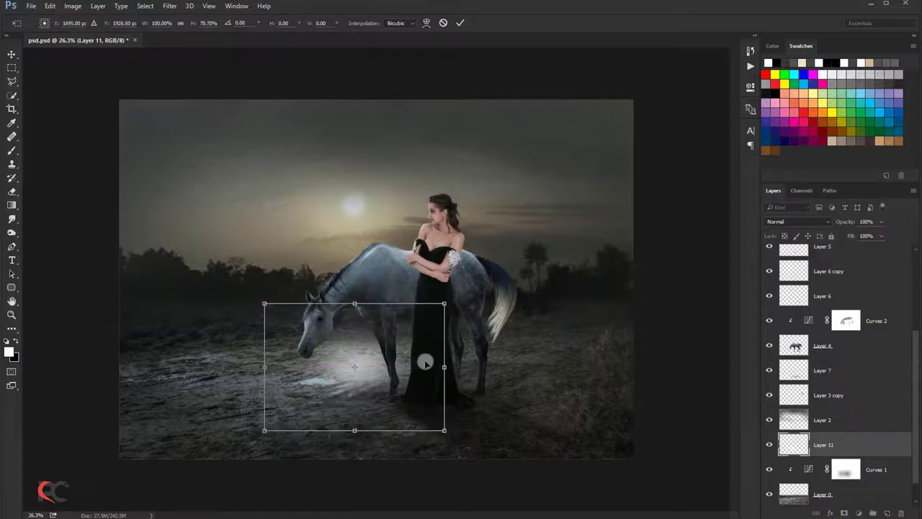
pyautogui.press('Return')
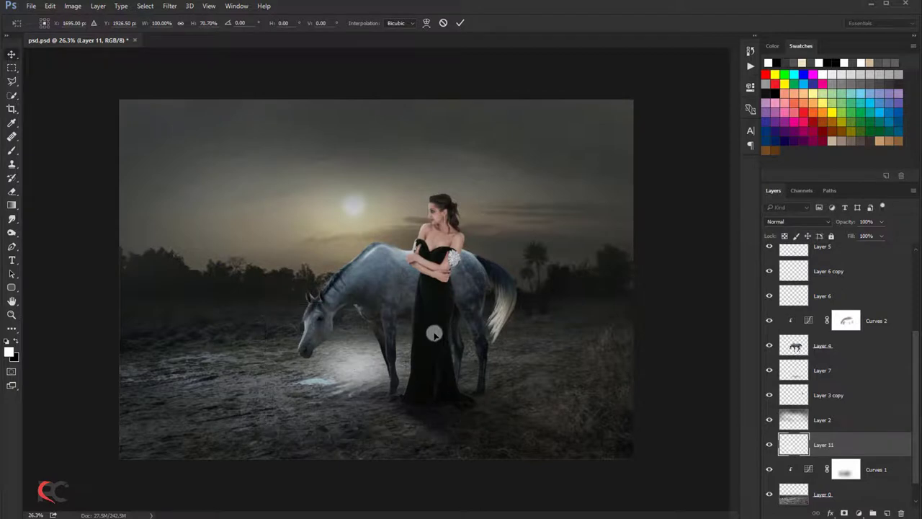
# Set Layer 11's blend mode to Overlay at 36% opacity
pyautogui.click(775, 225)
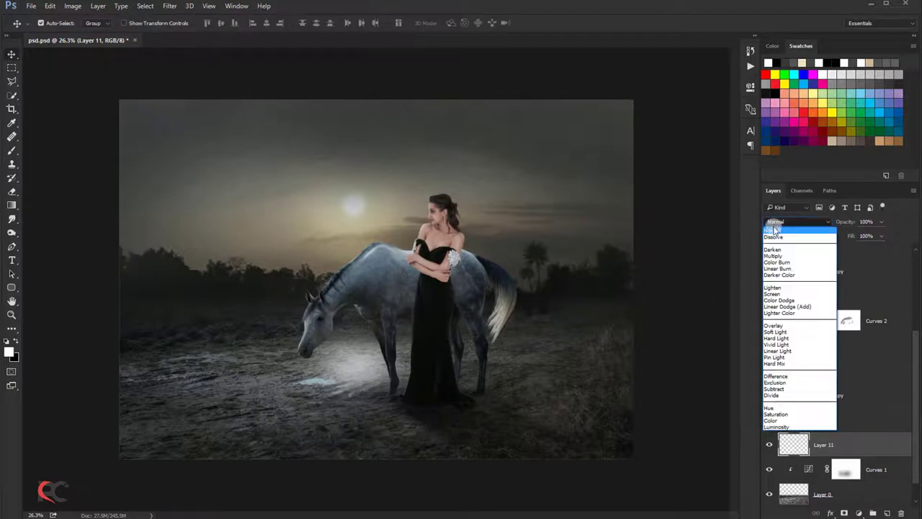
pyautogui.click(774, 326)
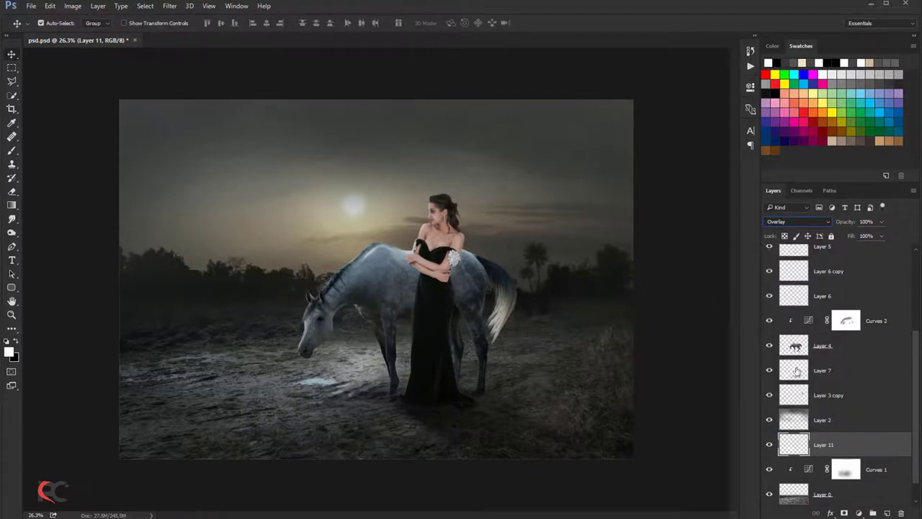
pyautogui.moveTo(879, 223); pyautogui.dragTo(864, 237)
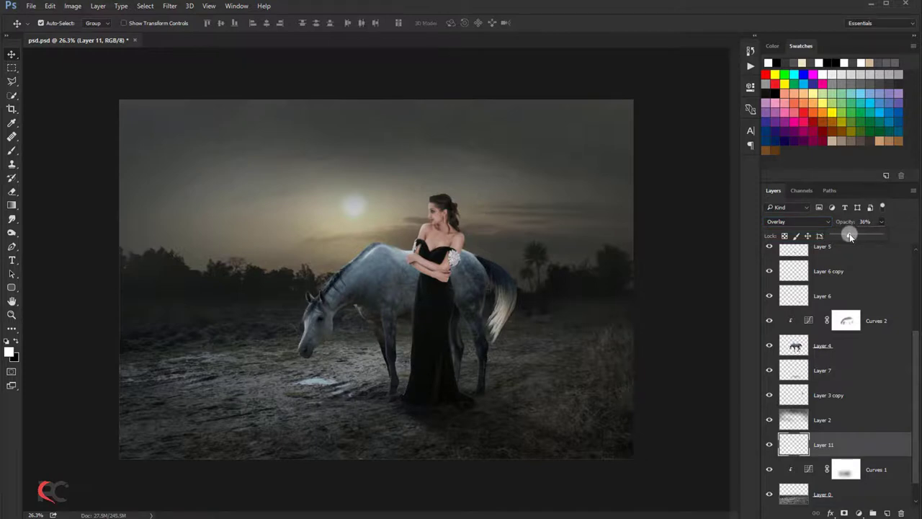
pyautogui.click(769, 444)
# Shift the glow left and widen it to about 139%, then hide it to compare
pyautogui.hotkey('ctrl', 't')
pyautogui.moveTo(382, 330); pyautogui.dragTo(366, 335)
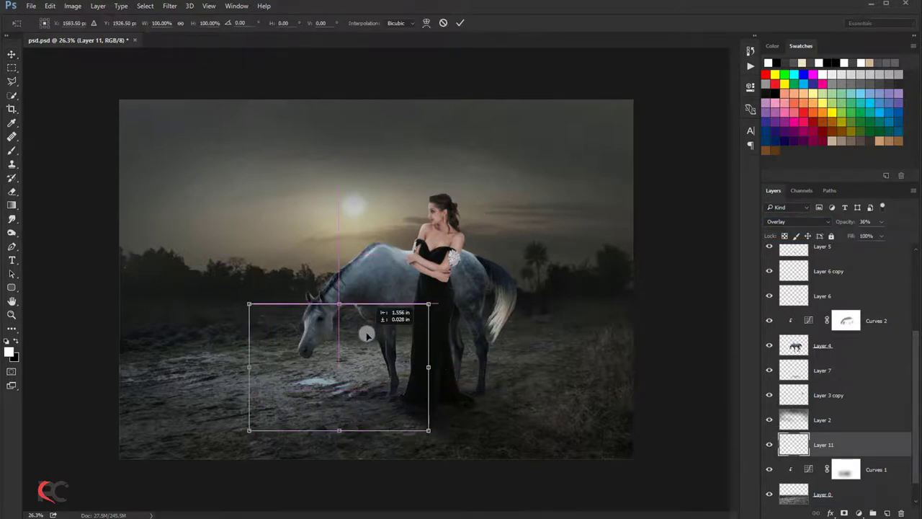
pyautogui.moveTo(466, 366); pyautogui.dragTo(480, 367)
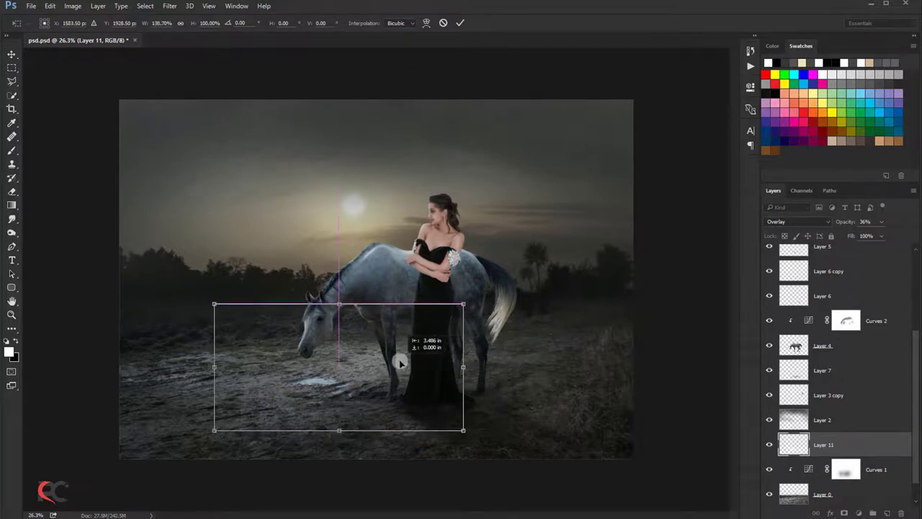
pyautogui.click(459, 23)
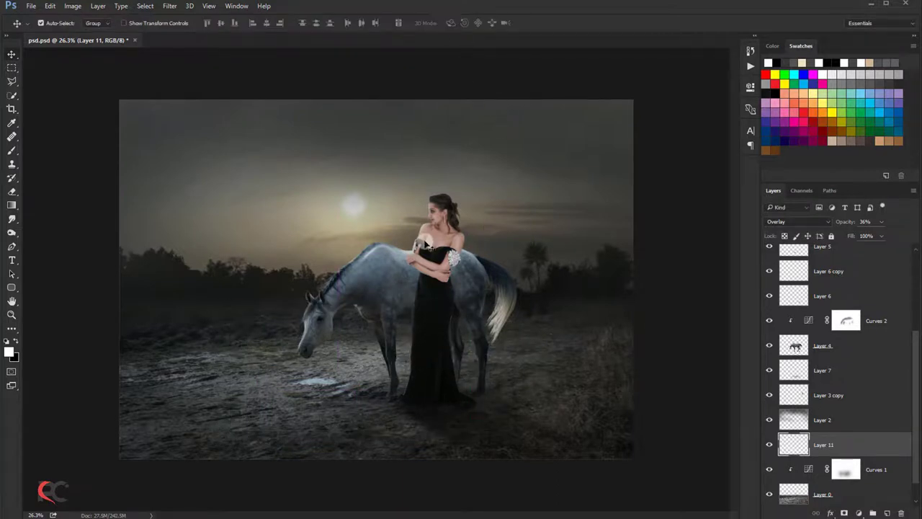
pyautogui.click(768, 445)
pyautogui.scroll(-2, 444, 263)
pyautogui.scroll(-1, 444, 260)
pyautogui.scroll(1, 446, 261)
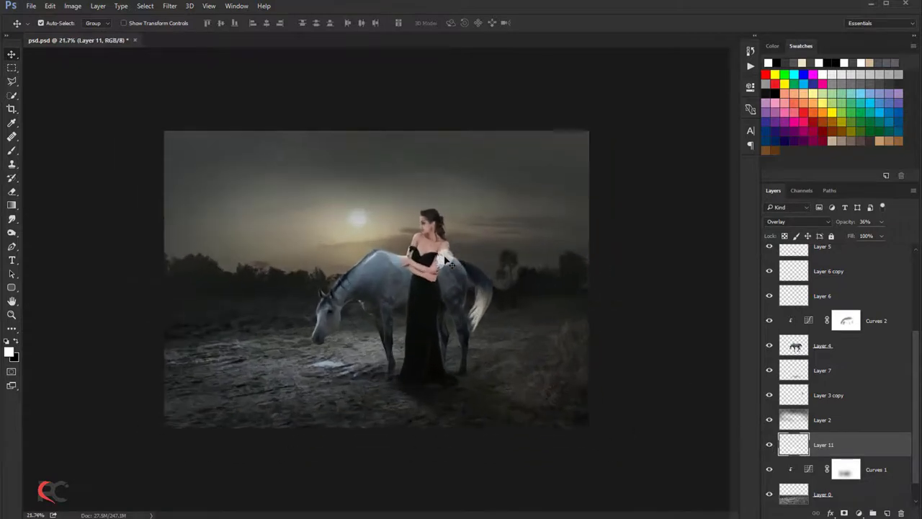
pyautogui.scroll(1, 447, 263)
pyautogui.scroll(2, 806, 281)
pyautogui.scroll(2, 807, 278)
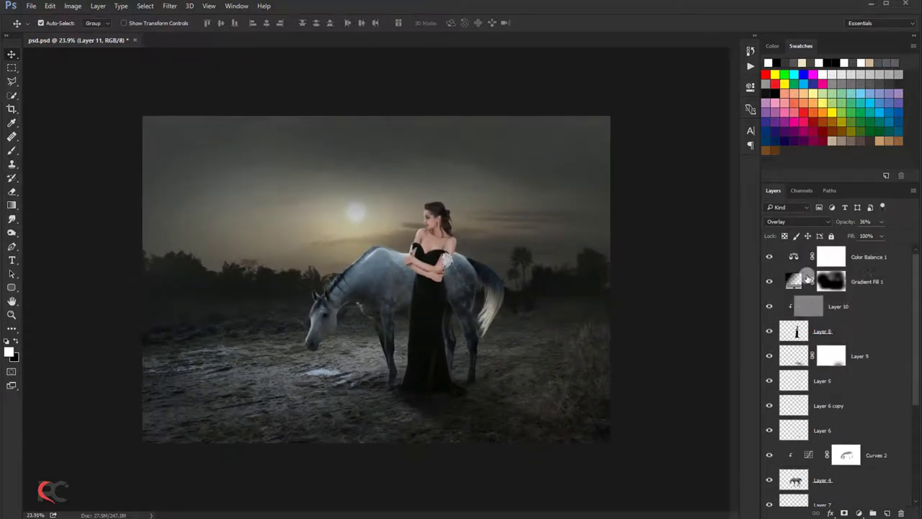
# Stamp visible layers into Layer 12 and apply Camera Raw Detail noise-reduction settings
pyautogui.click(877, 258)
pyautogui.hotkey('ctrl', 'alt', 'shift', 'e')
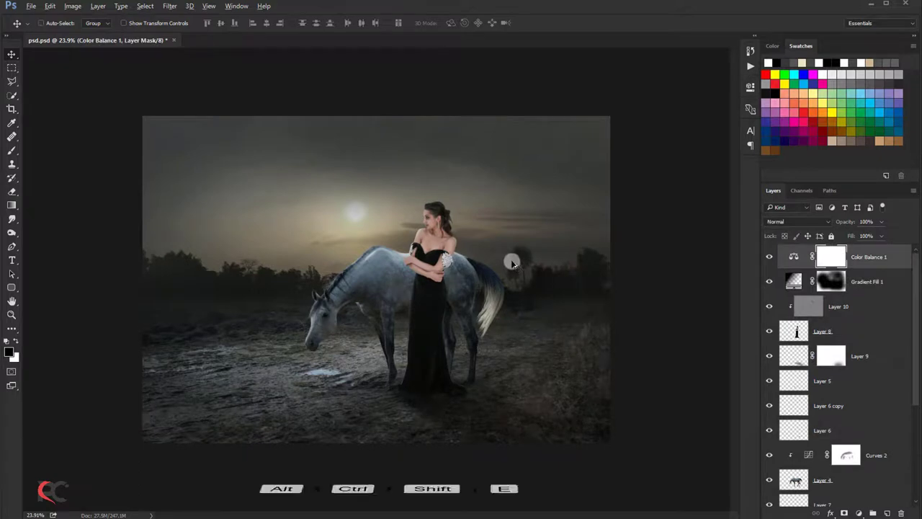
pyautogui.click(175, 9)
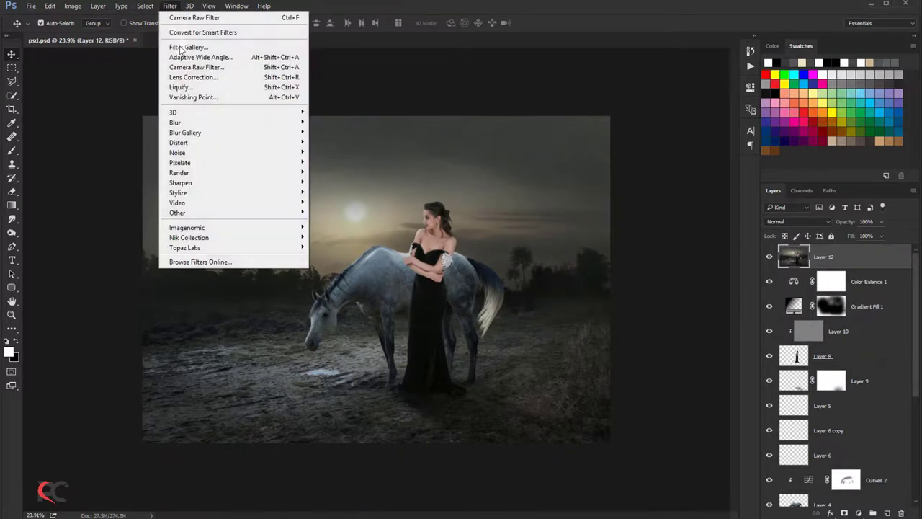
pyautogui.click(188, 64)
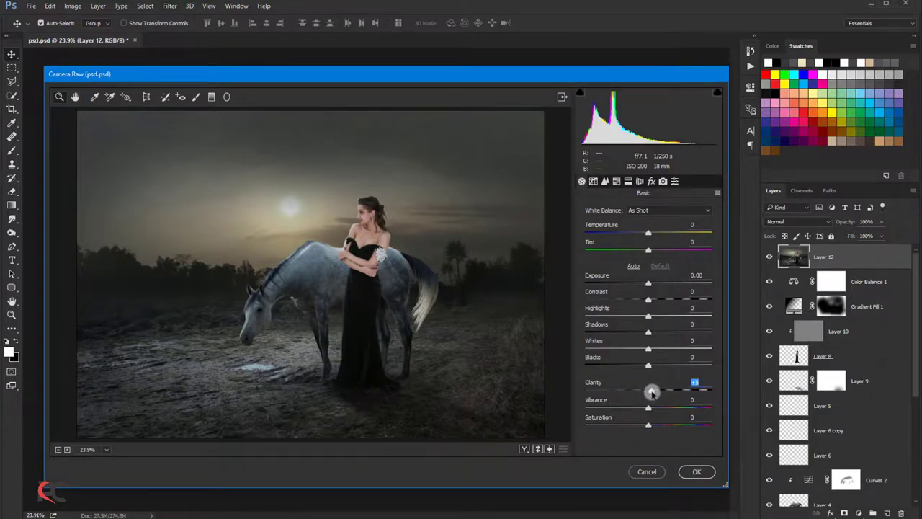
pyautogui.click(605, 181)
pyautogui.click(585, 312)
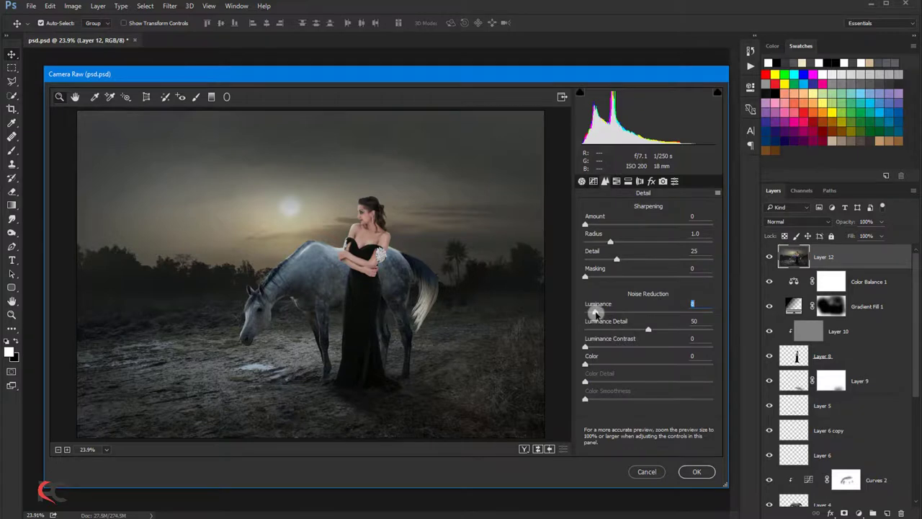
pyautogui.click(697, 471)
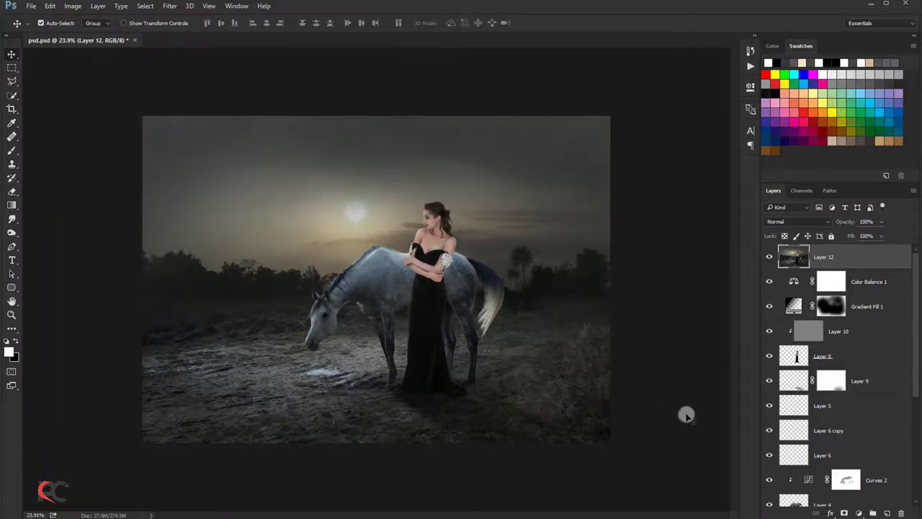
pyautogui.click(858, 513)
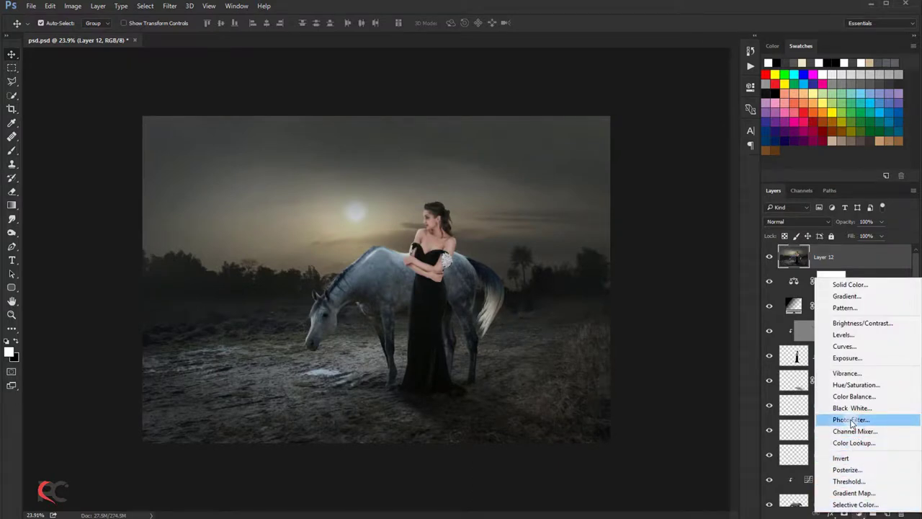
# Add a Photo Filter warm tint layer and lower its opacity to 79%
pyautogui.click(852, 420)
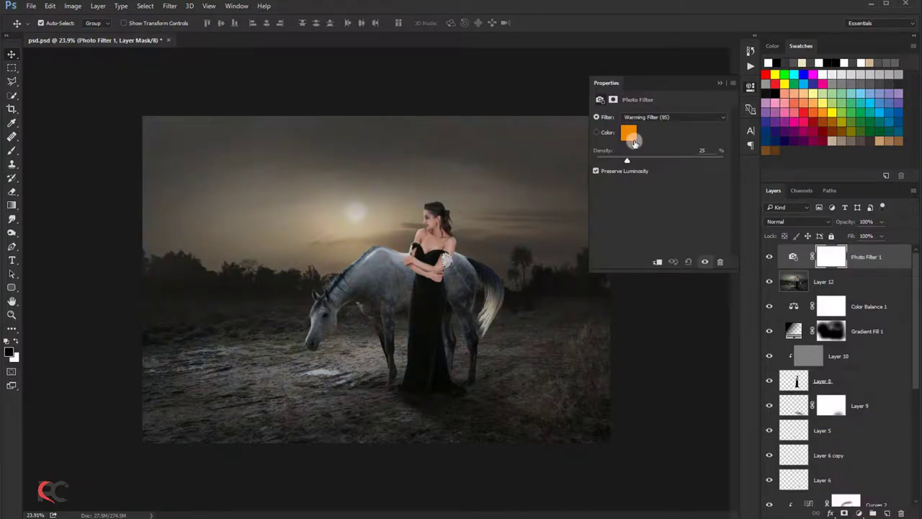
pyautogui.click(685, 117)
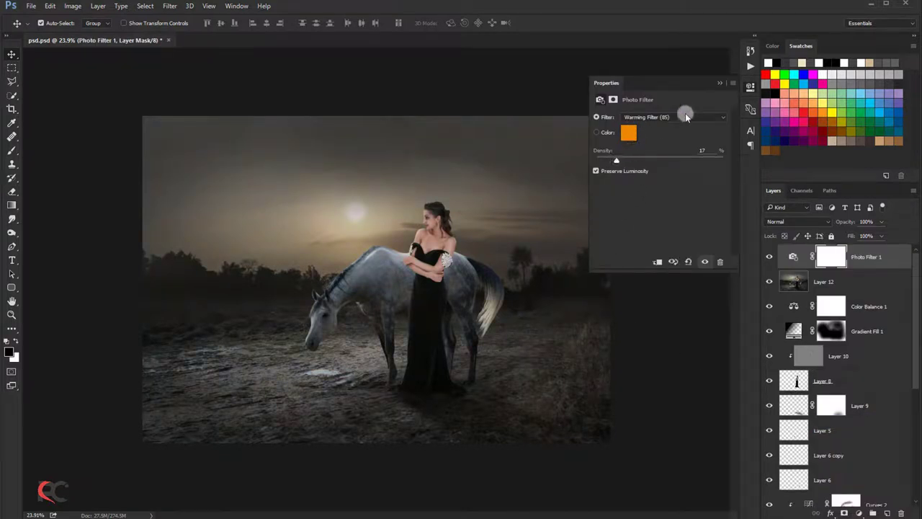
pyautogui.click(720, 85)
pyautogui.click(768, 257)
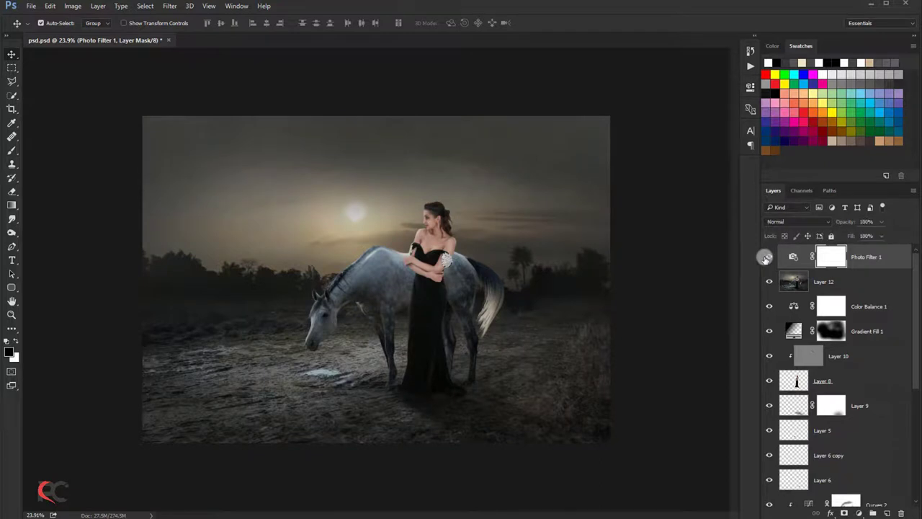
pyautogui.click(767, 257)
pyautogui.moveTo(876, 232); pyautogui.dragTo(868, 234)
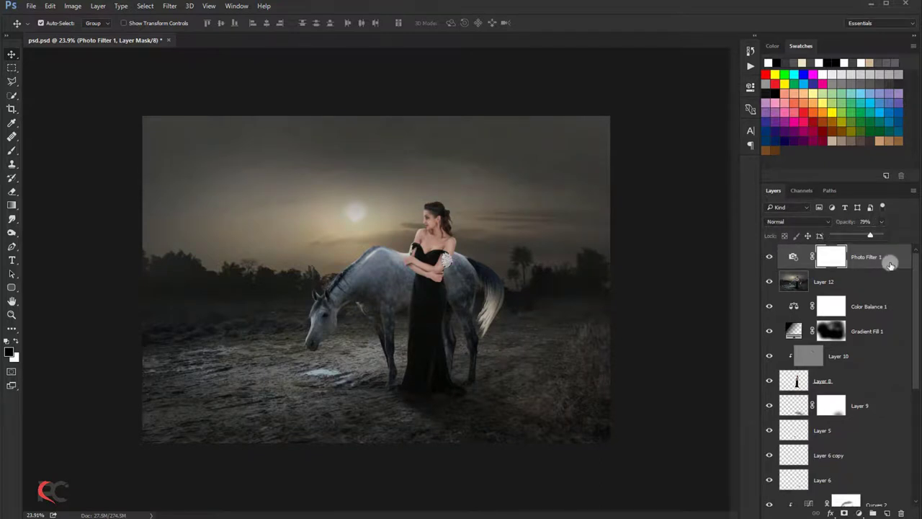
# Add a Color Balance 2 layer adjusting the Highlights tone range, toggling it to compare
pyautogui.click(859, 513)
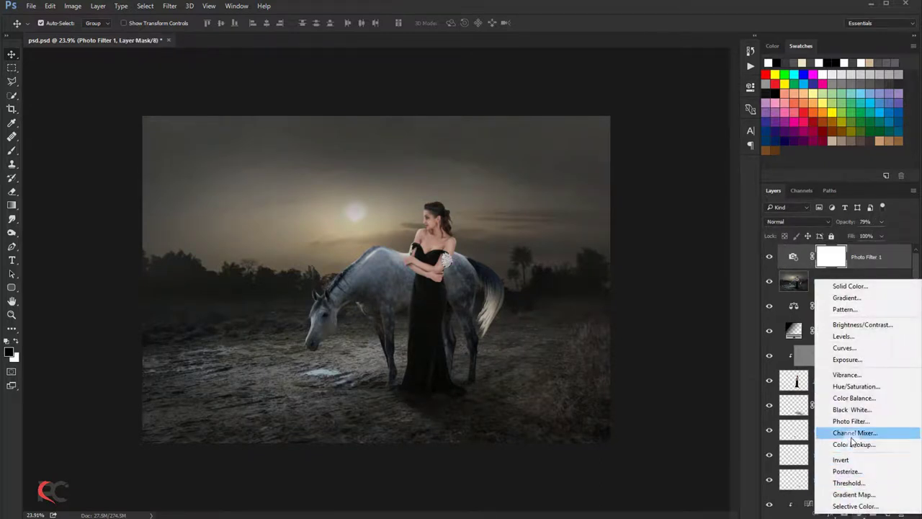
pyautogui.click(852, 398)
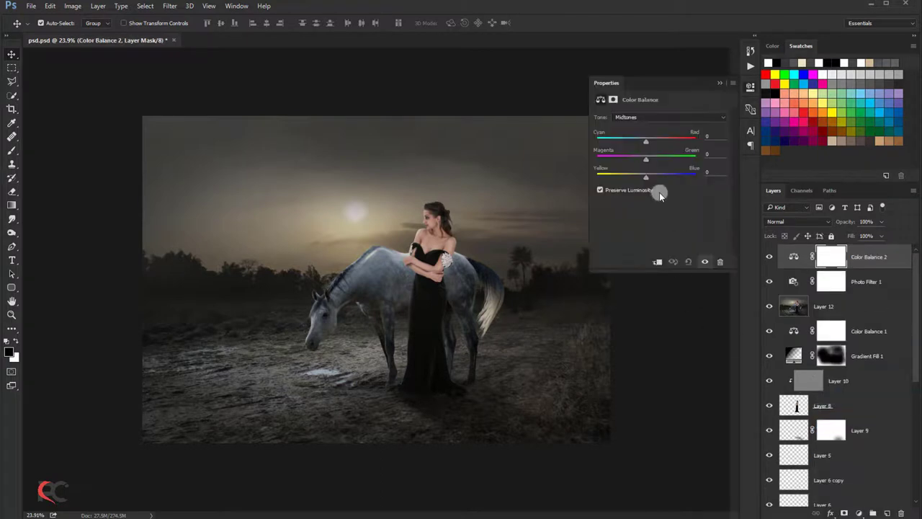
pyautogui.click(649, 117)
pyautogui.click(641, 135)
pyautogui.click(716, 84)
pyautogui.click(769, 257)
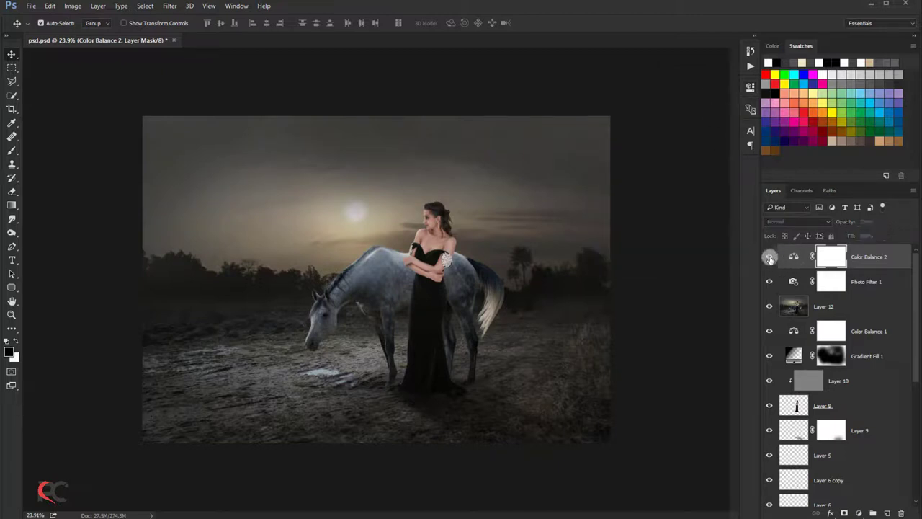
pyautogui.click(769, 257)
pyautogui.scroll(-1, 525, 233)
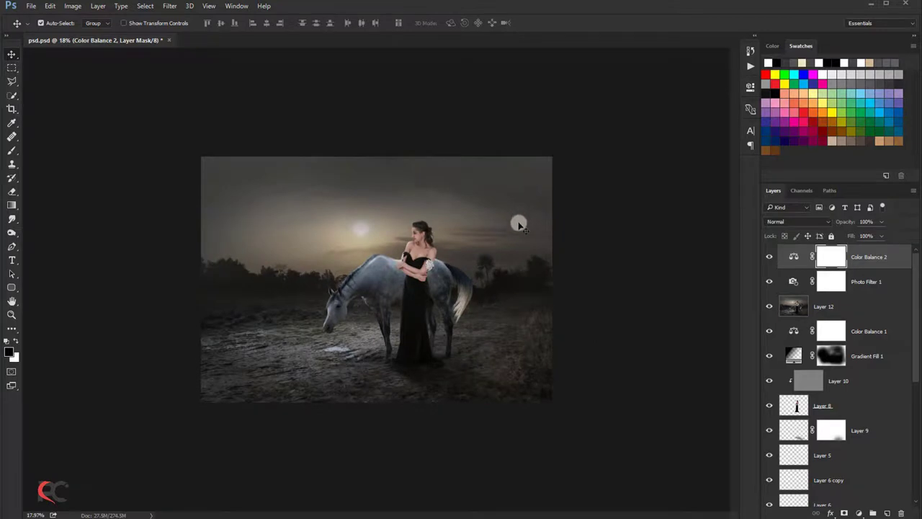
pyautogui.scroll(-1, 519, 226)
pyautogui.scroll(2, 518, 225)
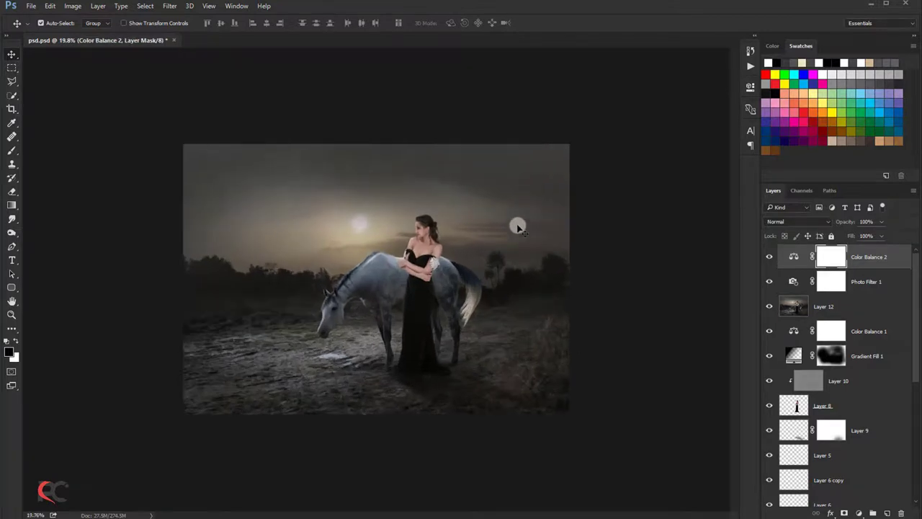
pyautogui.scroll(1, 517, 228)
pyautogui.scroll(1, 523, 216)
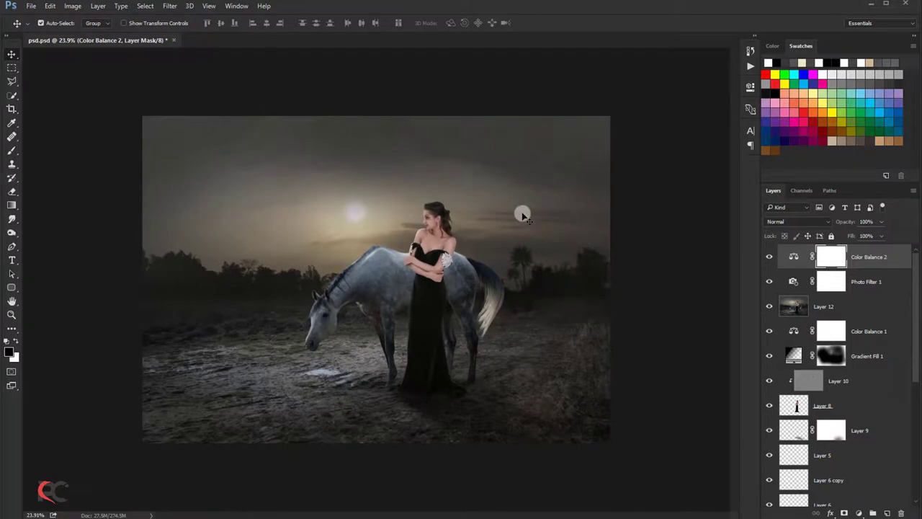
pyautogui.scroll(1, 523, 215)
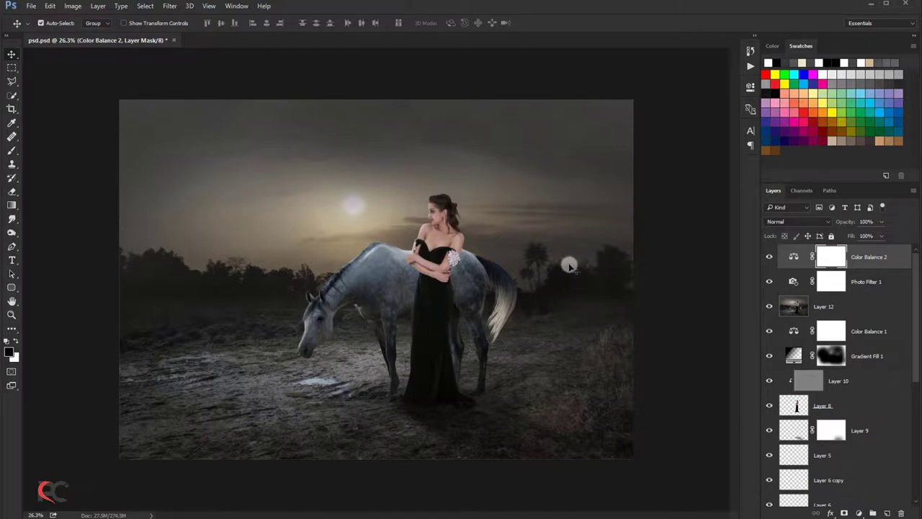
# Stamp visible layers into Layer 13 and dodge the ridge of the horse's back
pyautogui.hotkey('ctrl', 'shift', 'alt', 'e')
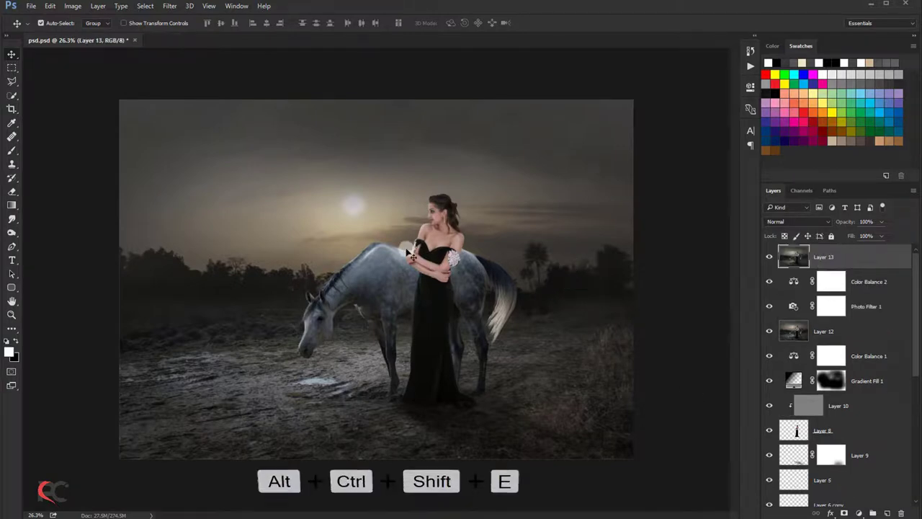
pyautogui.scroll(3, 355, 271)
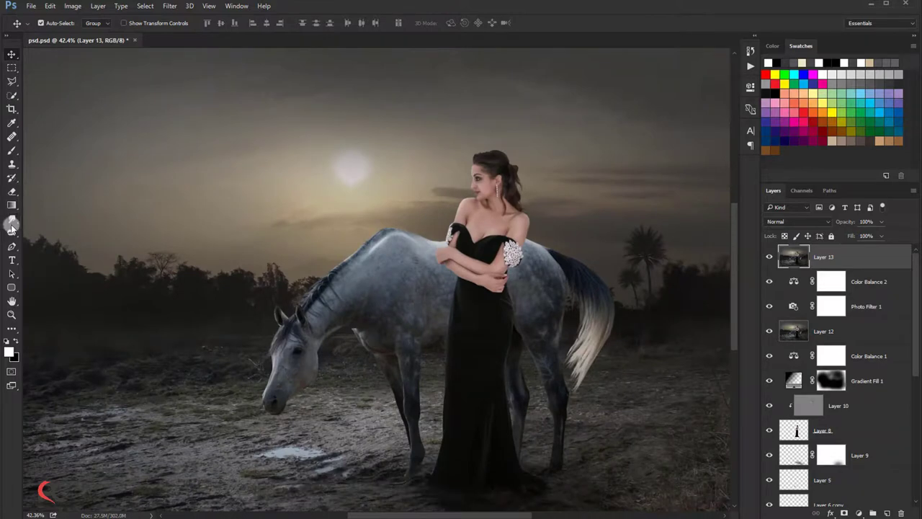
pyautogui.rightClick(12, 232)
pyautogui.click(43, 232)
pyautogui.scroll(2, 367, 277)
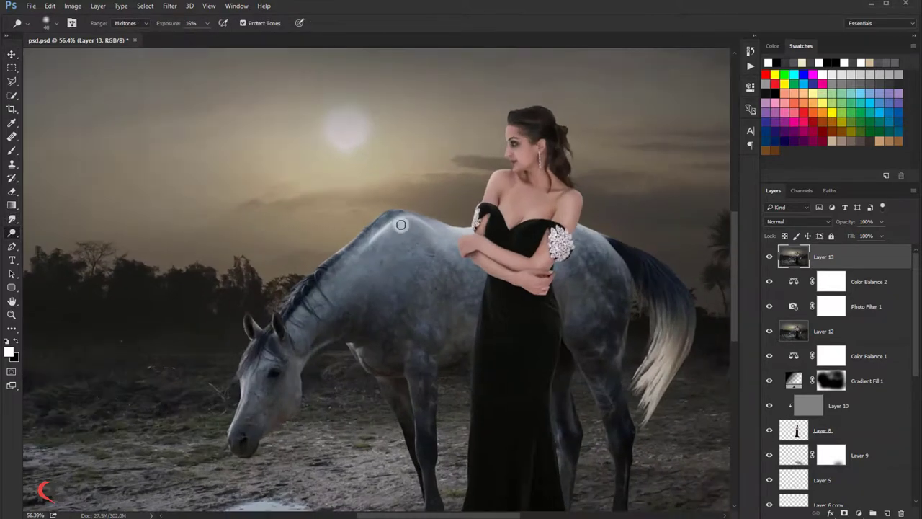
pyautogui.moveTo(394, 222)
pyautogui.mouseDown()
pyautogui.moveTo(426, 239)
pyautogui.moveTo(389, 223)
pyautogui.moveTo(490, 228)
pyautogui.moveTo(479, 212)
pyautogui.mouseUp()
# Dodge the horse's face from ear to nose, toggling Layer 13 to compare
pyautogui.moveTo(258, 328)
pyautogui.mouseDown()
pyautogui.moveTo(268, 336)
pyautogui.moveTo(268, 376)
pyautogui.moveTo(247, 375)
pyautogui.moveTo(235, 422)
pyautogui.mouseUp()
pyautogui.scroll(-2, 450, 350)
pyautogui.scroll(-1, 445, 343)
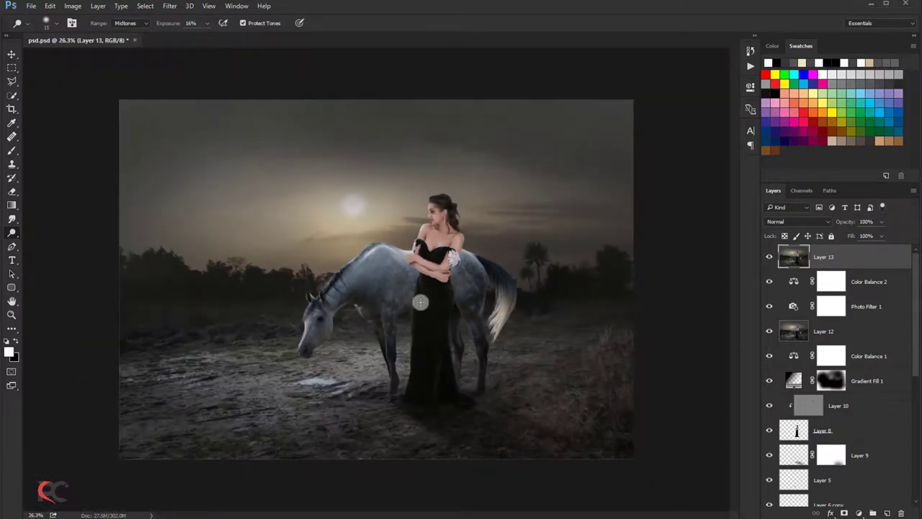
pyautogui.click(768, 258)
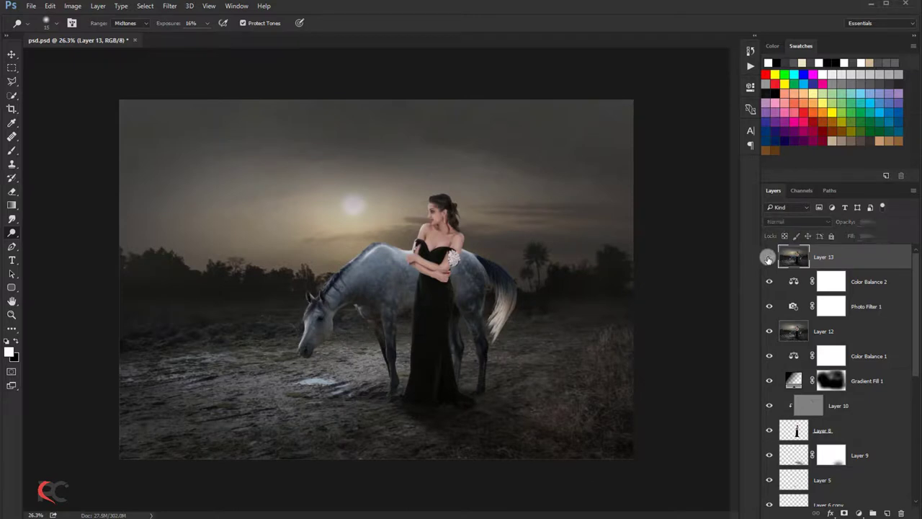
pyautogui.click(768, 258)
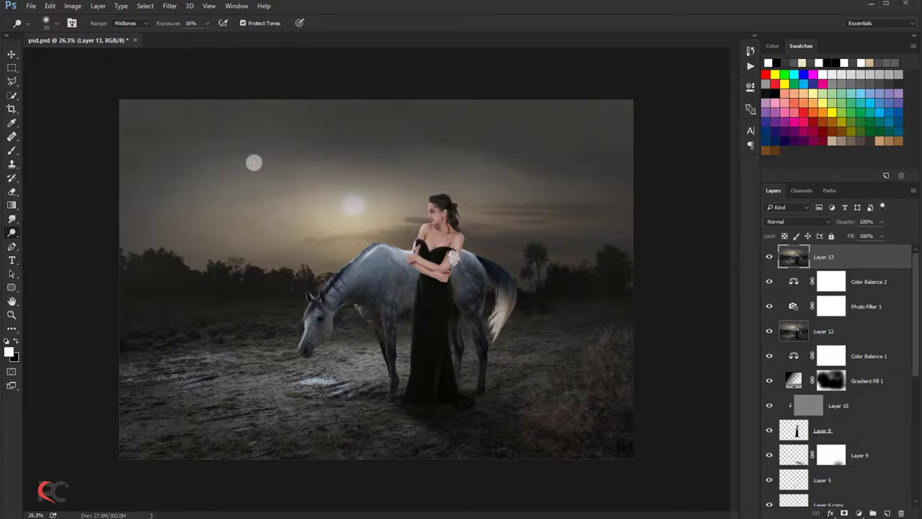
pyautogui.scroll(-1, 255, 163)
pyautogui.click(15, 53)
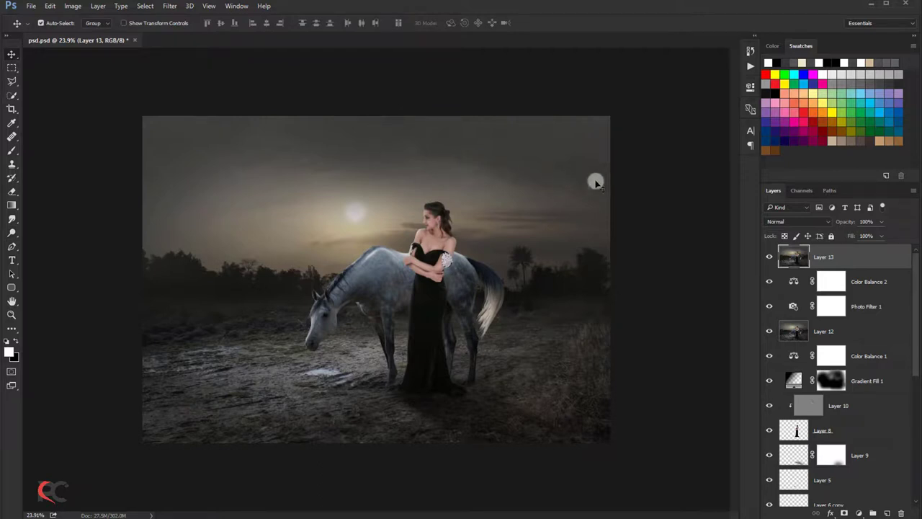
# Save the document and duplicate Layer 13. Hide the top copy and select Layer 13 copy
pyautogui.hotkey('ctrl', 's')
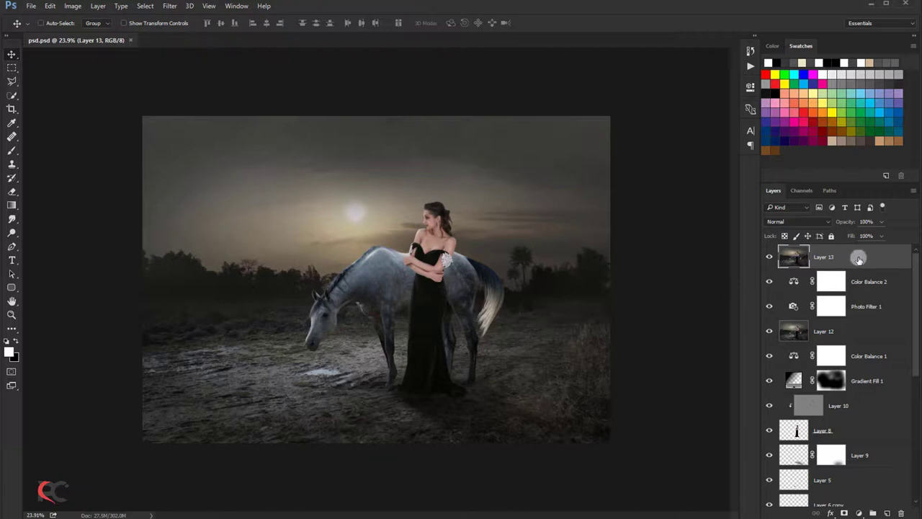
pyautogui.hotkey('ctrl', 'j')
pyautogui.hotkey('ctrl', 'j')
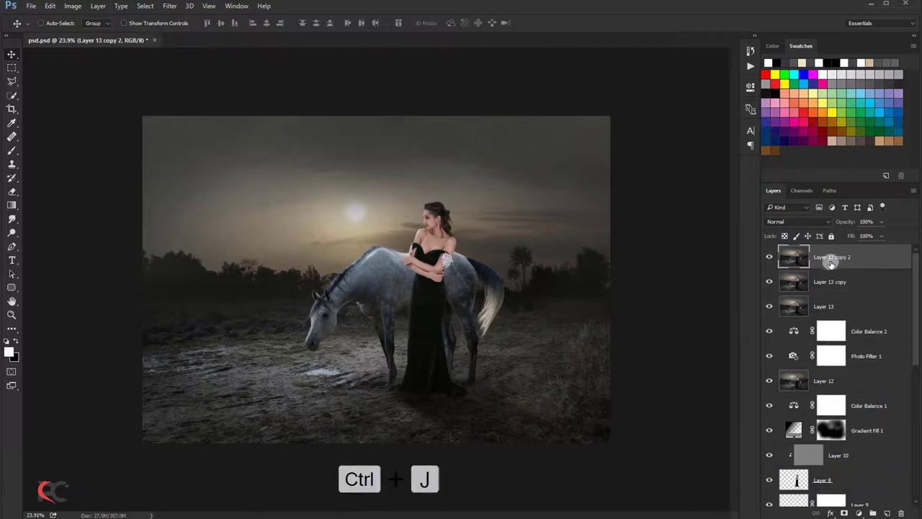
pyautogui.click(769, 256)
pyautogui.click(810, 282)
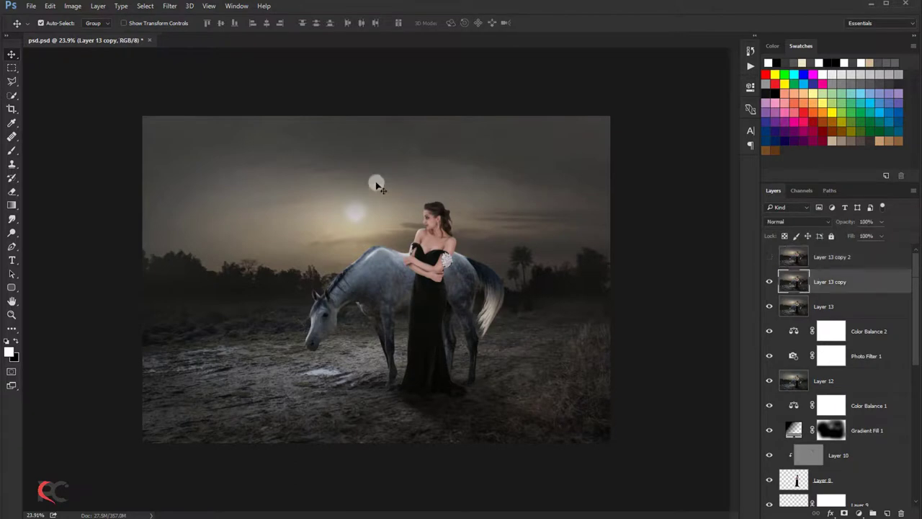
# Apply Reduce Noise (strength 6, sharpen details 29%) to Layer 13 copy, then reselect the visible Layer 13 copy 2
pyautogui.click(161, 8)
pyautogui.click(321, 190)
pyautogui.click(543, 83)
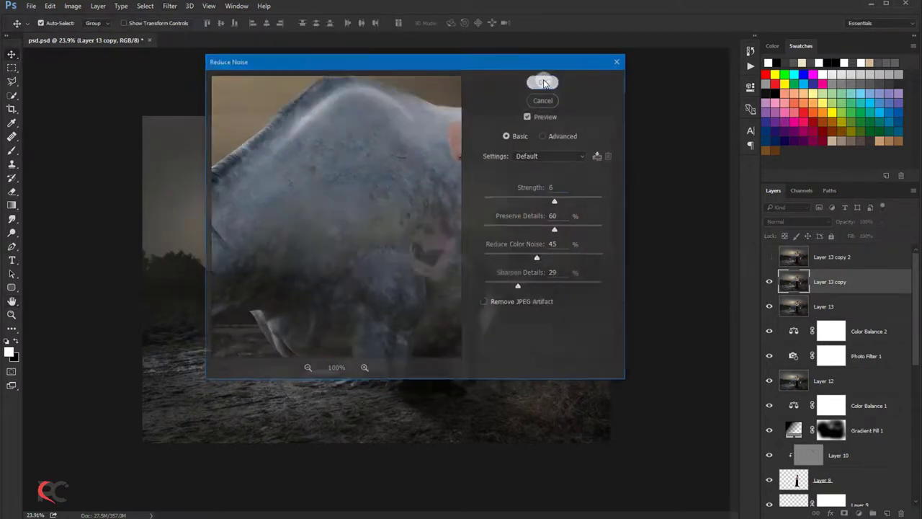
pyautogui.click(821, 256)
pyautogui.click(769, 257)
pyautogui.click(170, 6)
pyautogui.moveTo(177, 212)
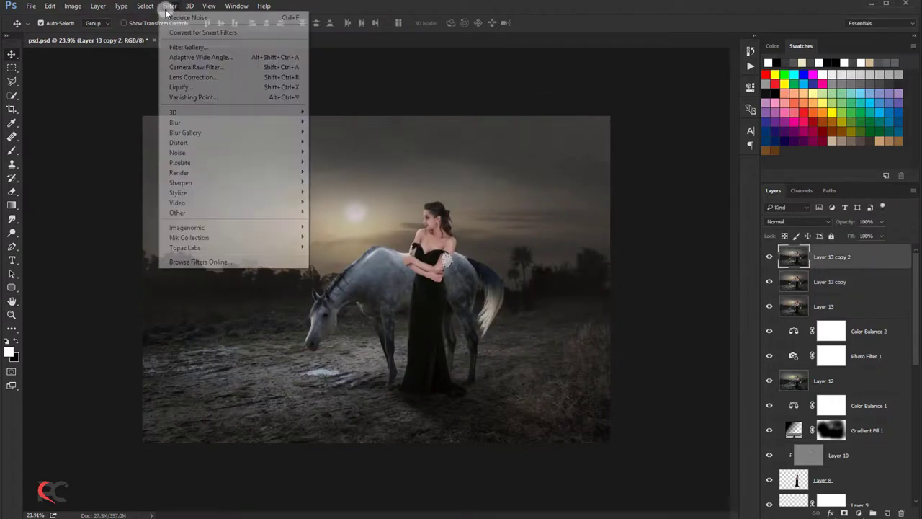
# Apply a 0.9-radius High Pass to Layer 13 copy 2 and blend it as Vivid Light
pyautogui.click(336, 220)
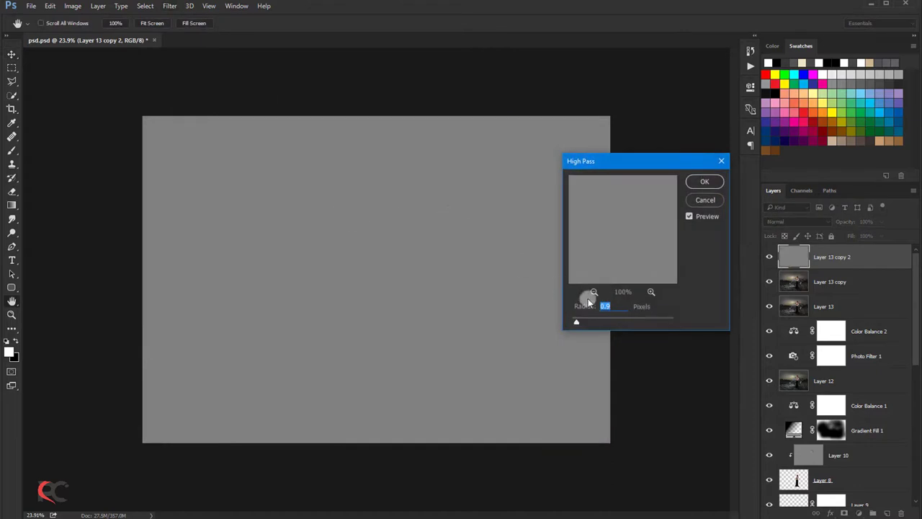
pyautogui.click(577, 322)
pyautogui.click(703, 182)
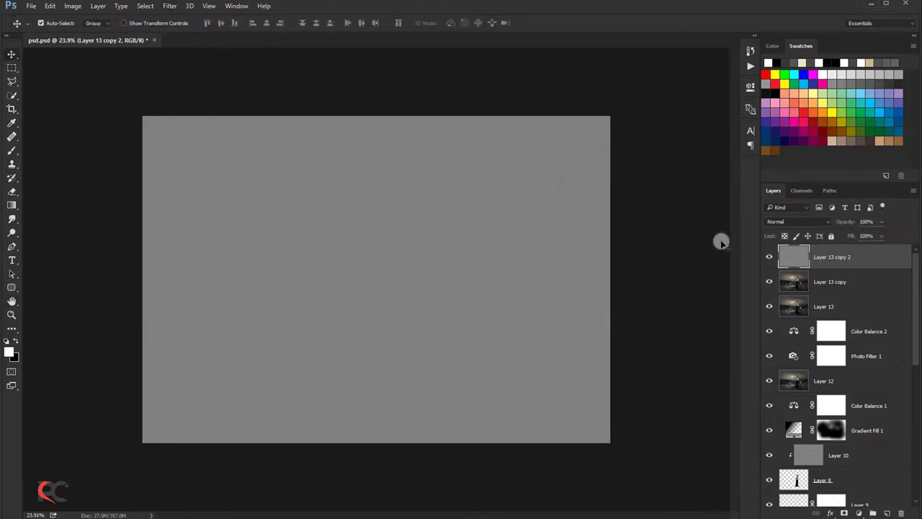
pyautogui.click(785, 222)
pyautogui.click(778, 344)
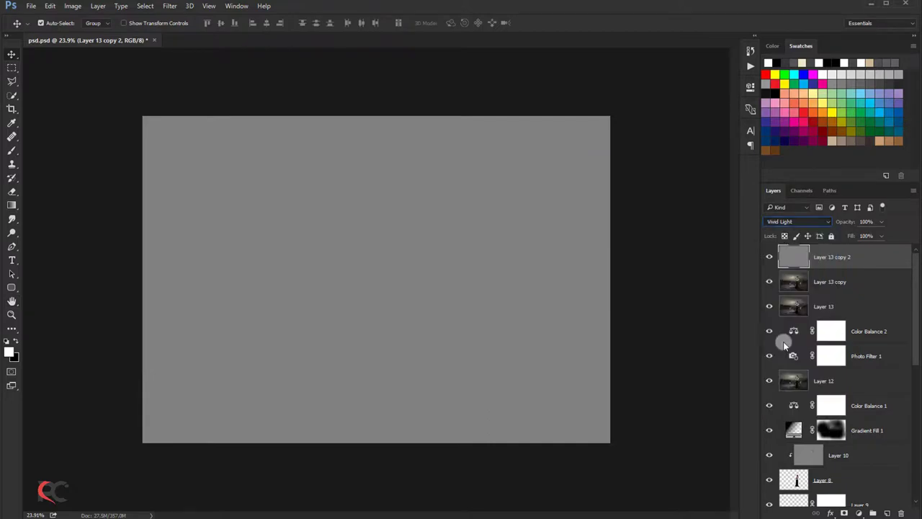
# Zoom to 50% and toggle the sharpening layer for a before-and-after check, leaving it visible
pyautogui.hotkey('ctrl', '+')
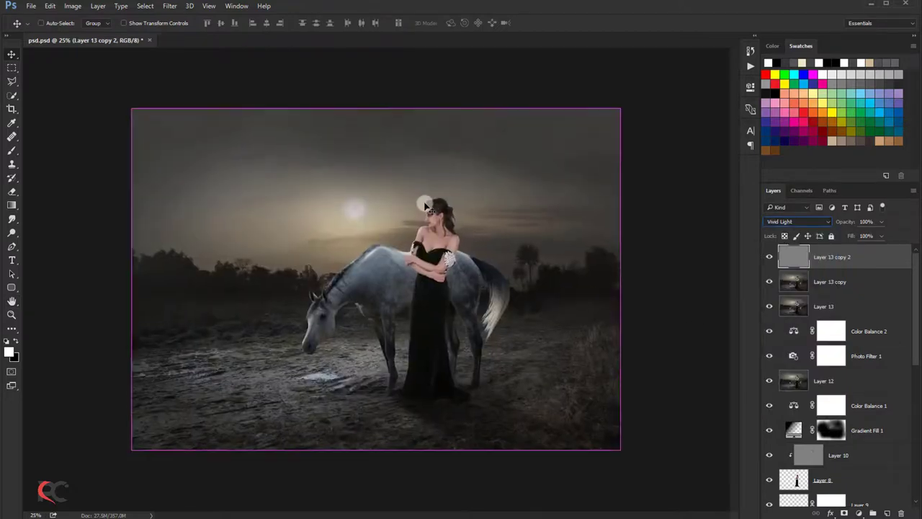
pyautogui.hotkey('ctrl', '+')
pyautogui.hotkey('ctrl', '+')
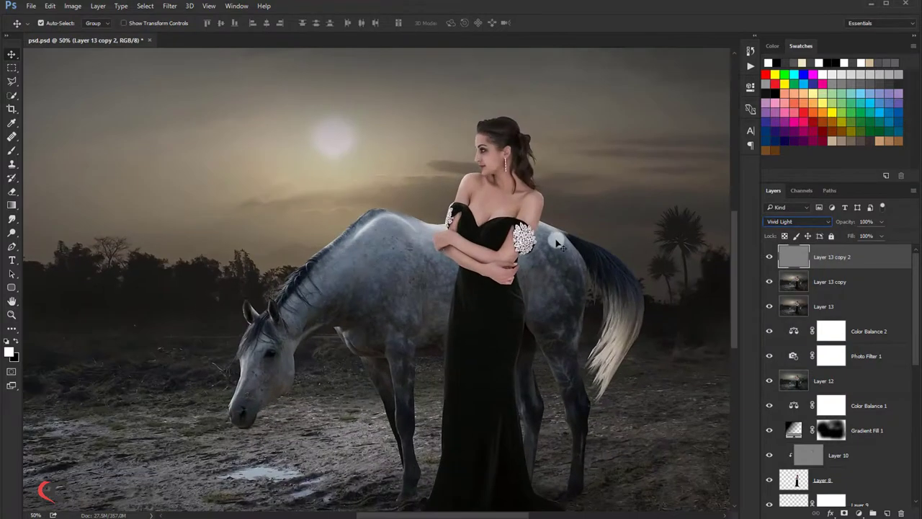
pyautogui.click(769, 257)
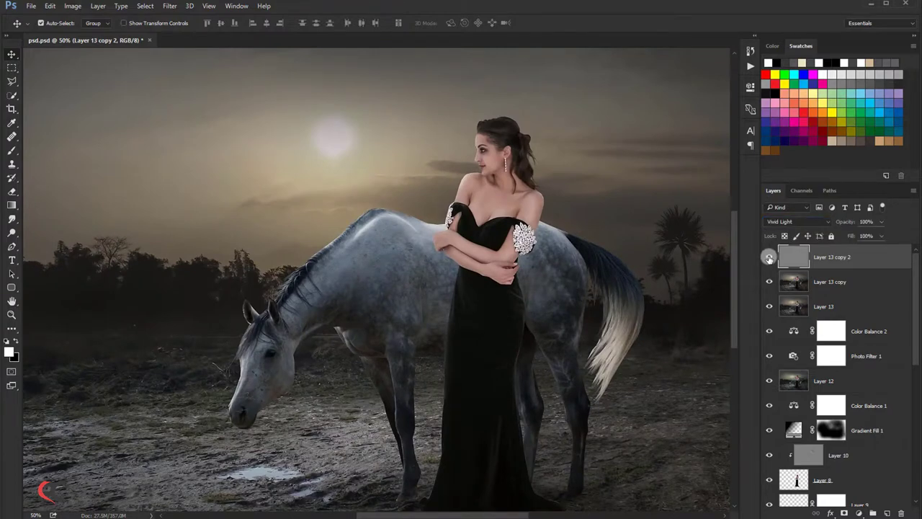
pyautogui.scroll(1, 370, 249)
pyautogui.scroll(2, 246, 268)
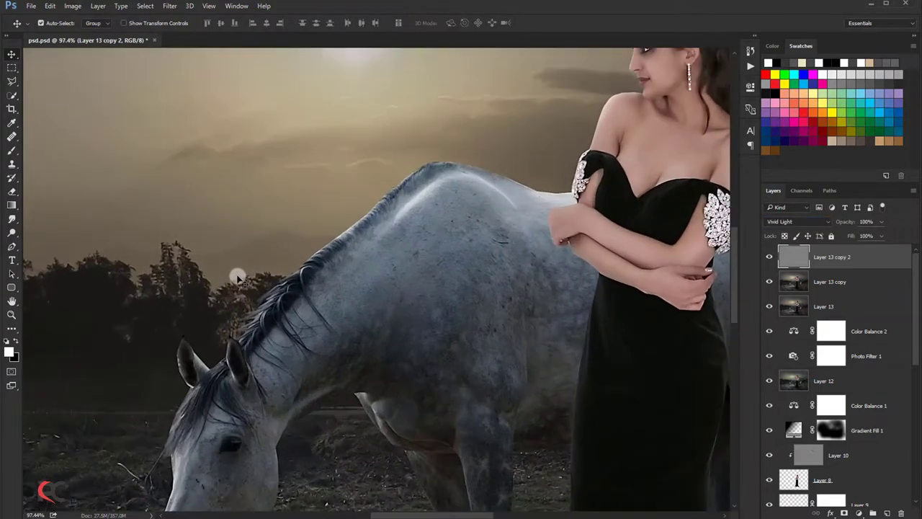
pyautogui.click(769, 257)
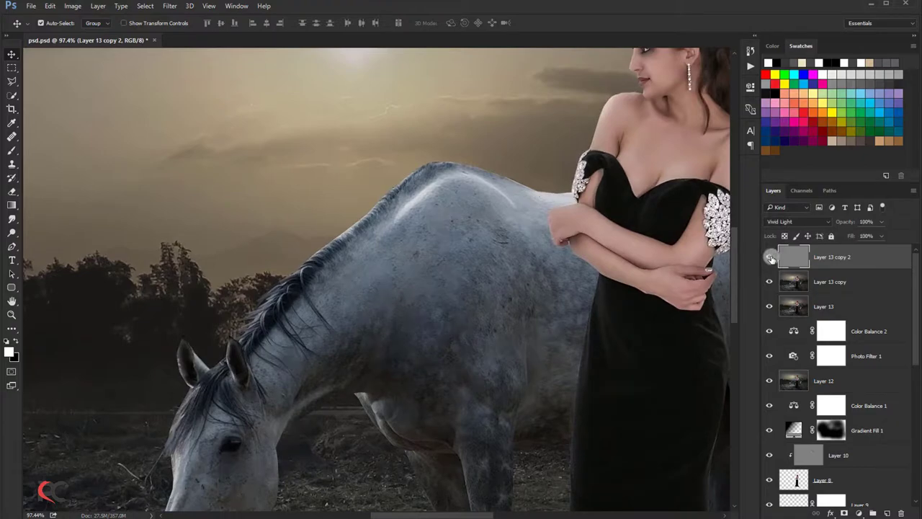
pyautogui.click(769, 257)
pyautogui.scroll(-2, 480, 262)
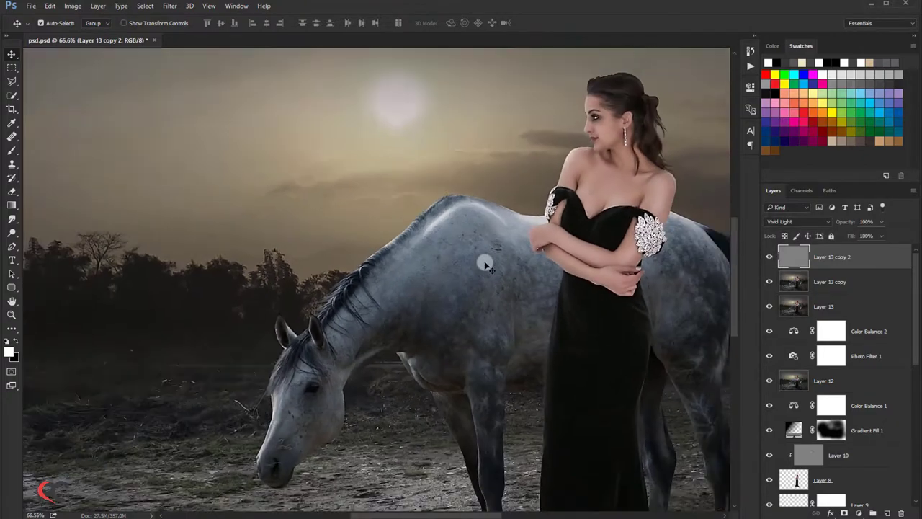
pyautogui.scroll(-1, 482, 261)
pyautogui.scroll(-1, 477, 262)
pyautogui.scroll(-1, 488, 267)
pyautogui.scroll(-1, 488, 266)
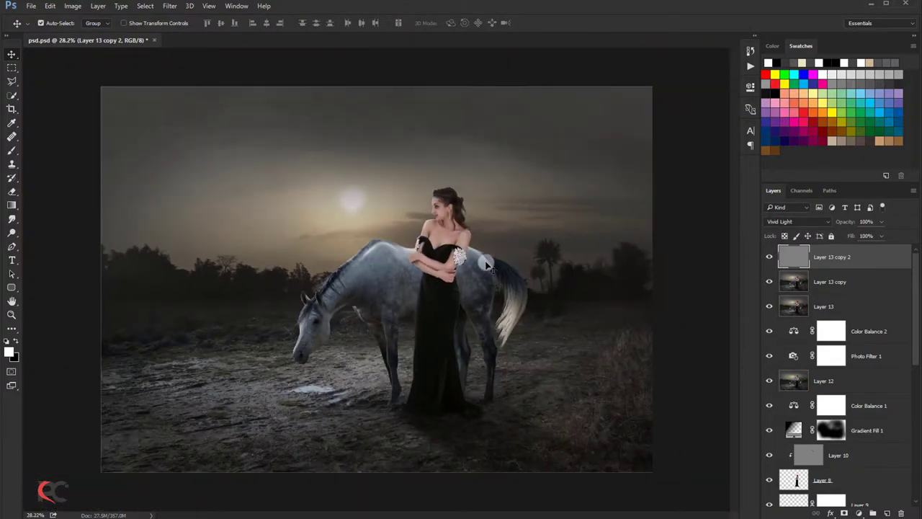
pyautogui.scroll(-1, 488, 267)
# Save, then crop a thin strip off the composite's left edge and return to the Move tool
pyautogui.hotkey('ctrl', 's')
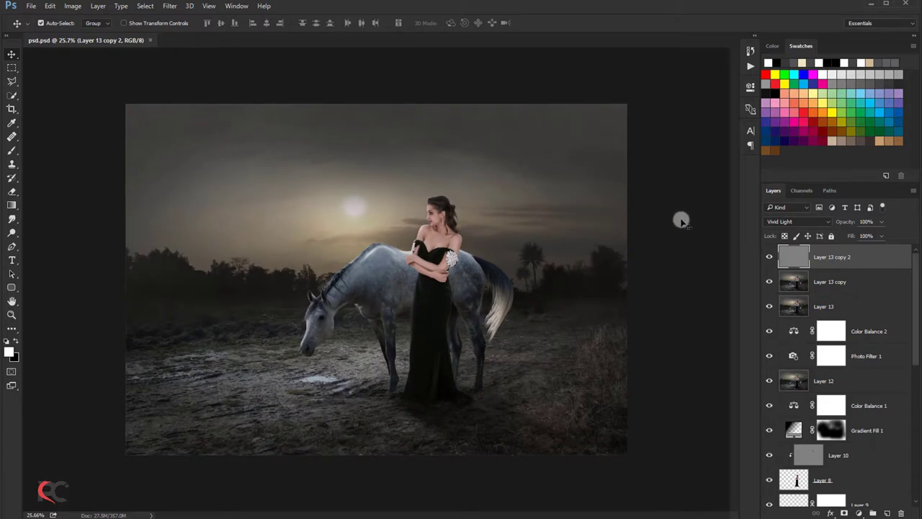
pyautogui.click(12, 110)
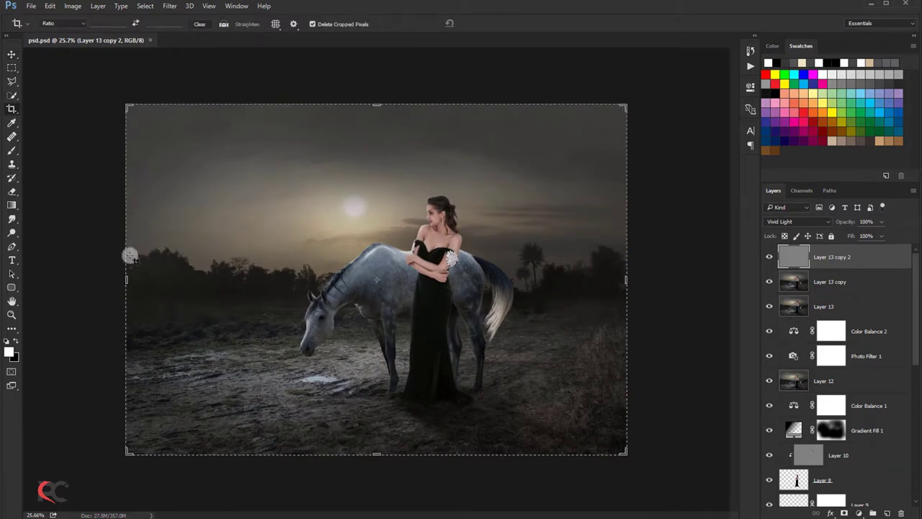
pyautogui.moveTo(127, 273); pyautogui.dragTo(136, 277)
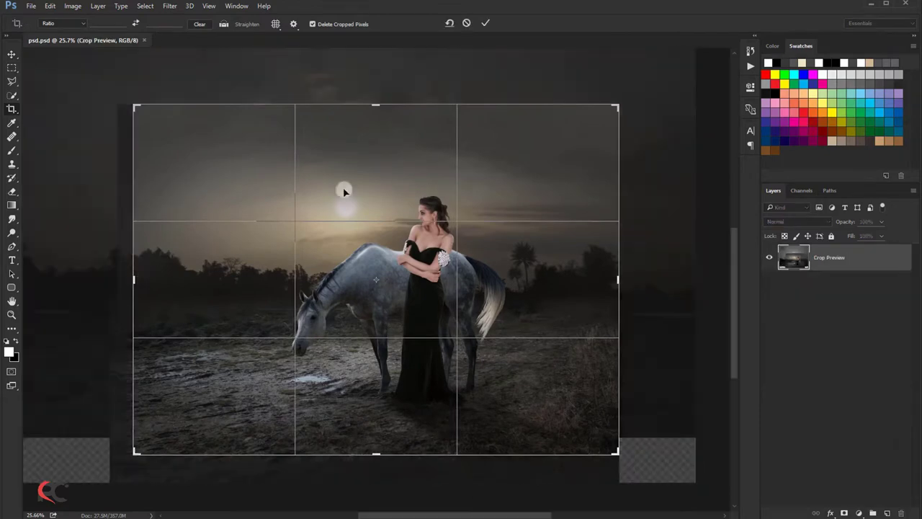
pyautogui.click(489, 24)
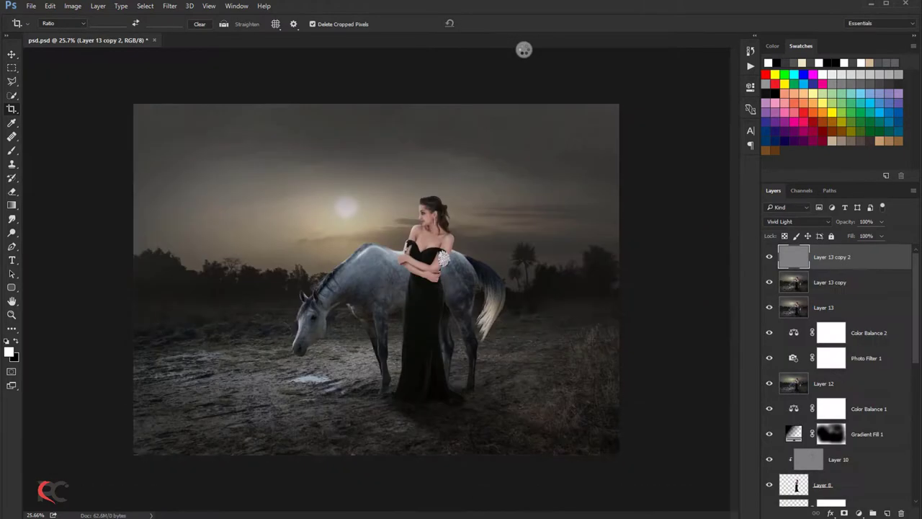
pyautogui.click(12, 55)
# Review the cropped composite and save the document
pyautogui.scroll(-1, 530, 79)
pyautogui.scroll(-1, 531, 79)
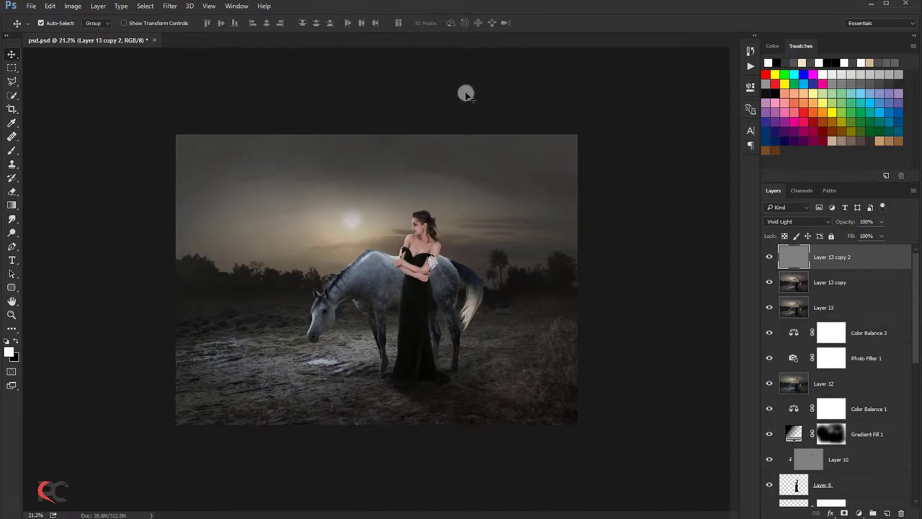
pyautogui.scroll(1, 466, 94)
pyautogui.scroll(1, 460, 94)
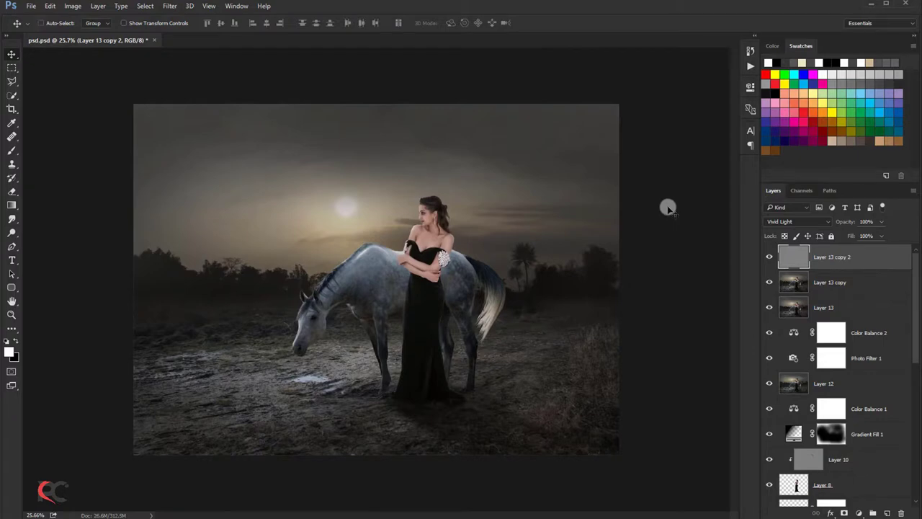
pyautogui.hotkey('ctrl', 's')
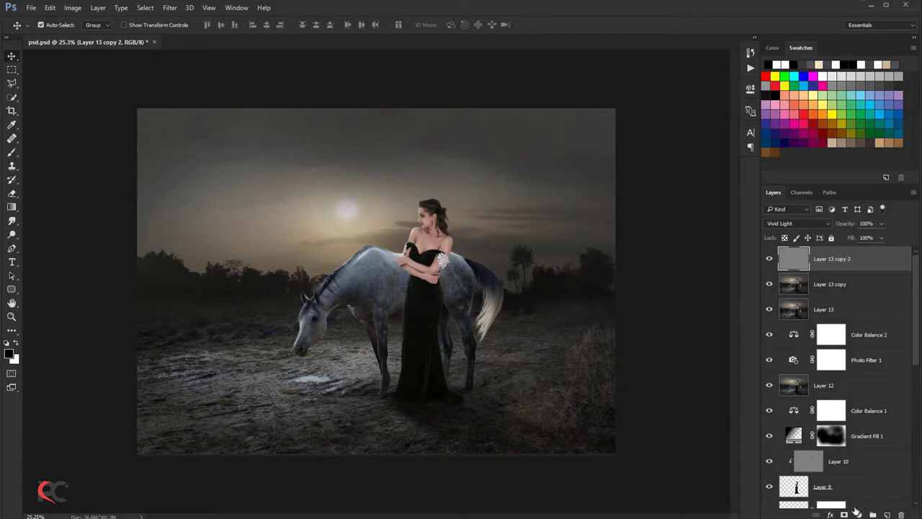
# Add an Exposure 1 adjustment layer with a slight +0.0125 Offset and toggle it to compare
pyautogui.click(858, 514)
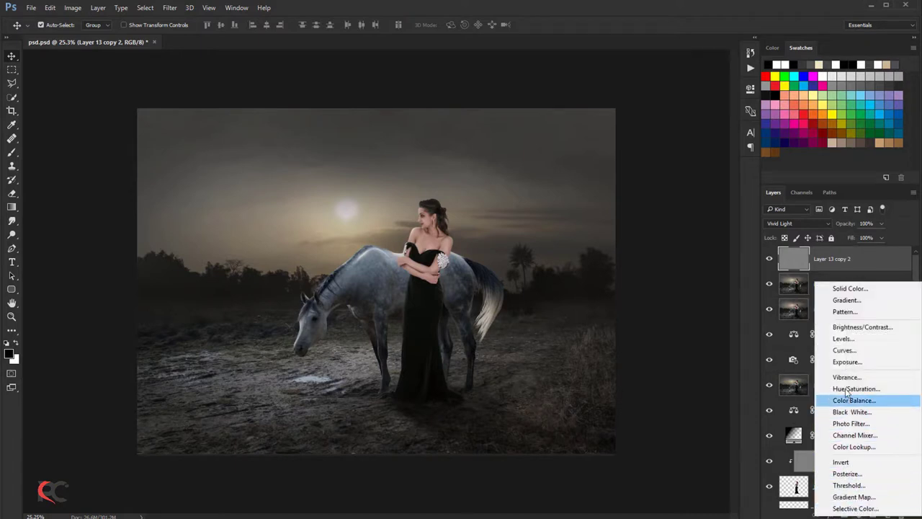
pyautogui.click(844, 362)
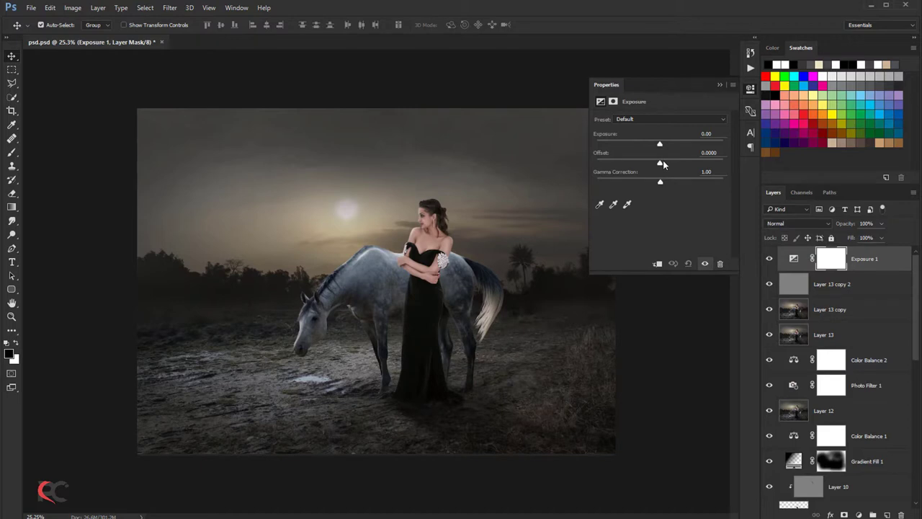
pyautogui.click(663, 163)
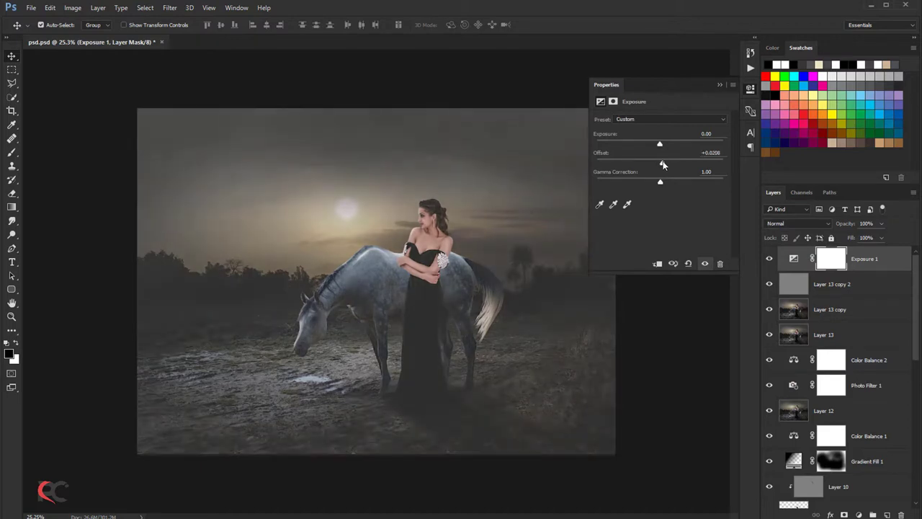
pyautogui.moveTo(663, 165); pyautogui.dragTo(661, 165)
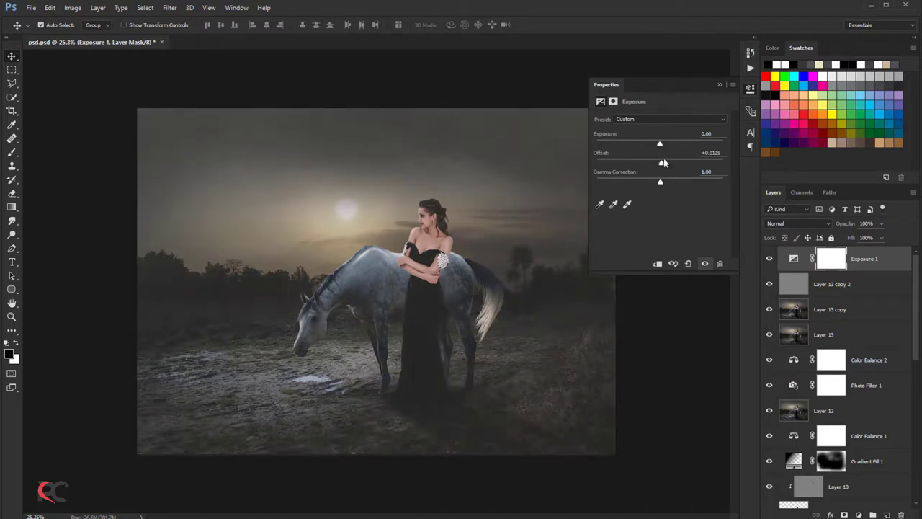
pyautogui.click(718, 86)
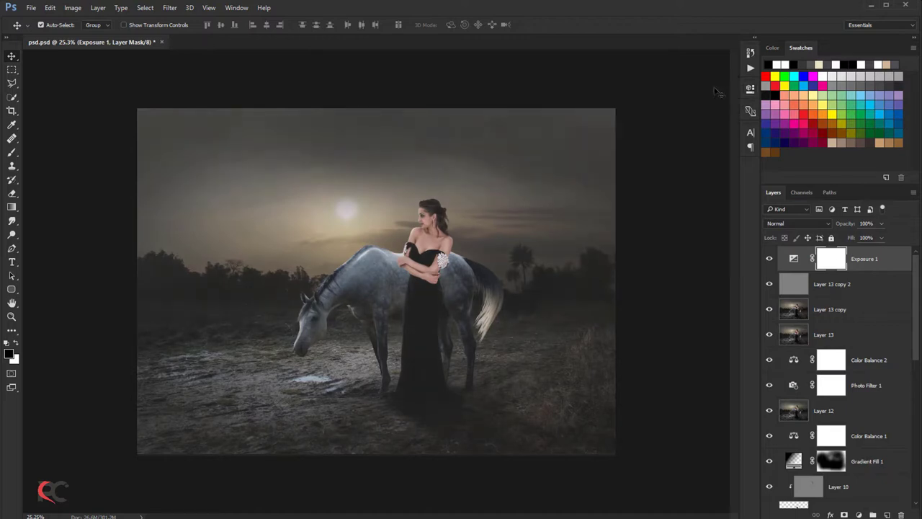
pyautogui.click(763, 263)
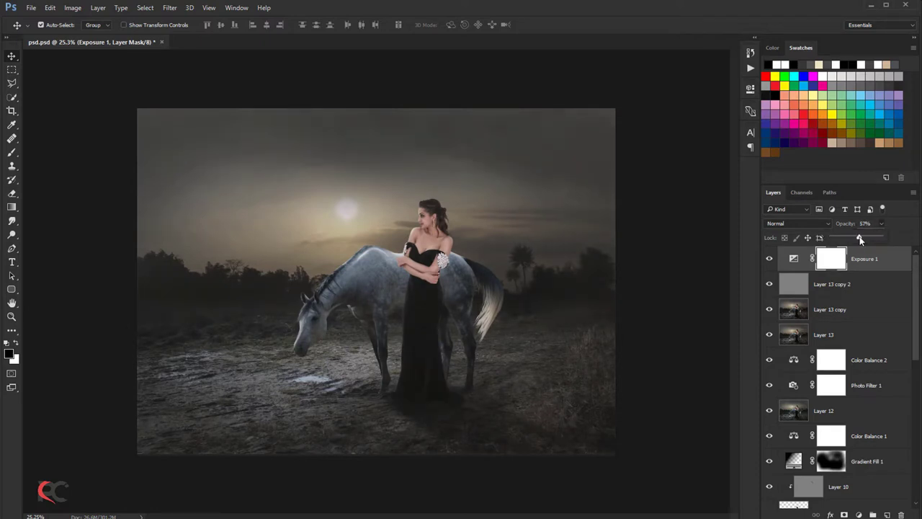
pyautogui.click(768, 261)
pyautogui.click(768, 261)
# Brush black on Exposure 1's mask over the horse and woman, then hide the layer to check
pyautogui.click(10, 154)
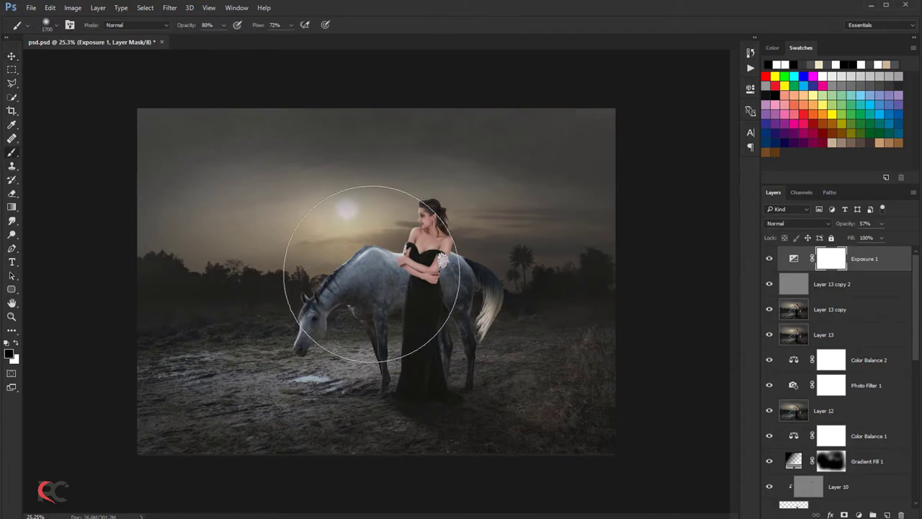
pyautogui.moveTo(377, 274)
pyautogui.mouseDown()
pyautogui.moveTo(260, 228)
pyautogui.moveTo(284, 221)
pyautogui.mouseUp()
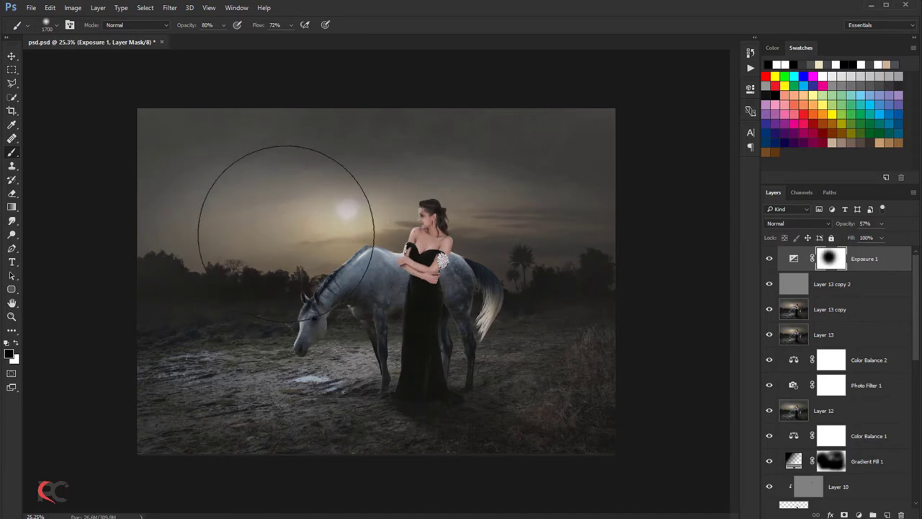
pyautogui.click(12, 56)
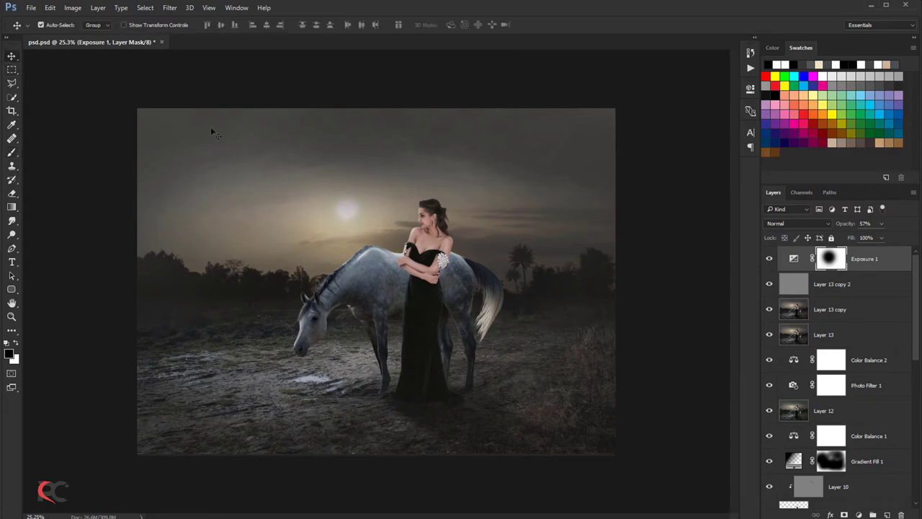
pyautogui.click(769, 260)
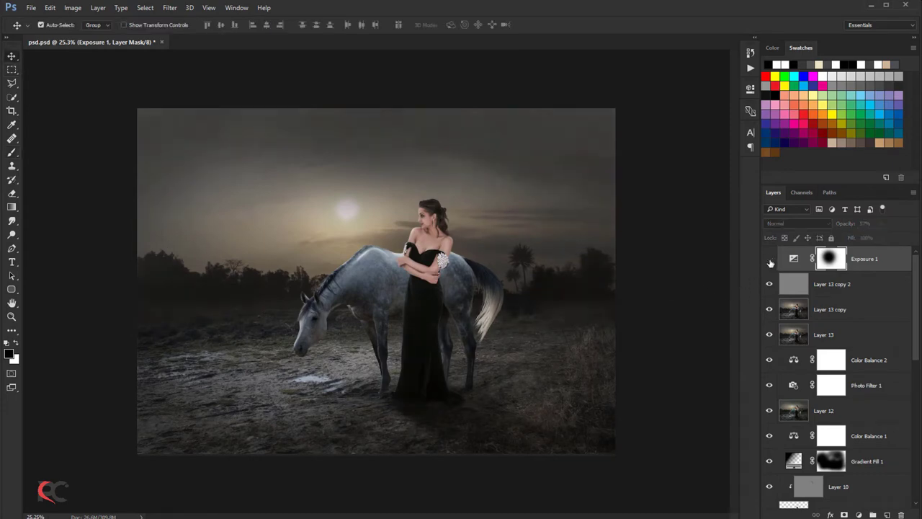
pyautogui.click(769, 260)
pyautogui.scroll(-2, 494, 281)
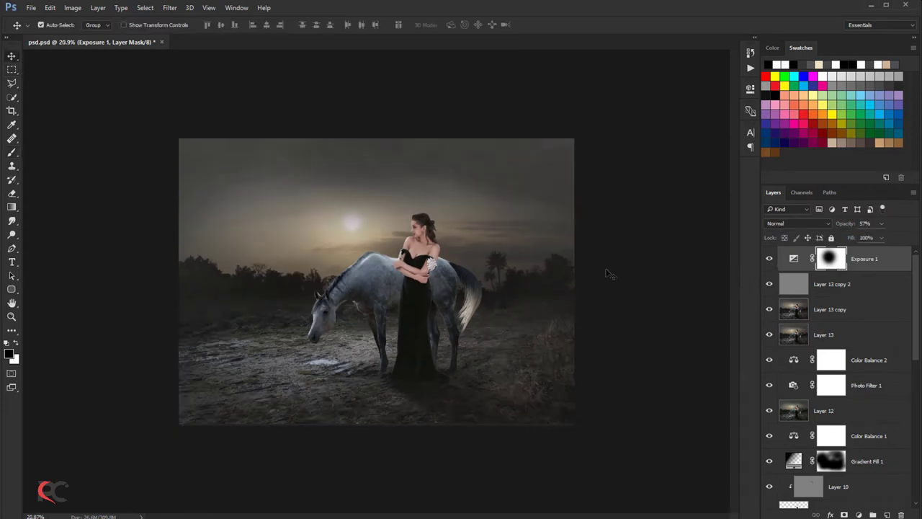
pyautogui.scroll(-2, 582, 285)
pyautogui.scroll(-1, 588, 280)
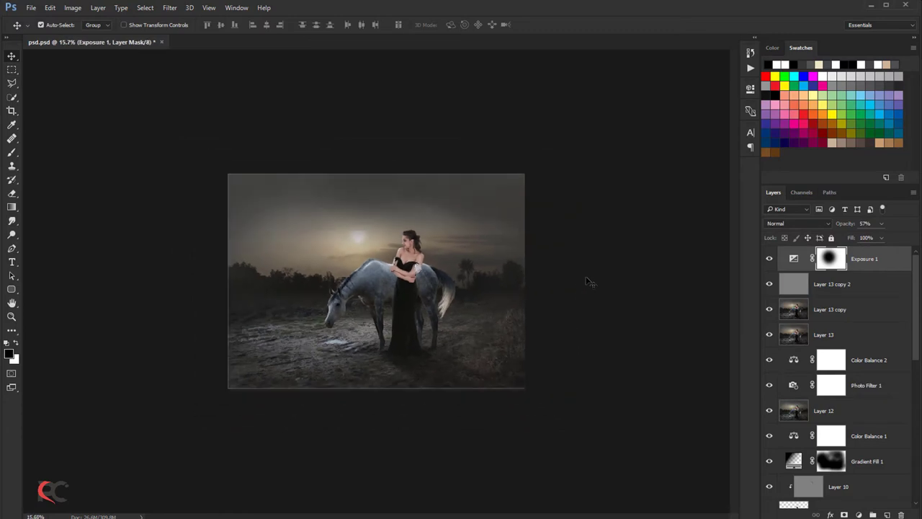
pyautogui.scroll(-2, 588, 280)
pyautogui.scroll(-2, 587, 281)
pyautogui.scroll(-1, 589, 281)
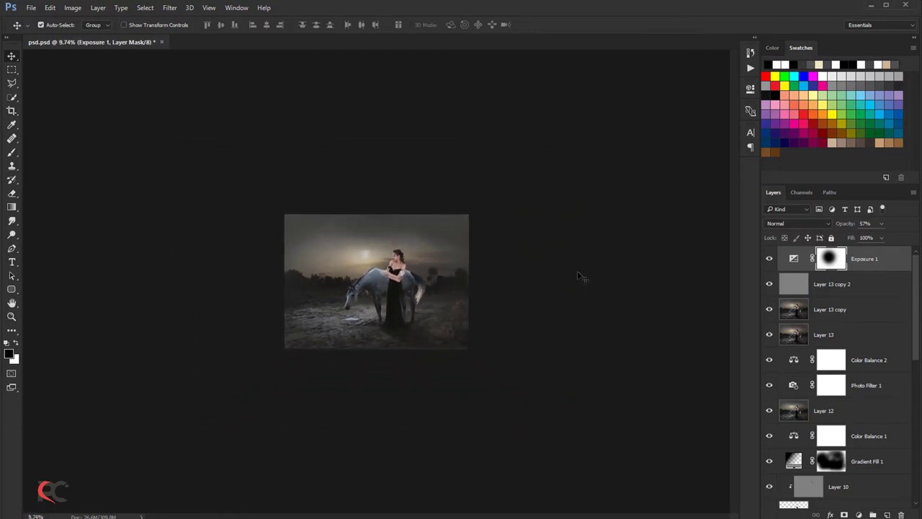
pyautogui.scroll(1, 582, 277)
pyautogui.scroll(1, 582, 277)
pyautogui.scroll(1, 582, 276)
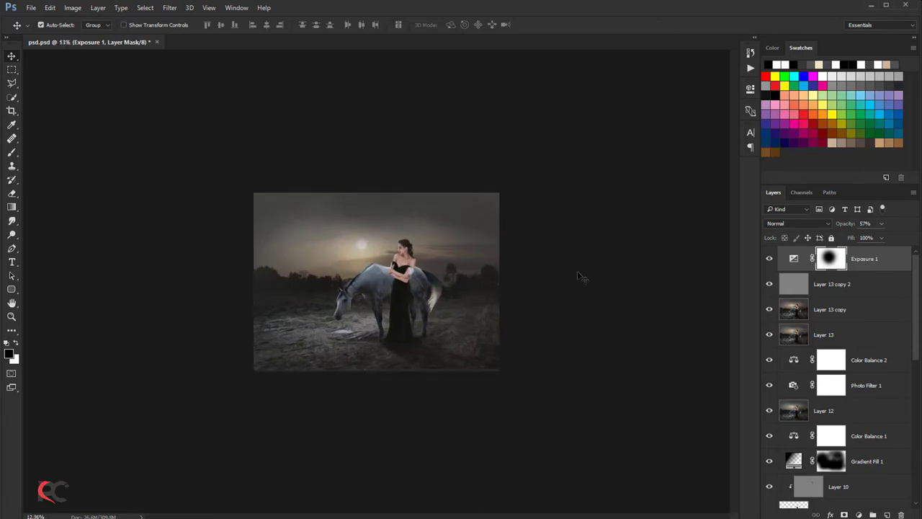
pyautogui.scroll(1, 582, 277)
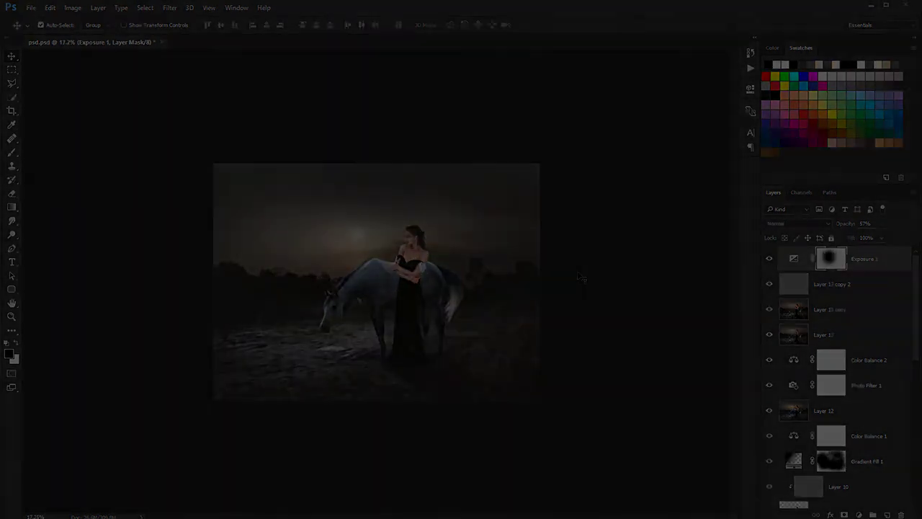